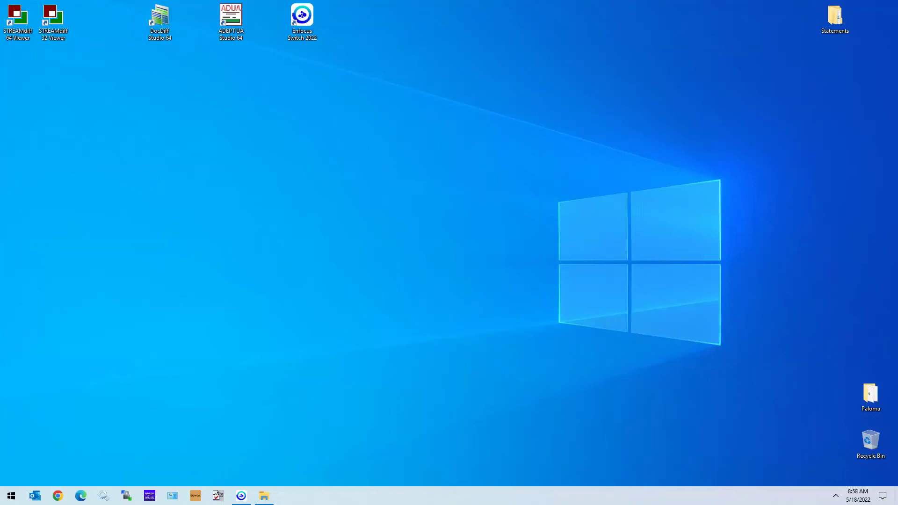
Open File Explorer and go to the STREAMdiff folder inside Switch_Configuration_Files on the Data (D:) drive.
left_click(270, 501)
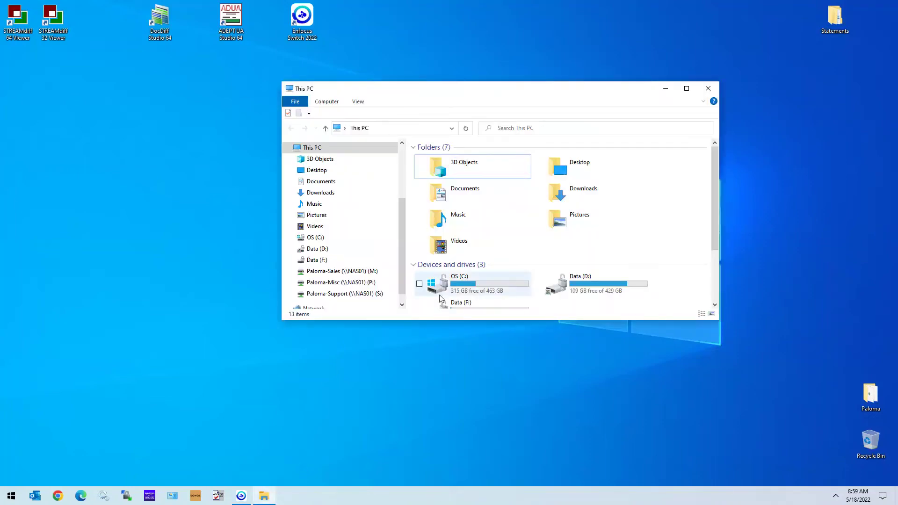
left_click_drag(540, 83, 538, 58)
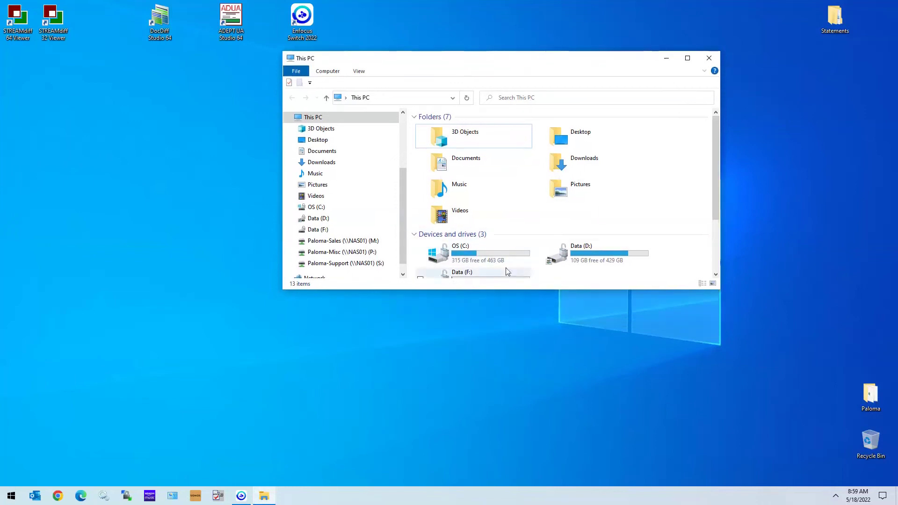
double_click(579, 252)
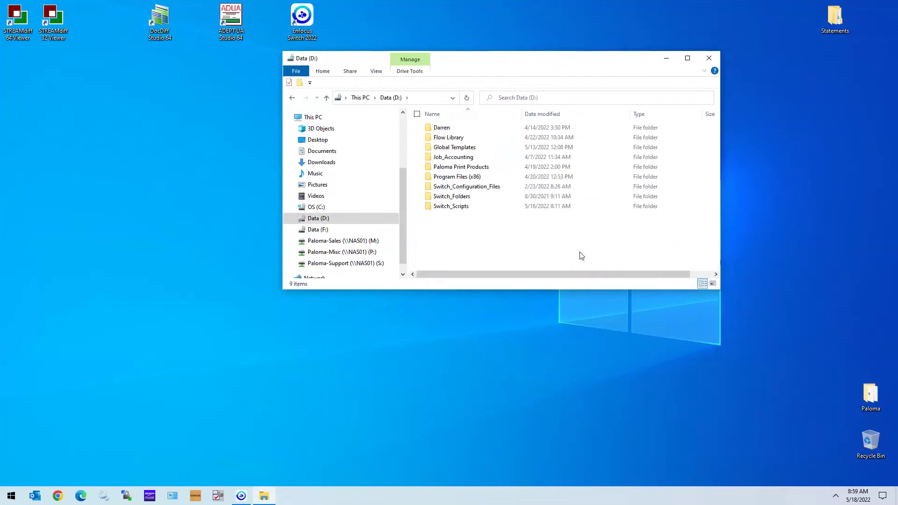
left_click(449, 188)
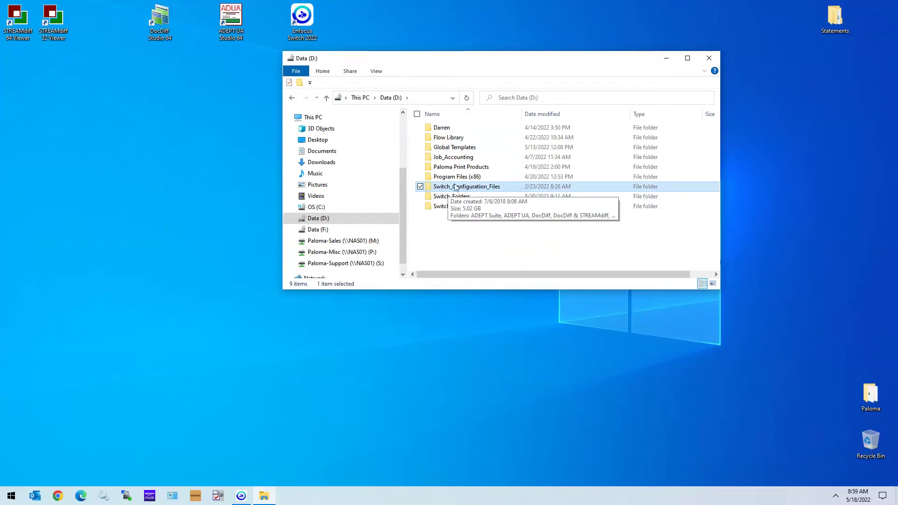
double_click(459, 186)
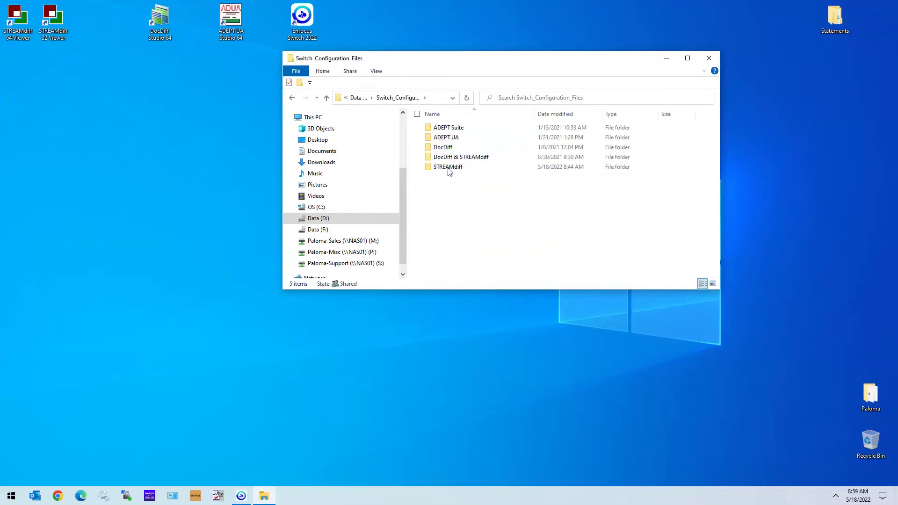
left_click(449, 171)
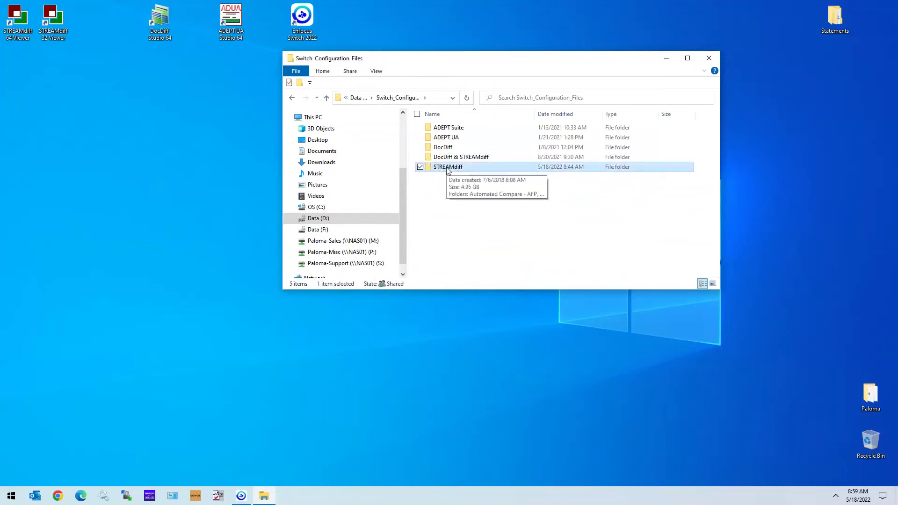
left_click(447, 170)
key("Return")
double_click(468, 168)
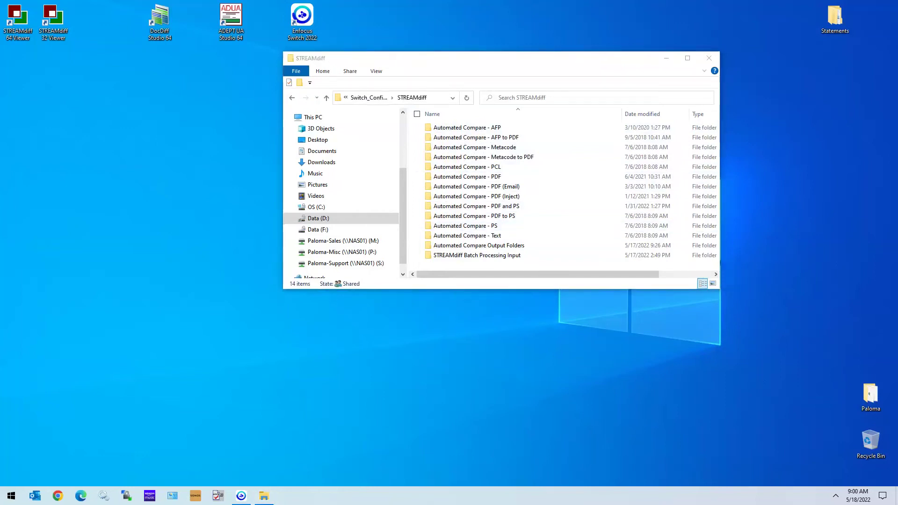
Open the Automated Compare - PDF folder and look at its Configuration Files and STREAMdiff Projects subfolders.
left_click(455, 178)
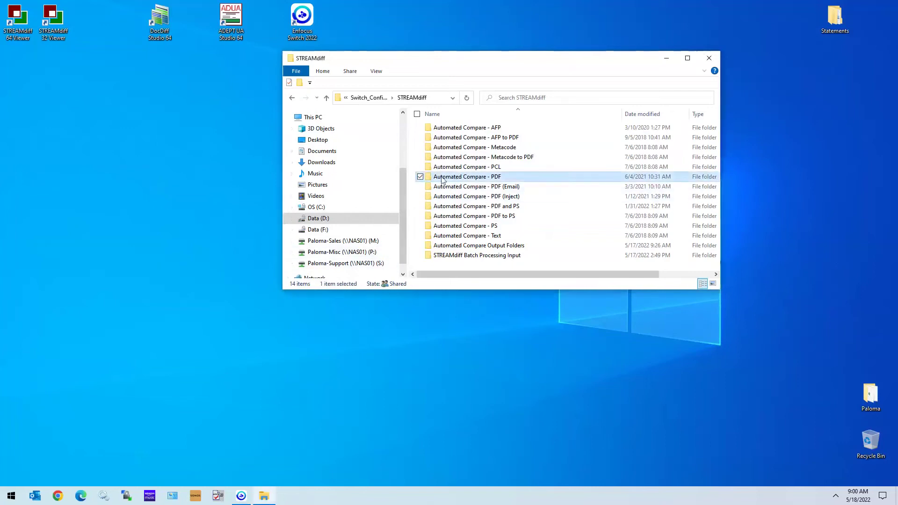
double_click(474, 180)
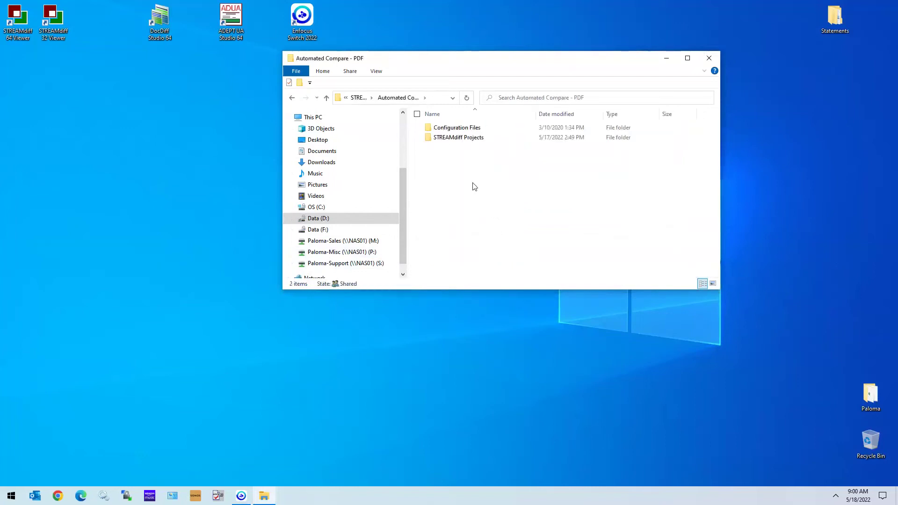
left_click(454, 129)
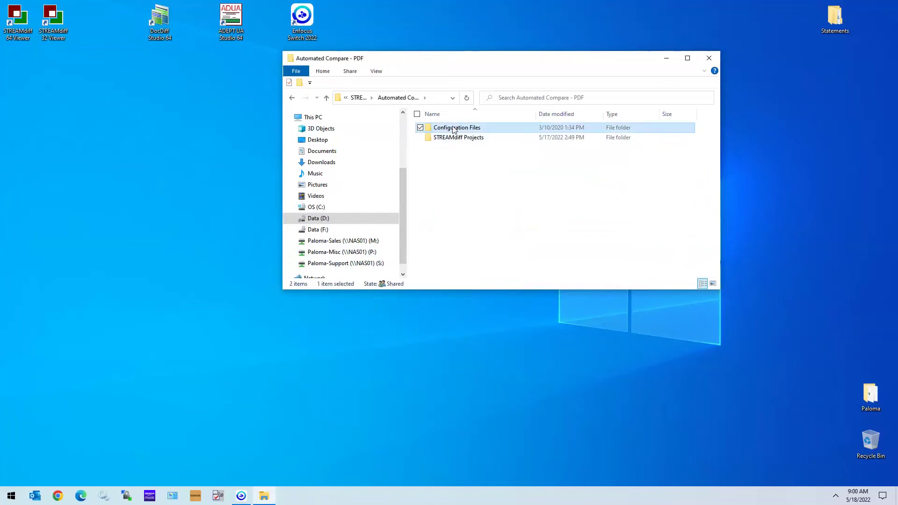
left_click(457, 140)
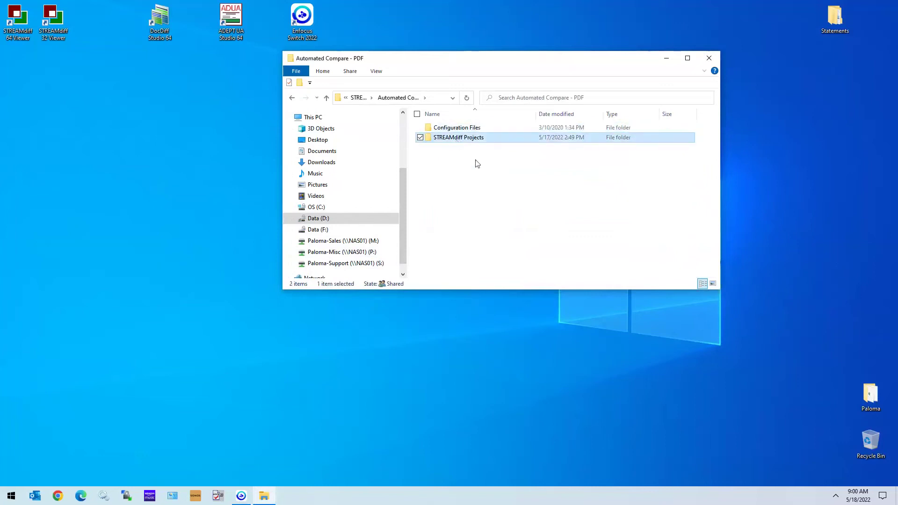
left_click(464, 133)
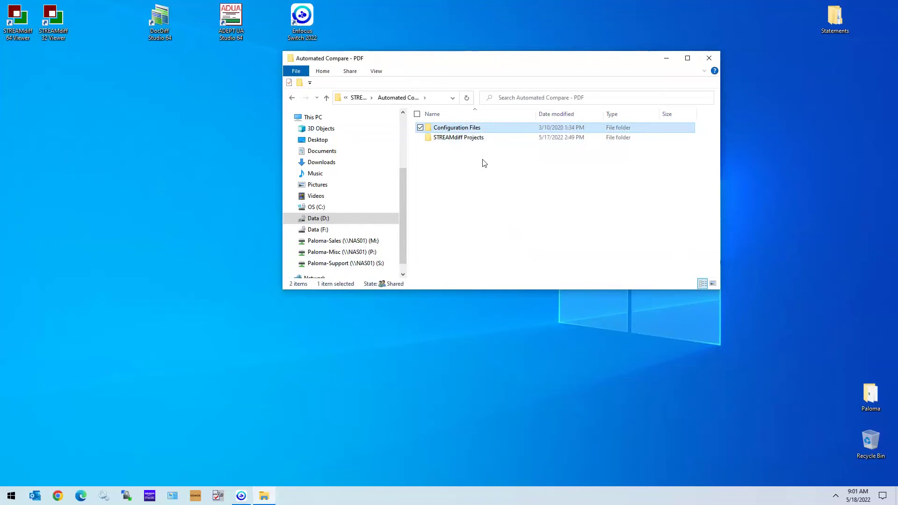
Open the templates folder within Configuration Files and look at Control.ini and Automated Compare.sdp.
double_click(461, 130)
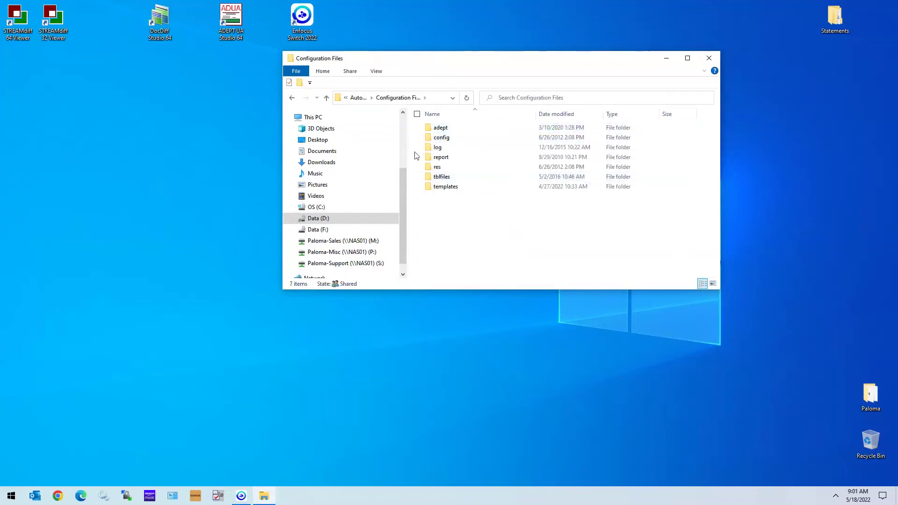
left_click(445, 187)
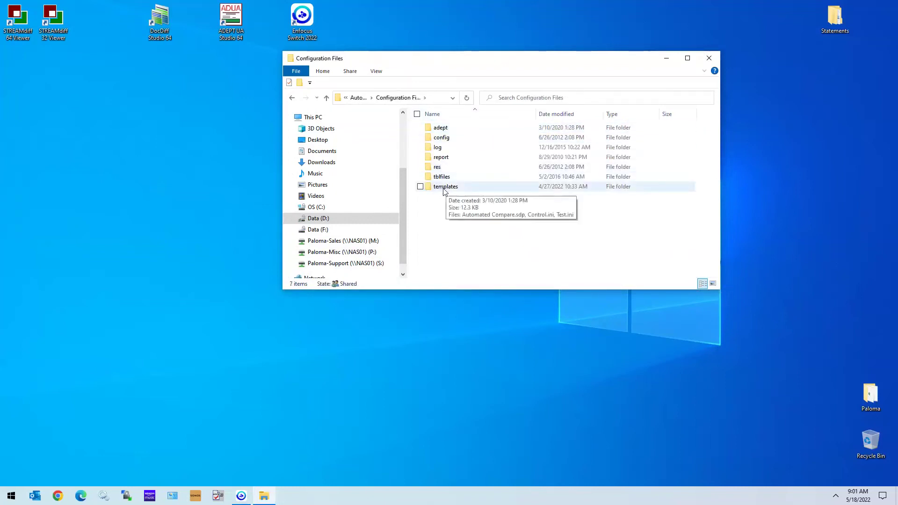
double_click(444, 189)
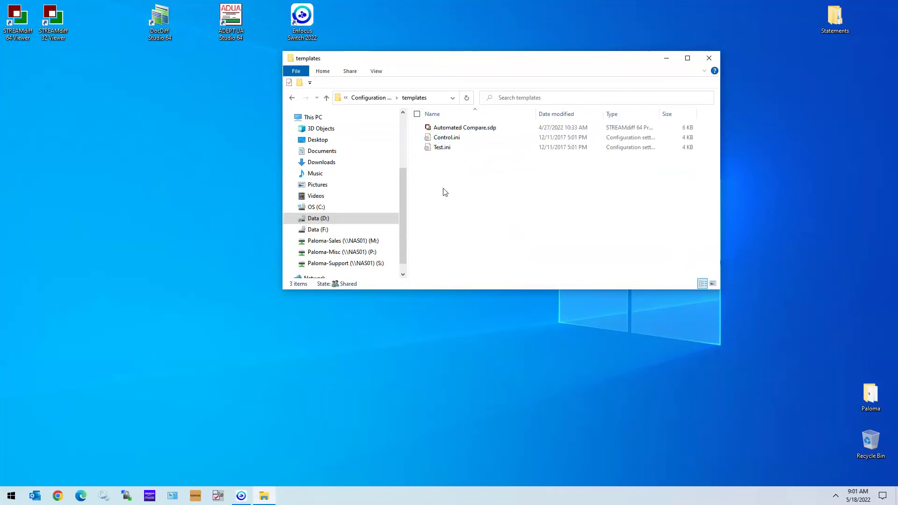
left_click(450, 139)
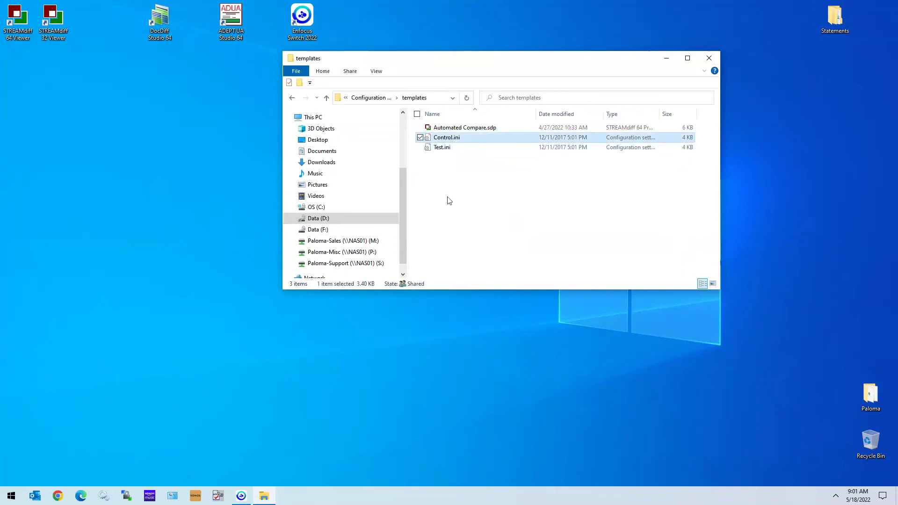
left_click(466, 229)
left_click(443, 129)
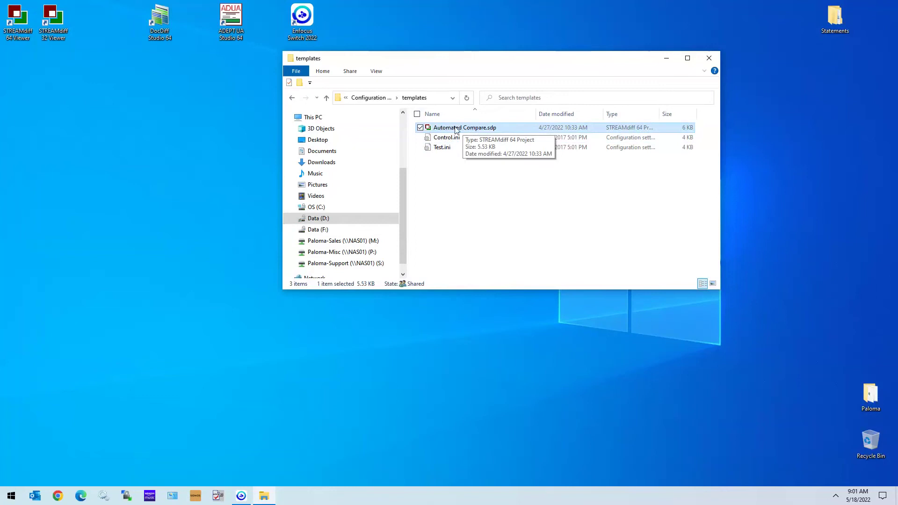
Return to Automated Compare - PDF and locate the .sdp project file in STREAMdiff Projects under Statement 1_Control_20220427_102704227, widening the name column.
key("BackSpace")
key("BackSpace")
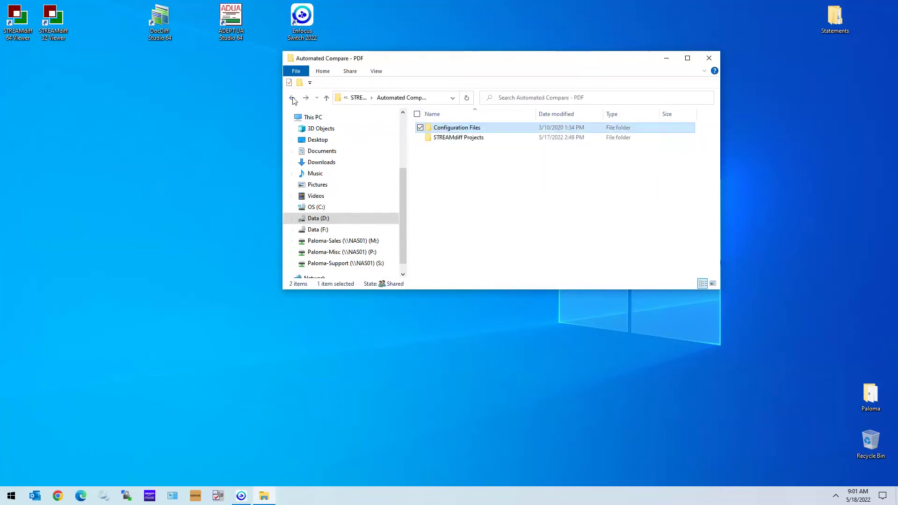
left_click(505, 236)
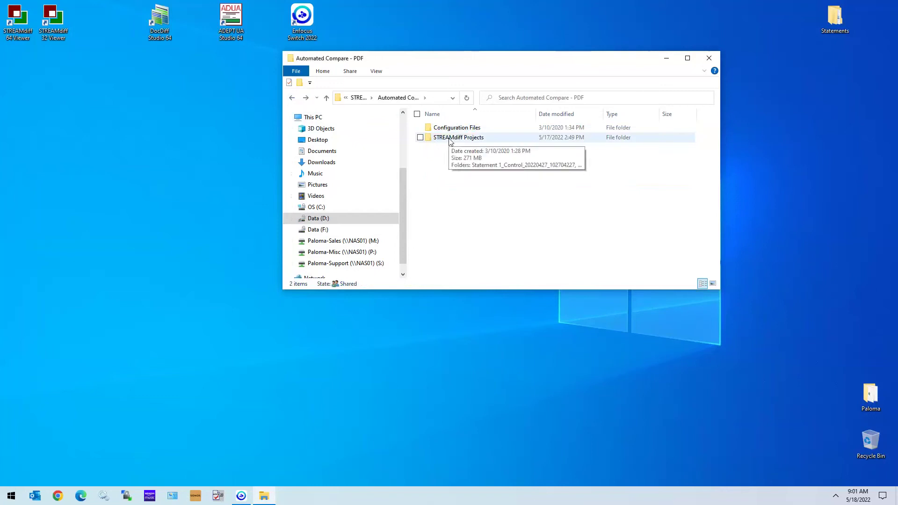
double_click(451, 137)
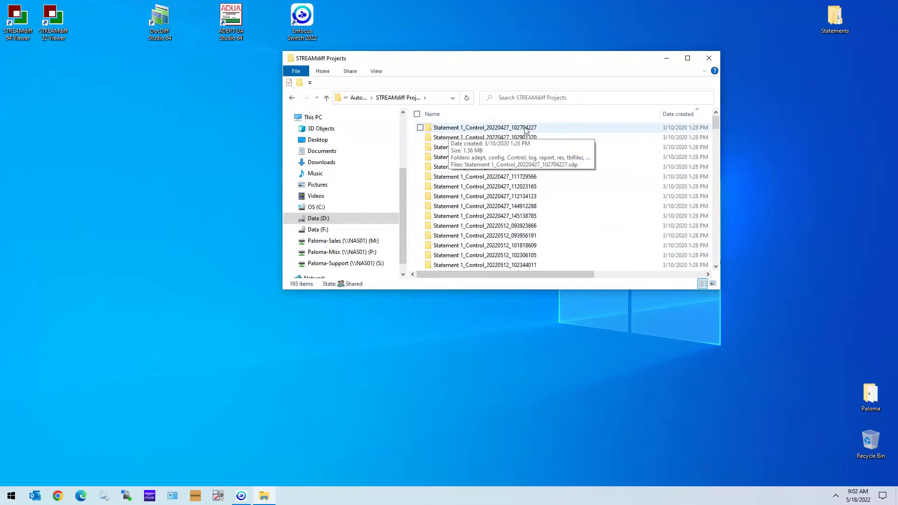
double_click(495, 128)
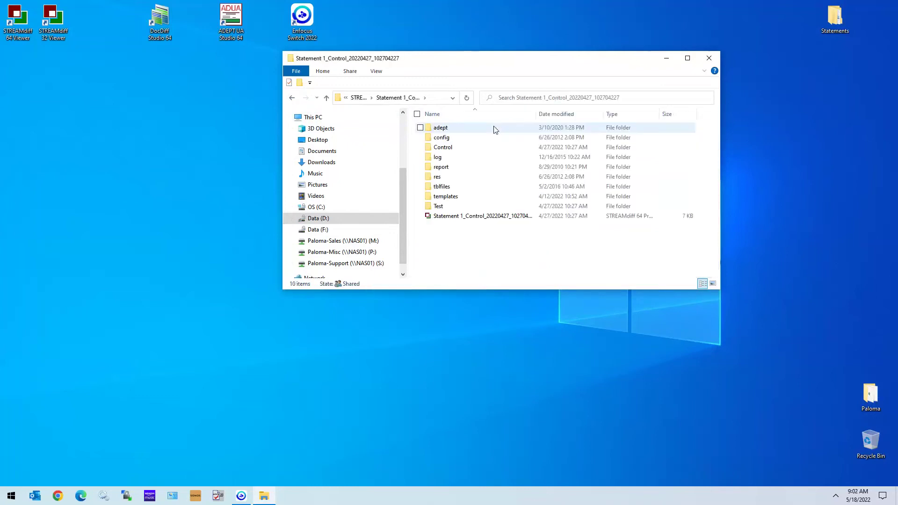
left_click_drag(536, 114, 577, 115)
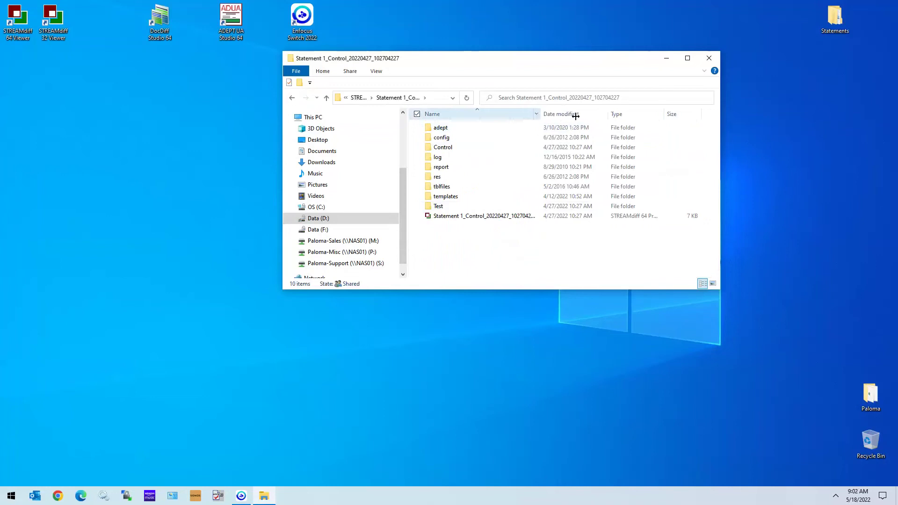
left_click(487, 216)
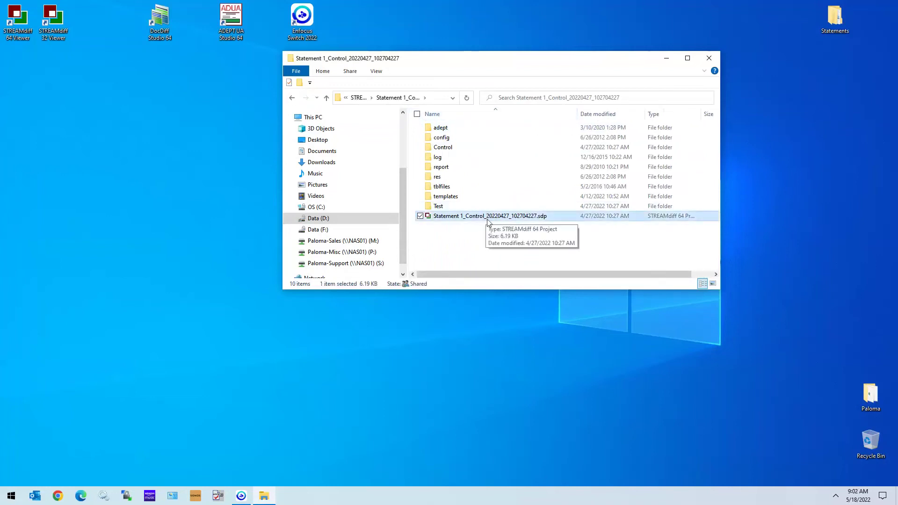
Examine the files in the project's Control and Test folders, then return to the project folder.
double_click(444, 149)
left_click(453, 138)
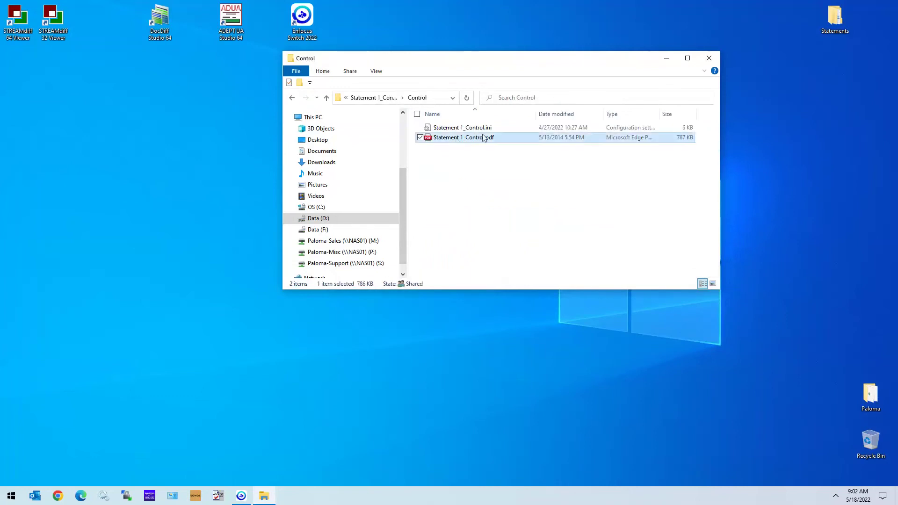
left_click(292, 98)
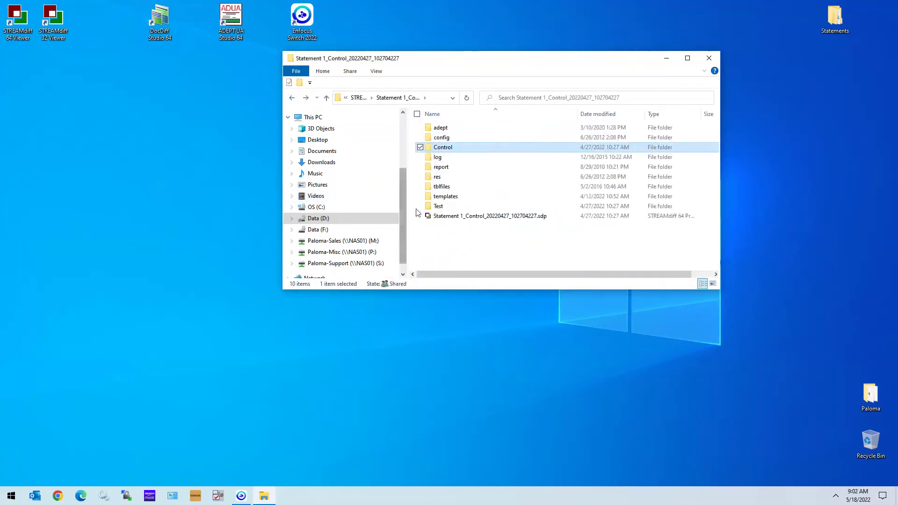
double_click(441, 206)
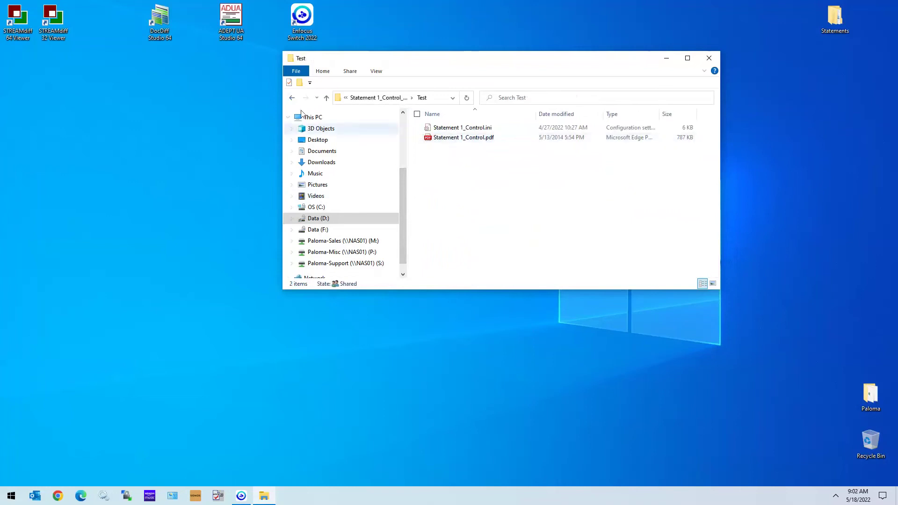
left_click(292, 98)
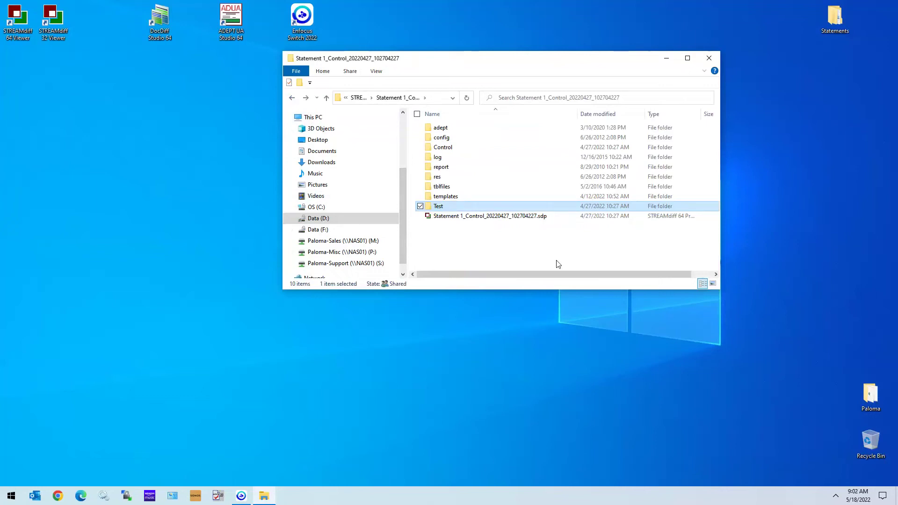
Go back up to the STREAMdiff folder and open Automated Compare Output Folders.
left_click(292, 98)
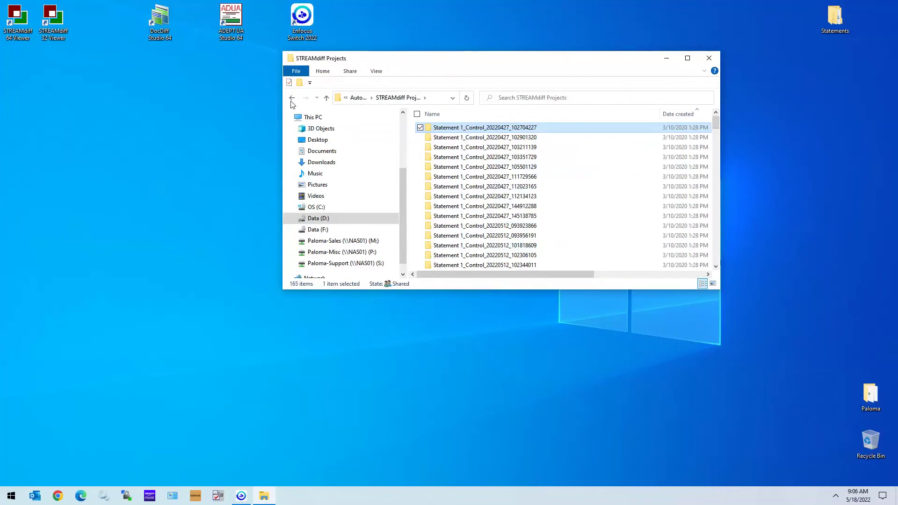
left_click(292, 102)
left_click(292, 102)
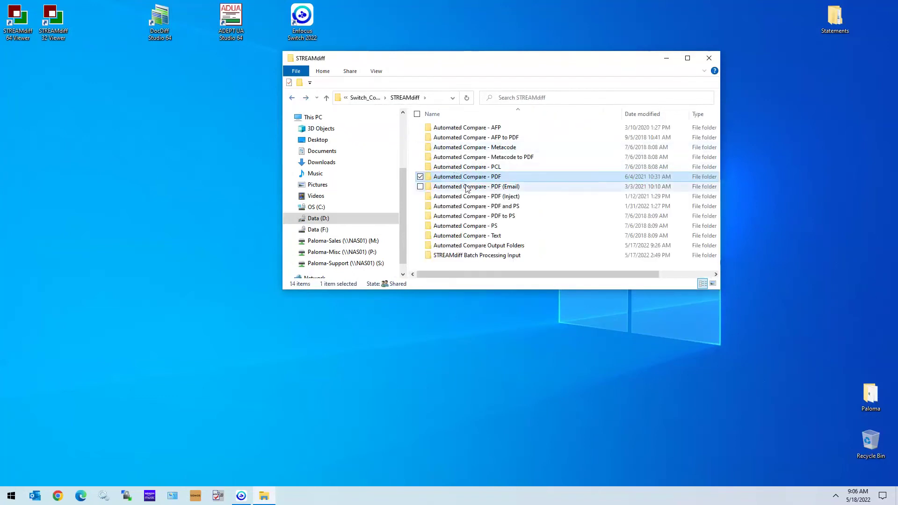
left_click(486, 246)
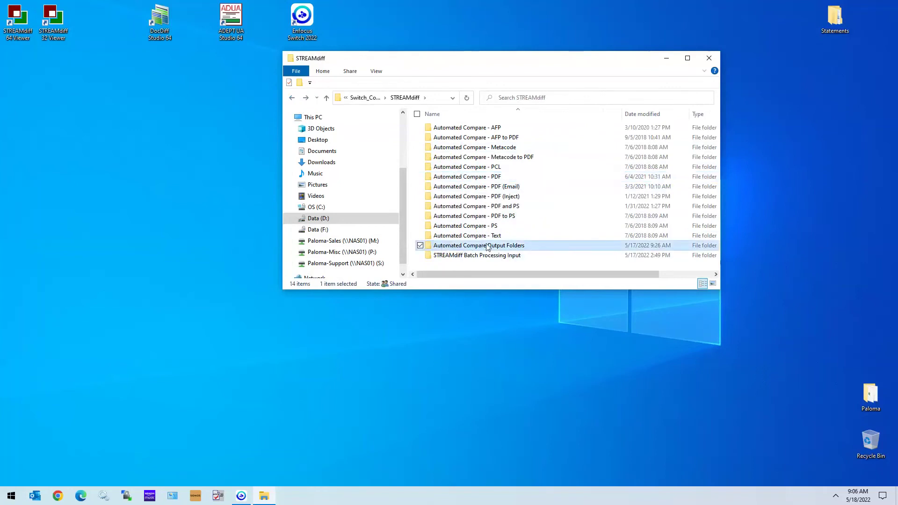
double_click(487, 246)
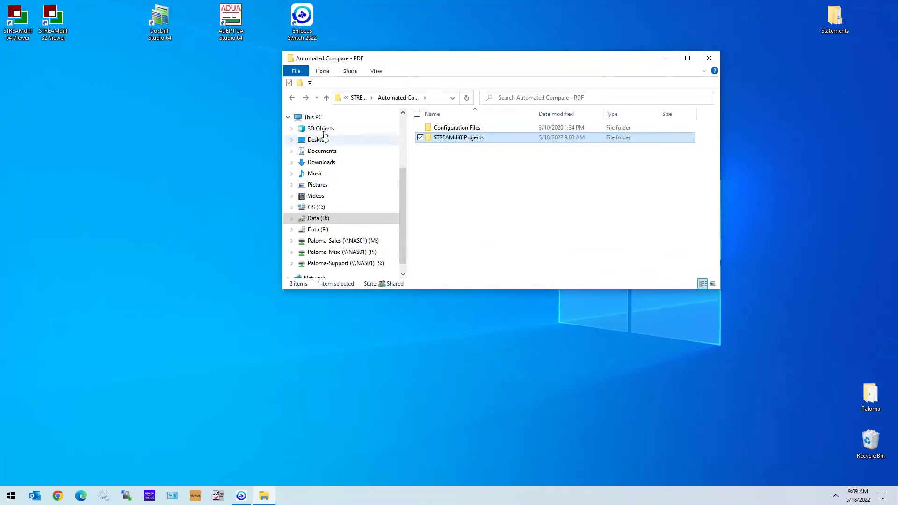
Copy the Automated Compare - PDF folder in STREAMdiff and paste it into the Automated Compare - PDF and PS folder.
left_click(295, 100)
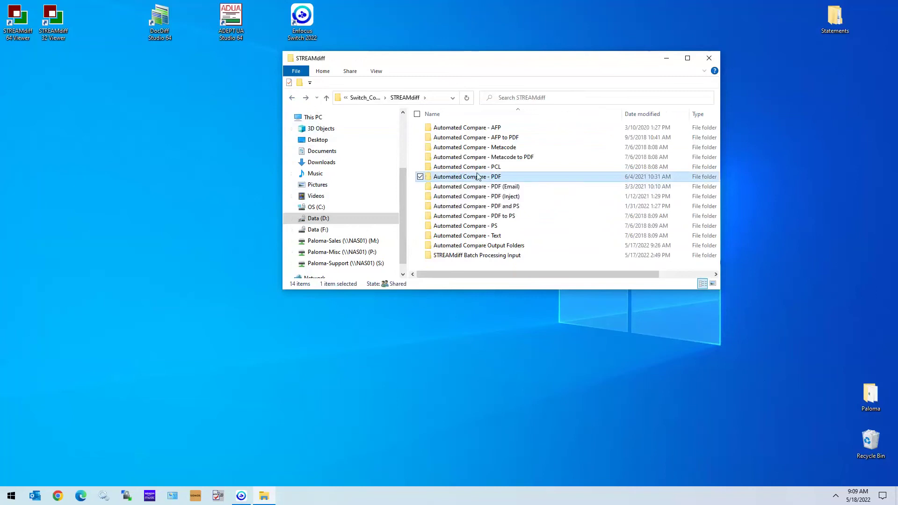
right_click(477, 174)
left_click(405, 318)
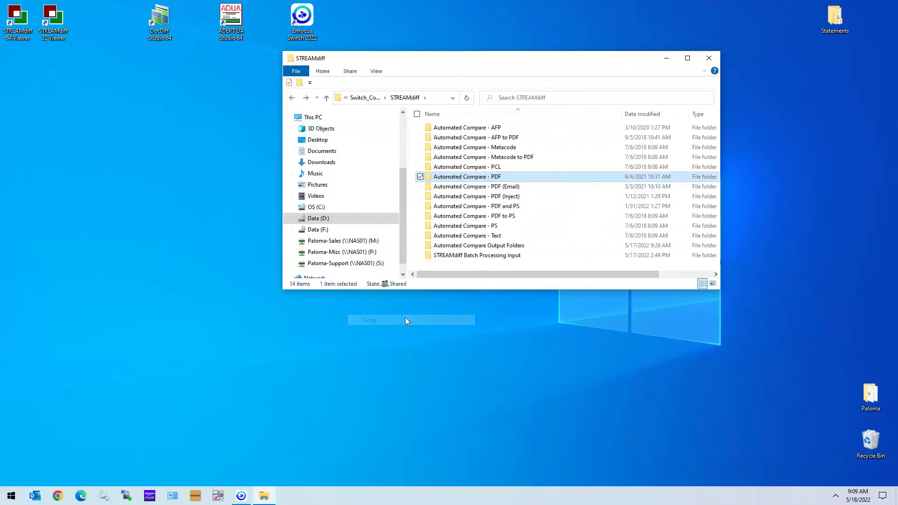
right_click(565, 211)
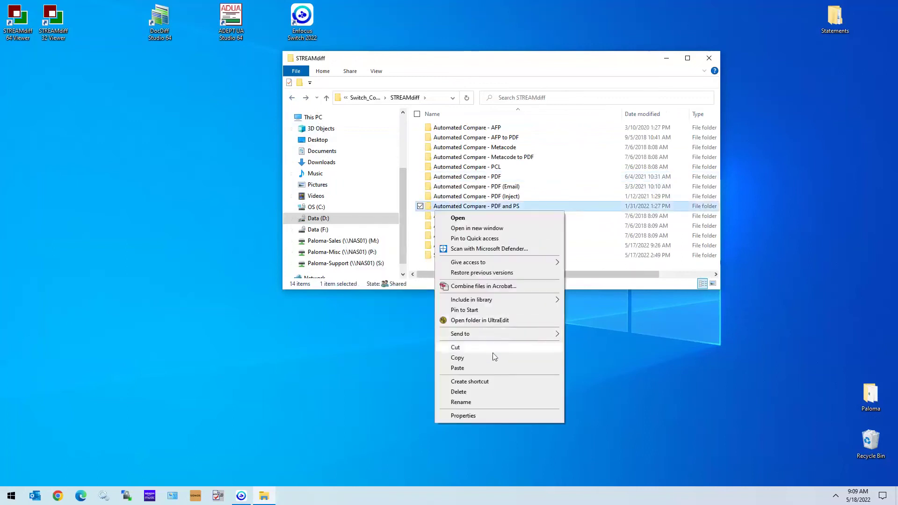
left_click(492, 368)
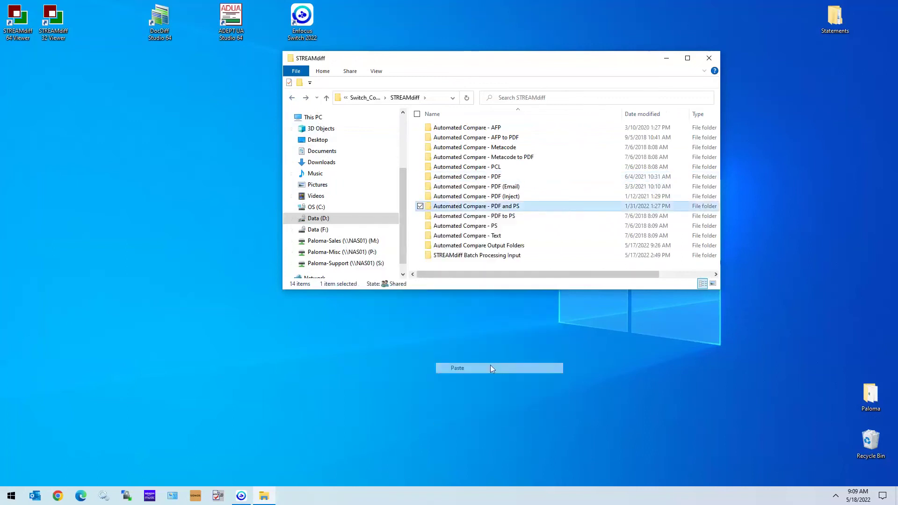
Paste the copied Automated Compare - PDF folder into STREAMdiff and rename the copy Automated Compare - PDF (Statements).
right_click(550, 202)
left_click(507, 263)
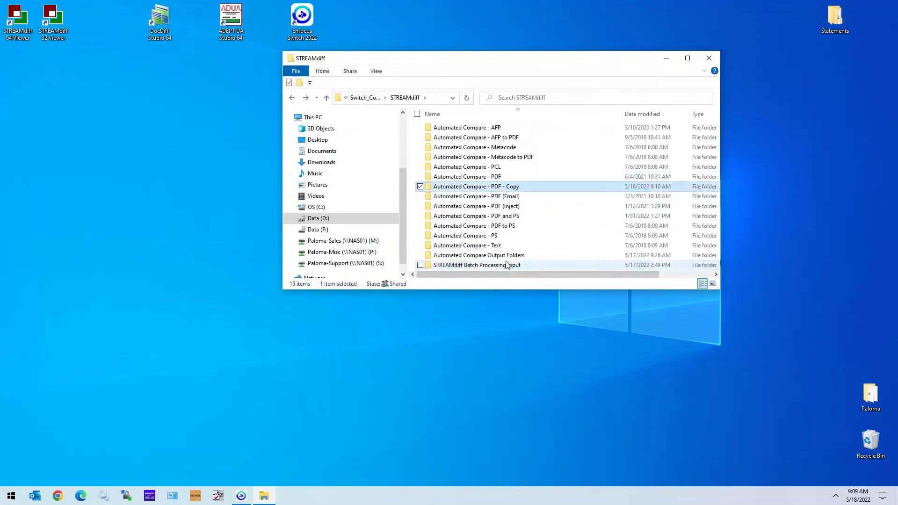
left_click(476, 188)
left_click_drag(501, 187, 532, 189)
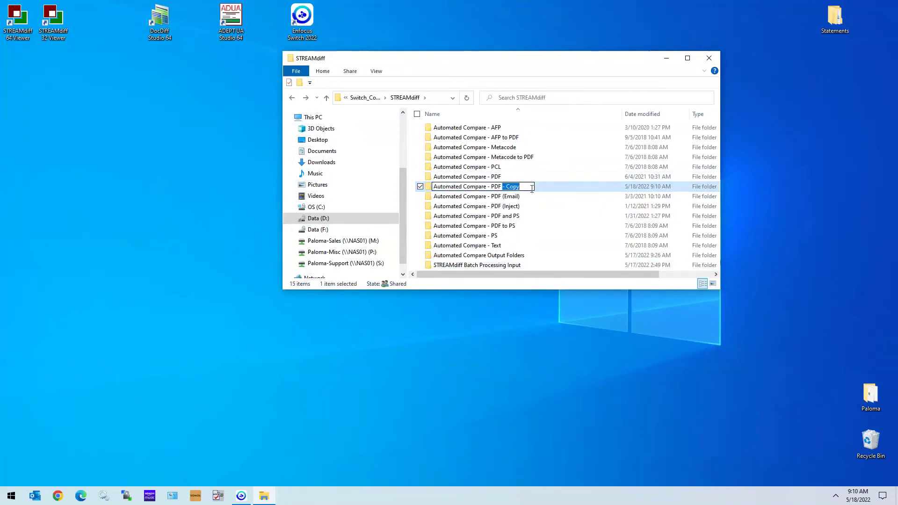
type("(Statements")
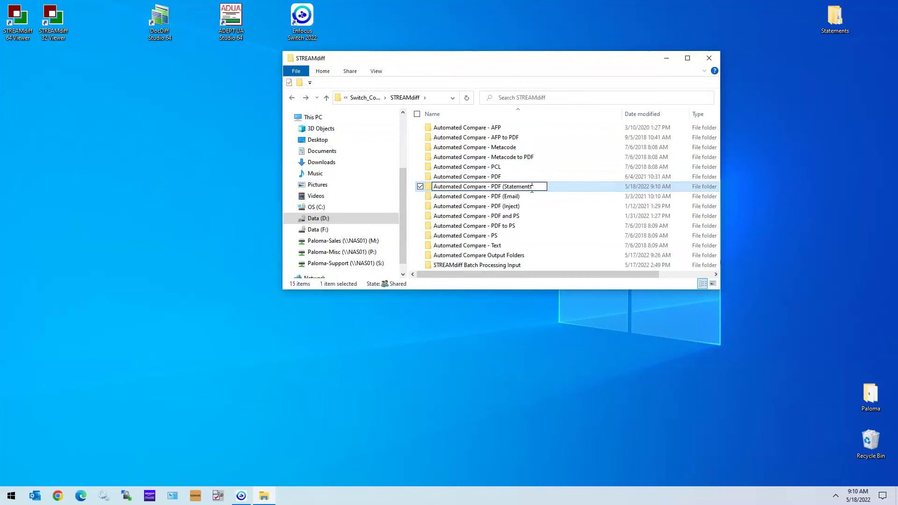
type(")")
key("Return")
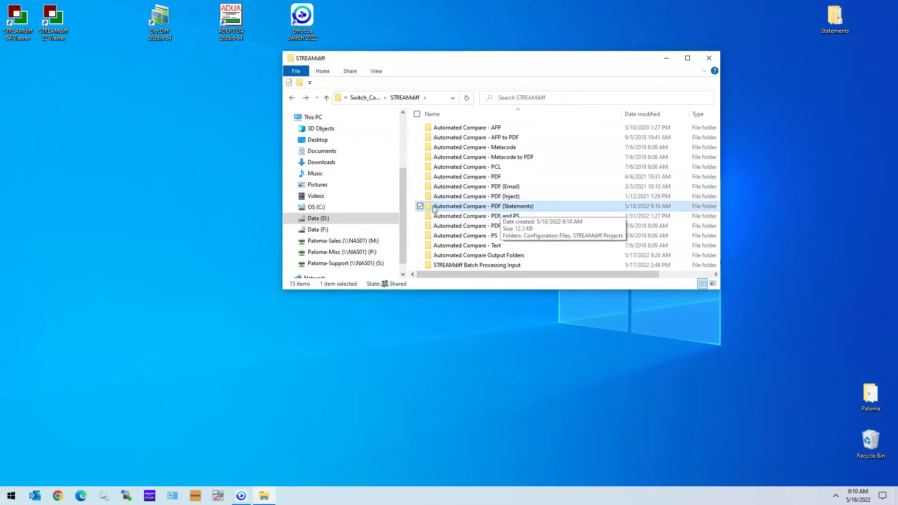
Inspect the Configuration Files and STREAMdiff Projects subfolders of Automated Compare - PDF (Statements).
double_click(499, 207)
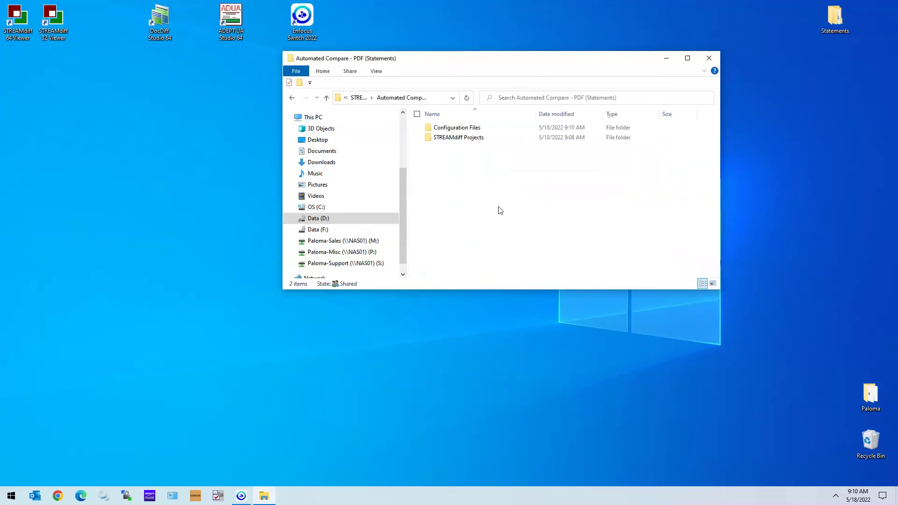
double_click(456, 128)
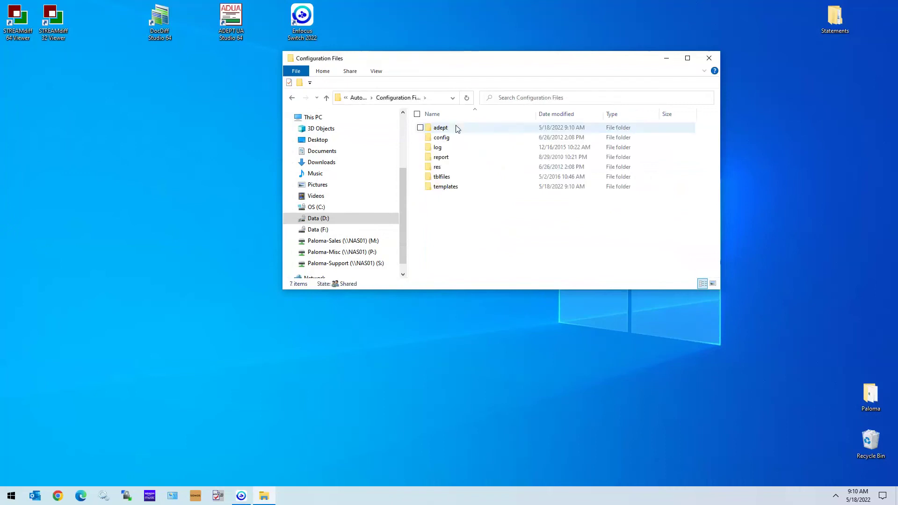
left_click(293, 98)
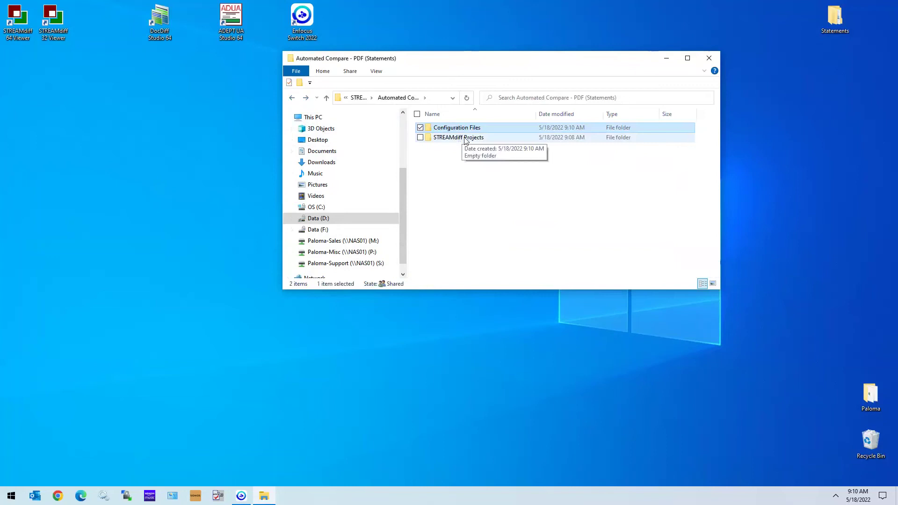
left_click(473, 172)
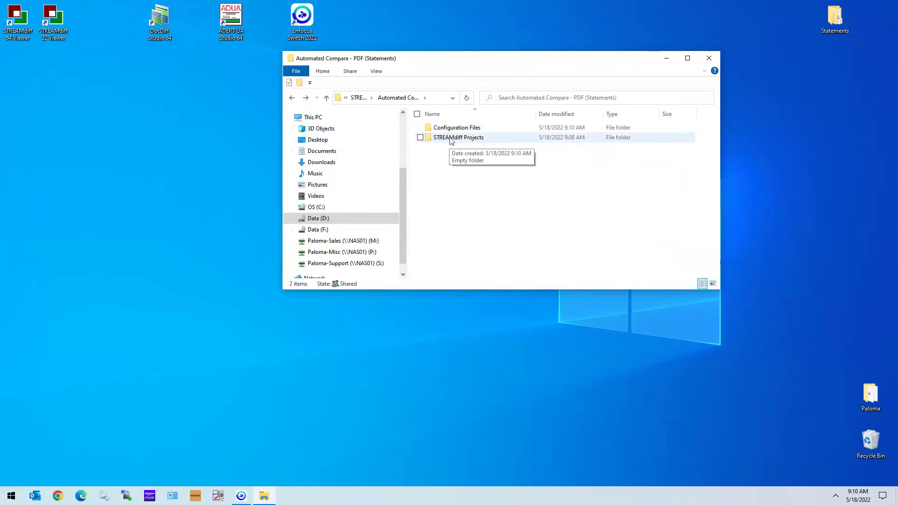
double_click(468, 138)
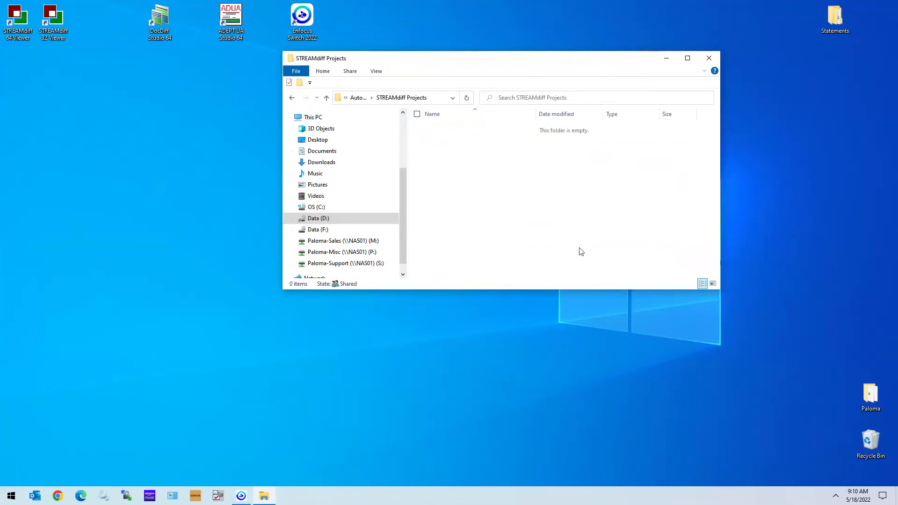
left_click(293, 99)
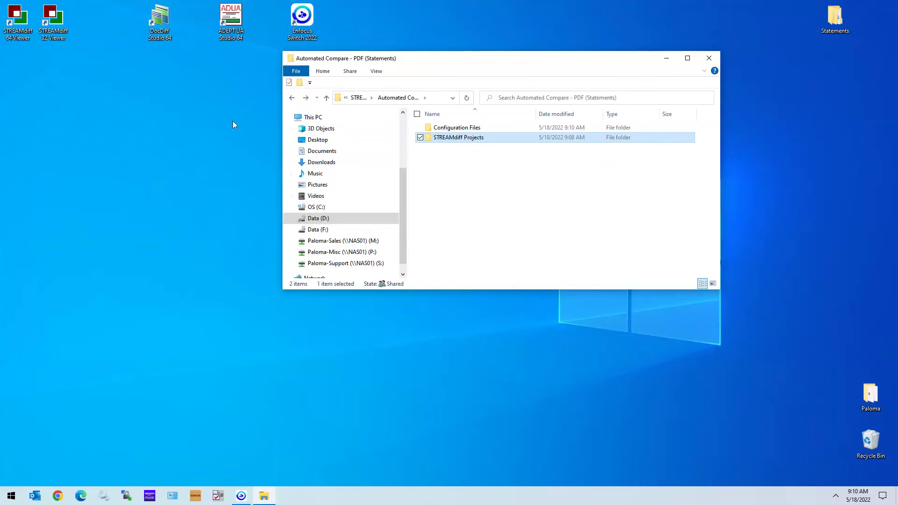
Go back to STREAMdiff and duplicate the Automated Compare - PDF Output folder inside Automated Compare Output Folders.
left_click(292, 98)
left_click(293, 98)
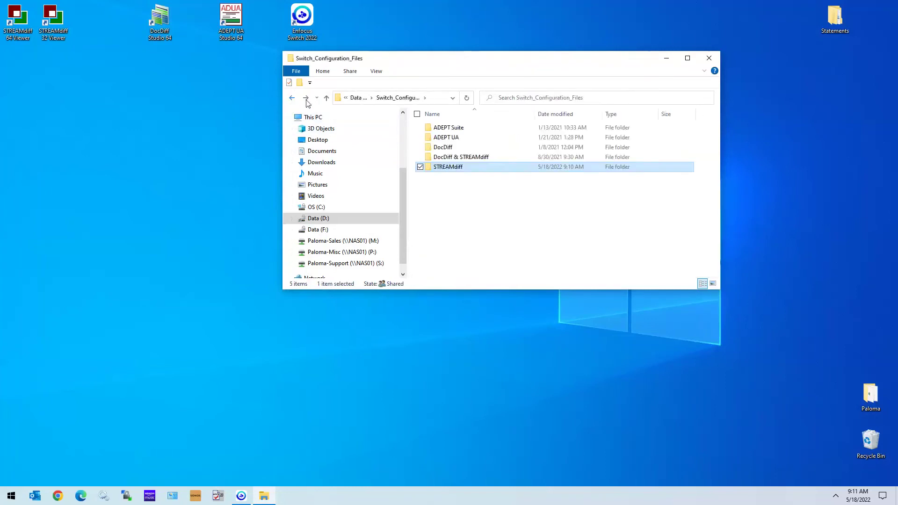
left_click(306, 97)
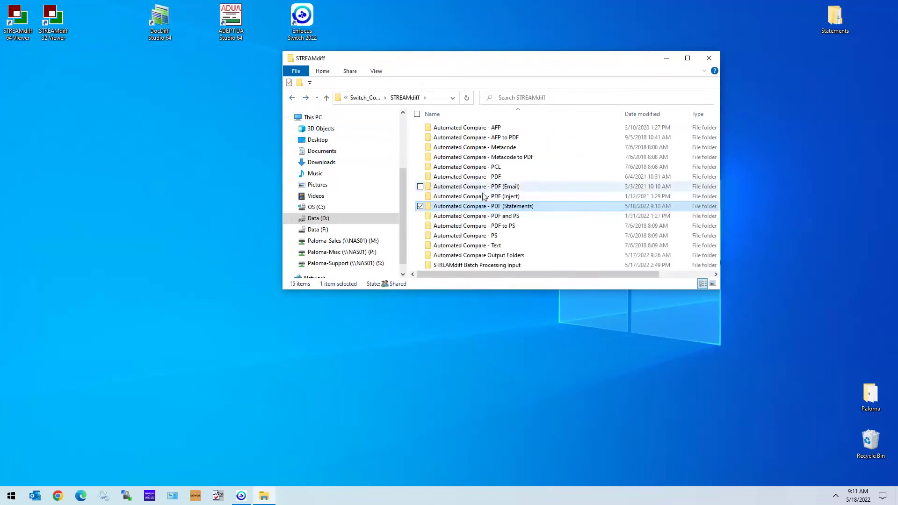
double_click(478, 255)
scroll(515, 169, "down", 1)
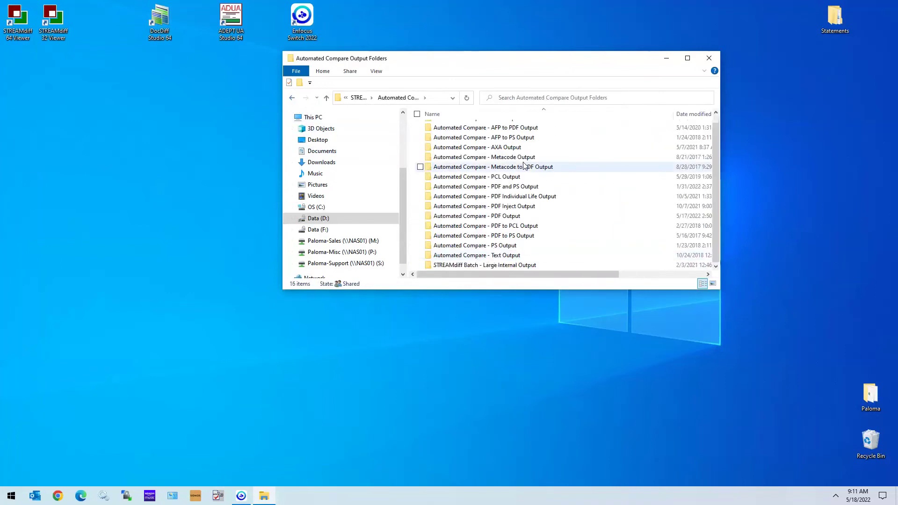
left_click(497, 217)
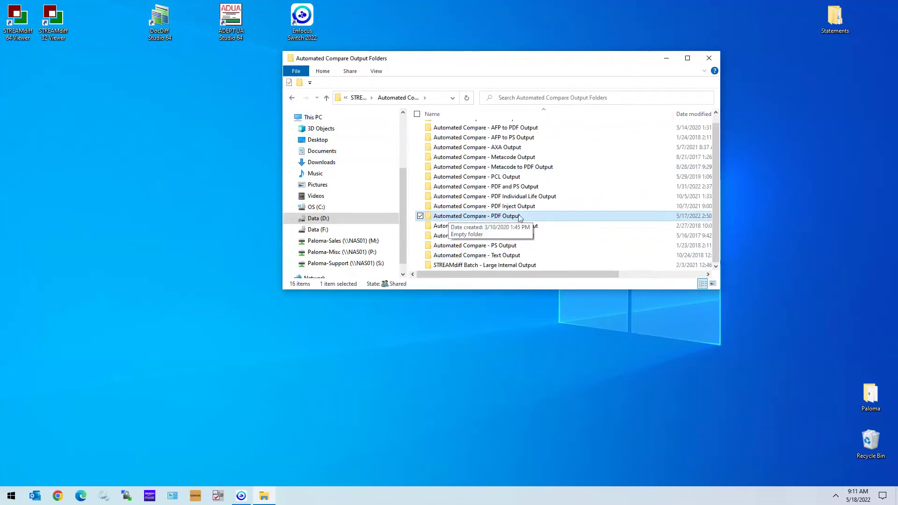
right_click(485, 216)
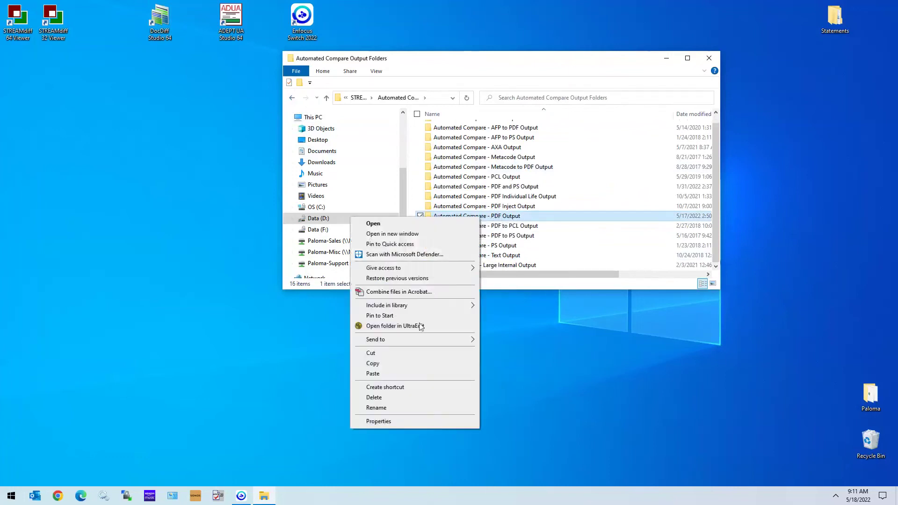
left_click(407, 364)
right_click(587, 228)
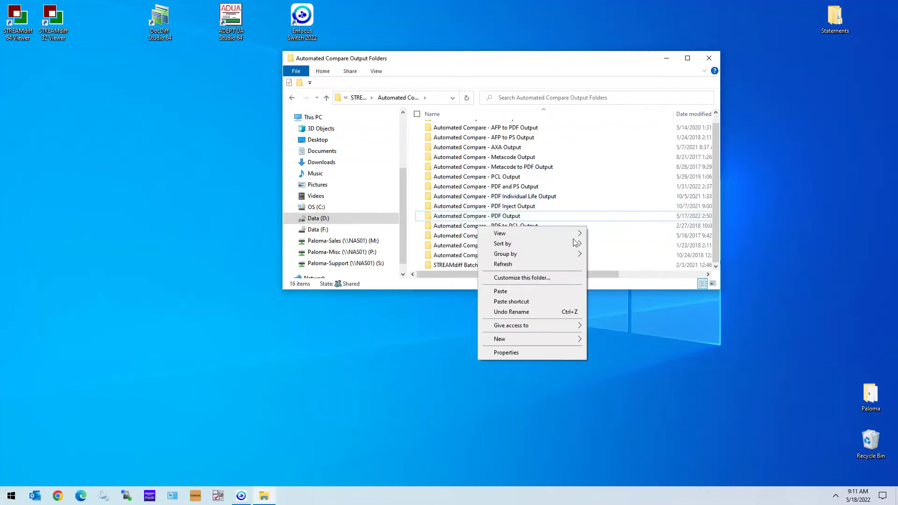
left_click(537, 291)
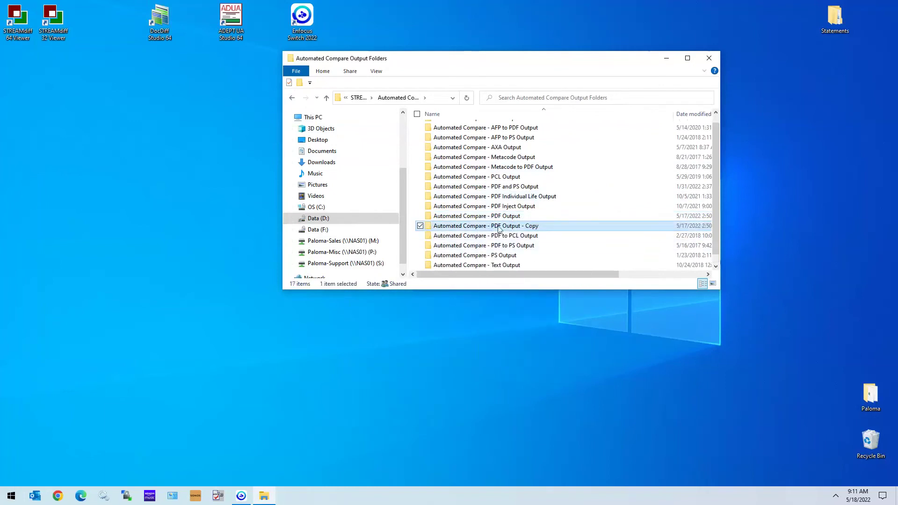
Rename the copied output folder Automated Compare - PDF (Statements) Output and select it.
left_click(505, 226)
key("End")
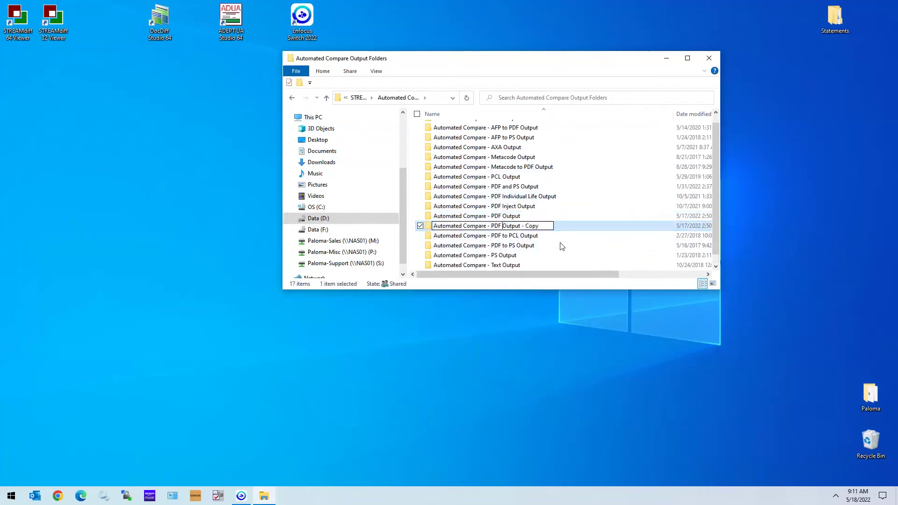
key("BackSpace")
key("BackSpace")
key("BackSpace")
key("BackSpace")
left_click(504, 225)
type("(Statements)")
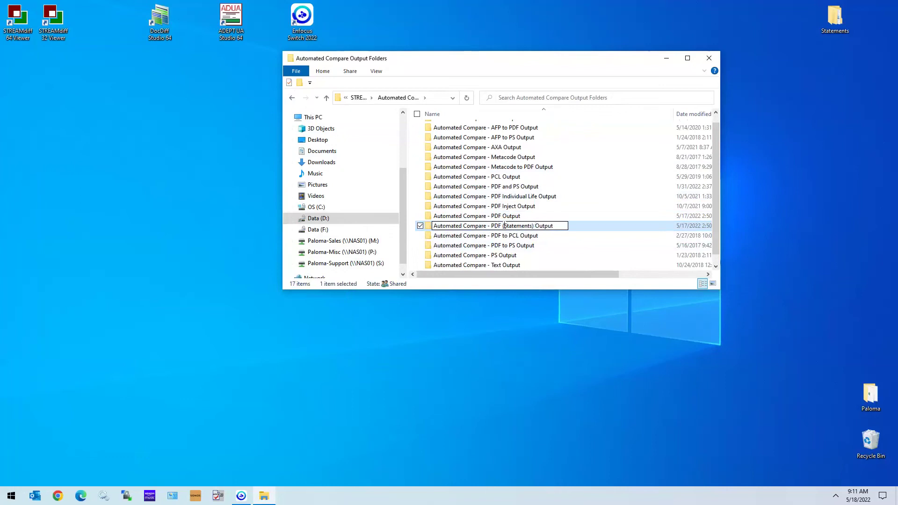
left_click(581, 228)
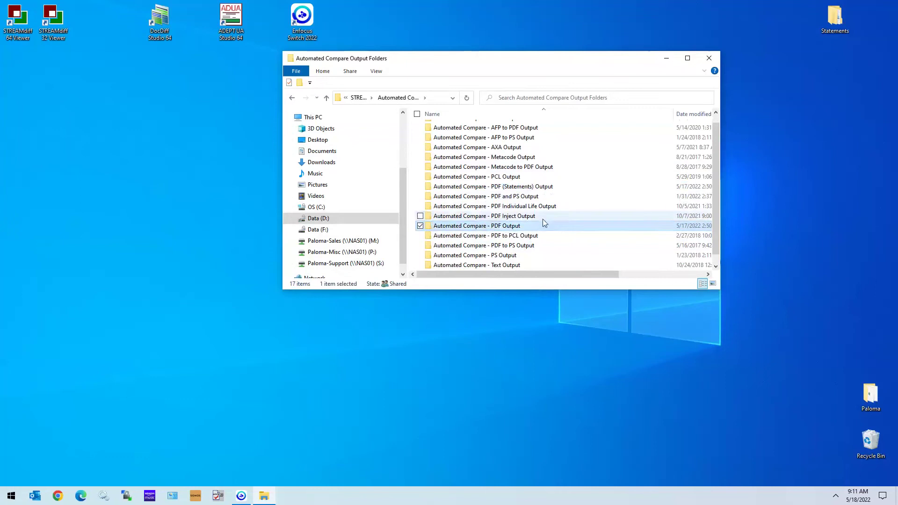
left_click(518, 187)
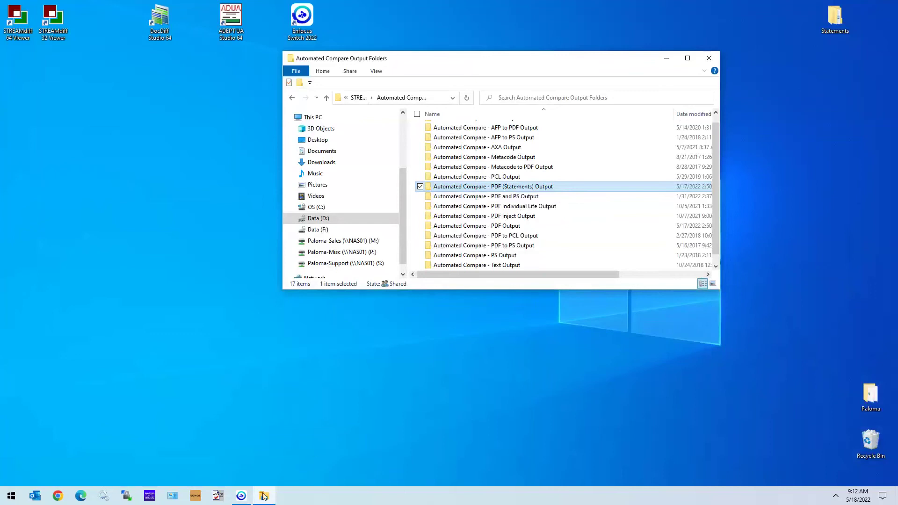
Switch to Enfocus Switch and duplicate the Automated Compare - PDF flow in the PDF Flows group.
left_click(241, 495)
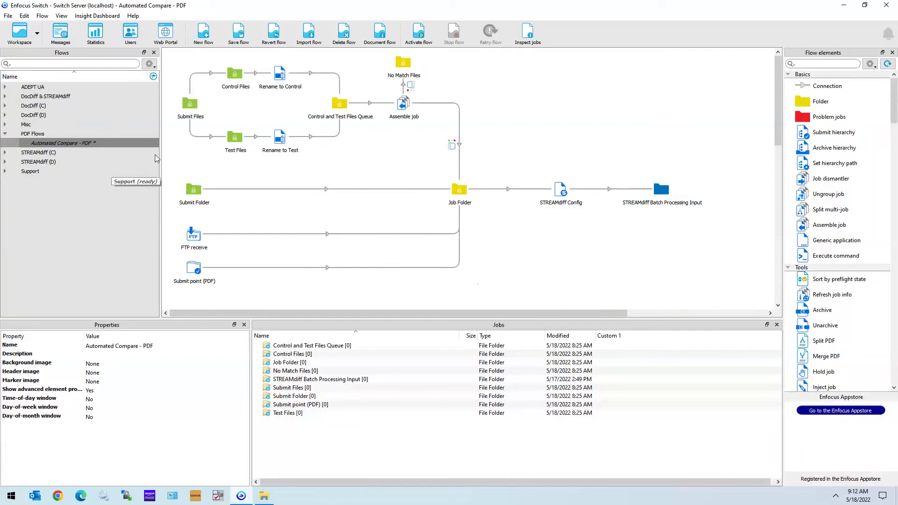
left_click(25, 144)
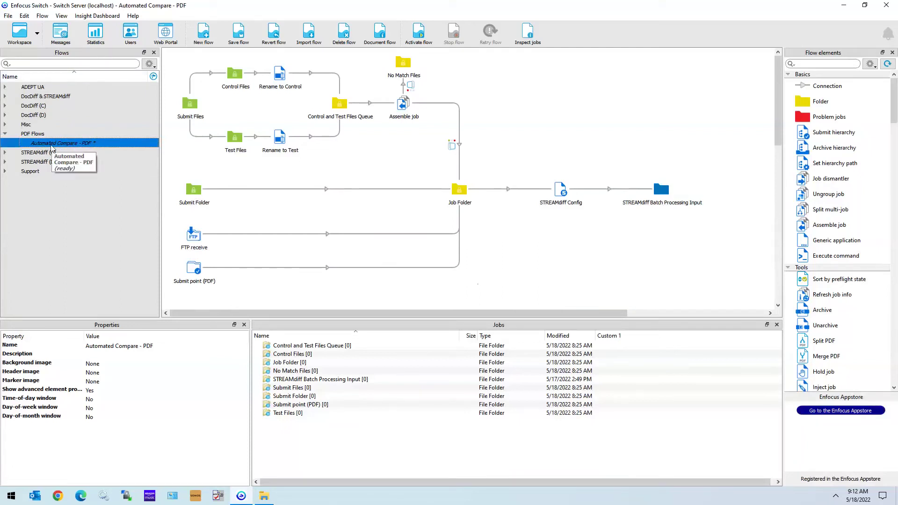
right_click(65, 147)
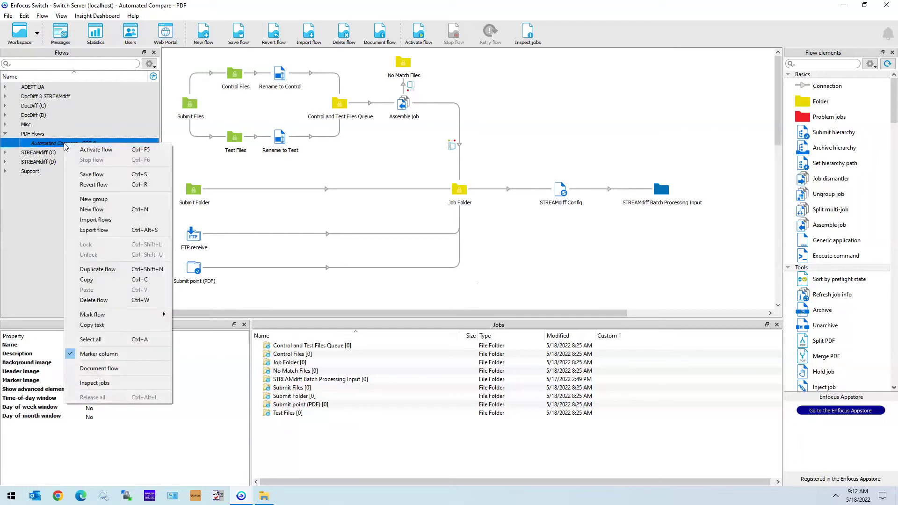
left_click(98, 269)
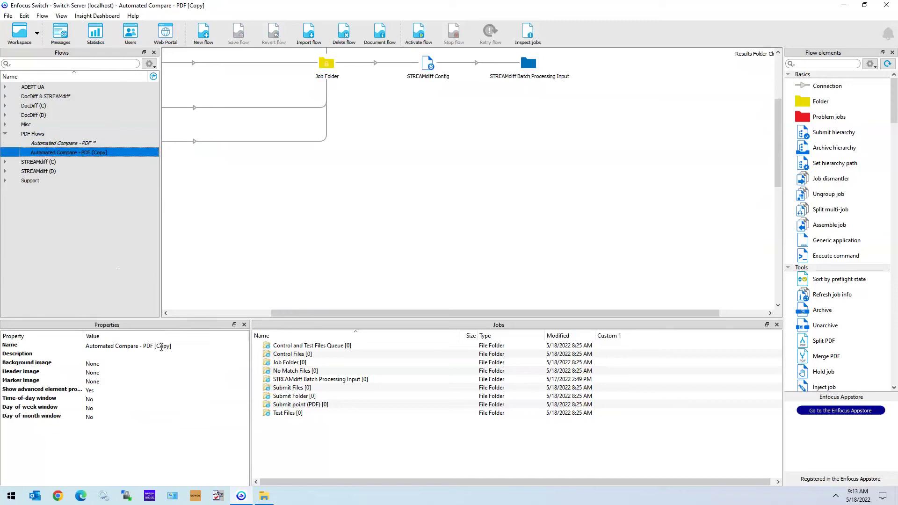
Rename the duplicated flow Automated Compare - PDF (Statements).
left_click(155, 346)
left_click_drag(155, 345, 192, 345)
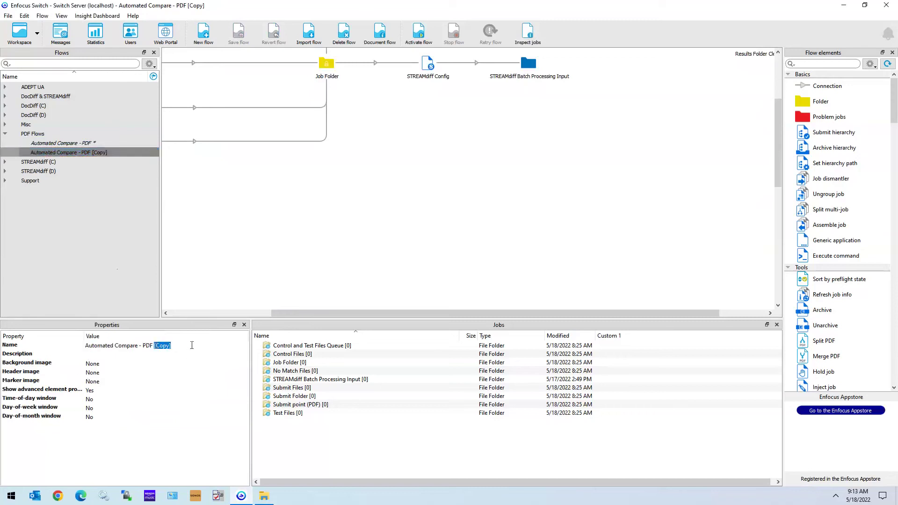
type("(S")
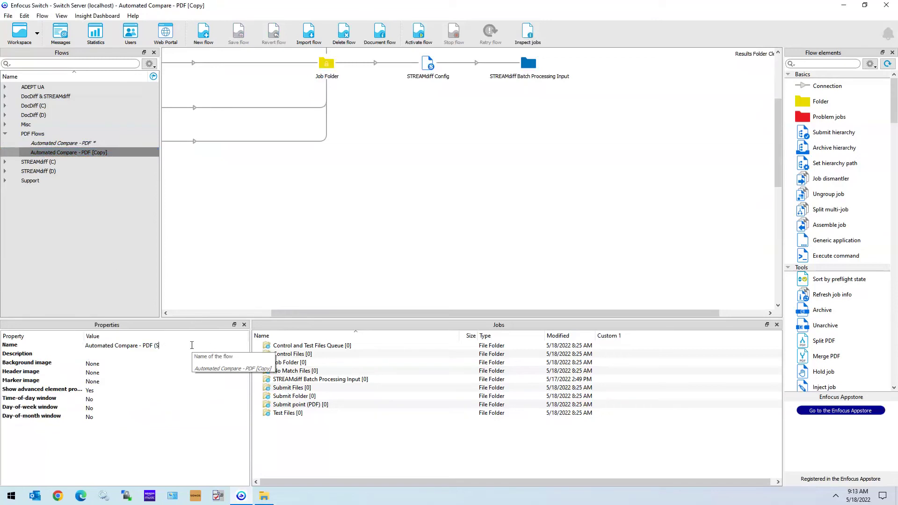
type("tatements)")
key("Return")
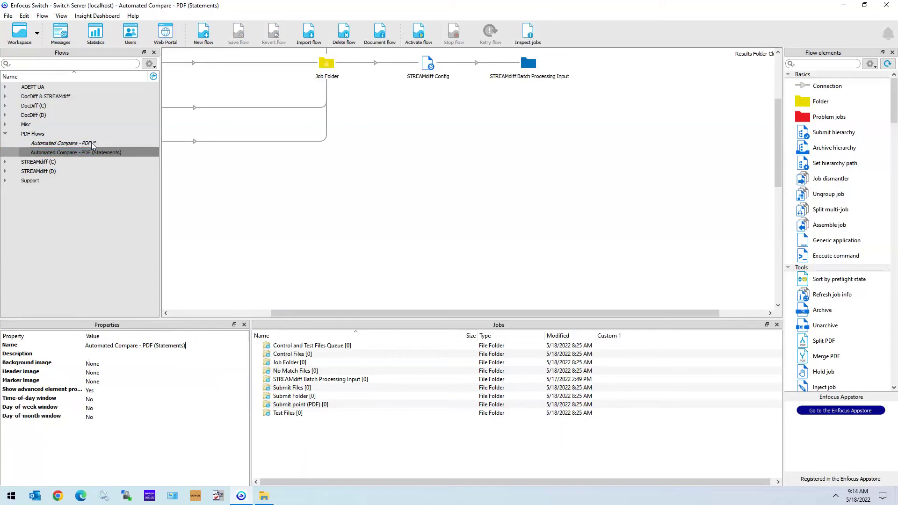
Review the properties of the new flow's Submit Folder, FTP receive and Submit point (PDF) inputs.
scroll(247, 264, "up", 5)
scroll(247, 264, "left", 5)
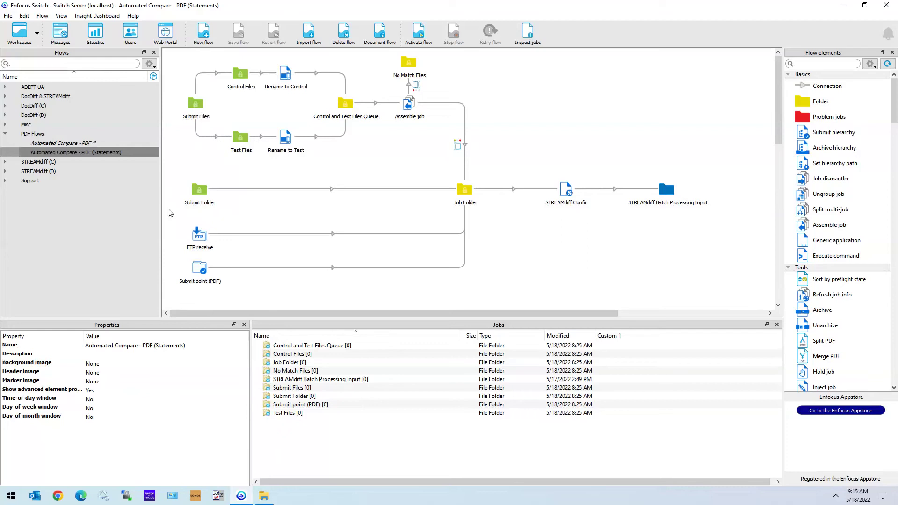
left_click(199, 194)
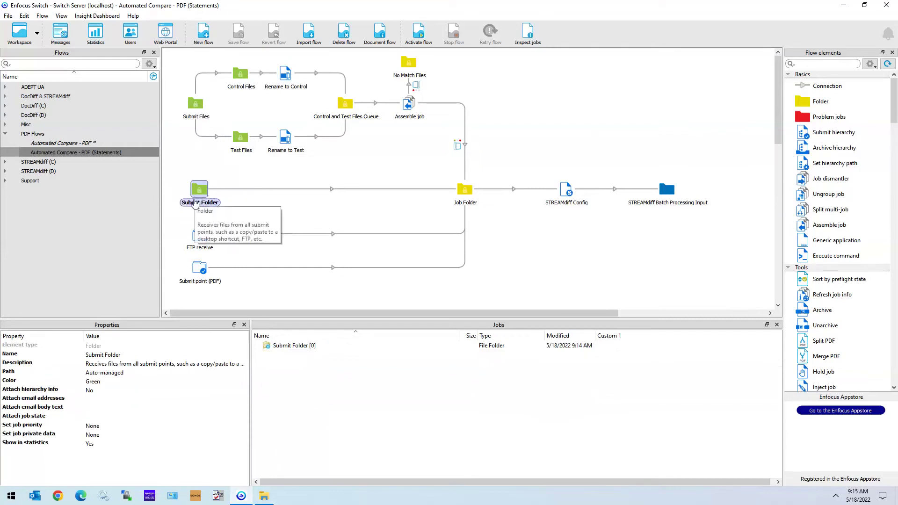
left_click(198, 236)
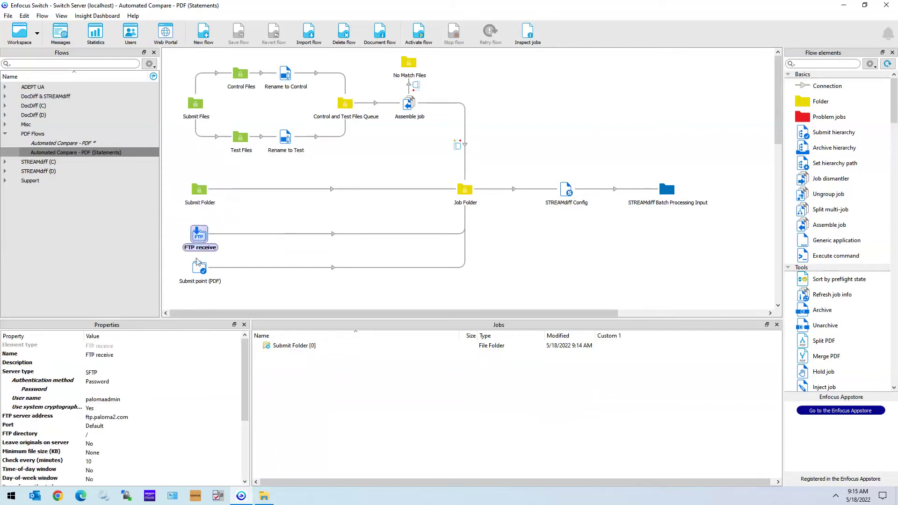
left_click(202, 271)
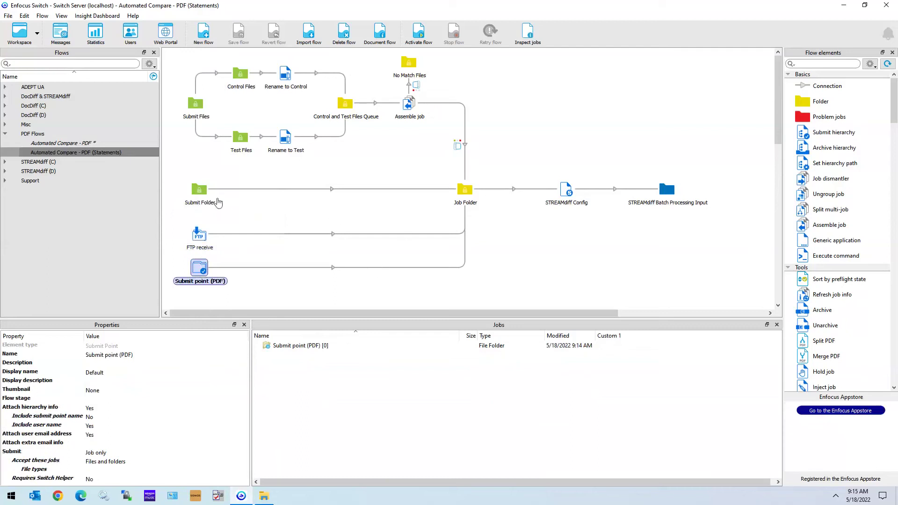
left_click(198, 193)
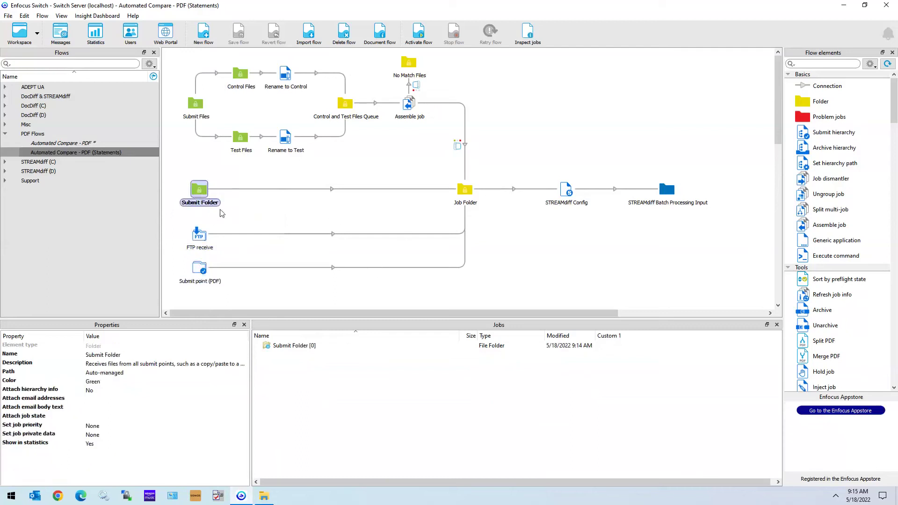
Delete the file-matching branch from the flow, from Submit Files through Assemble job, including No Match Files.
left_click_drag(180, 61, 405, 150)
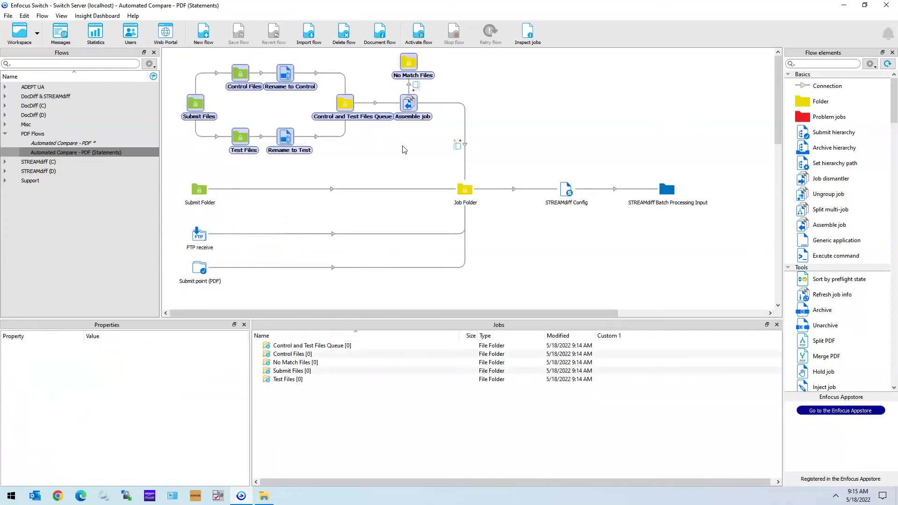
key("Delete")
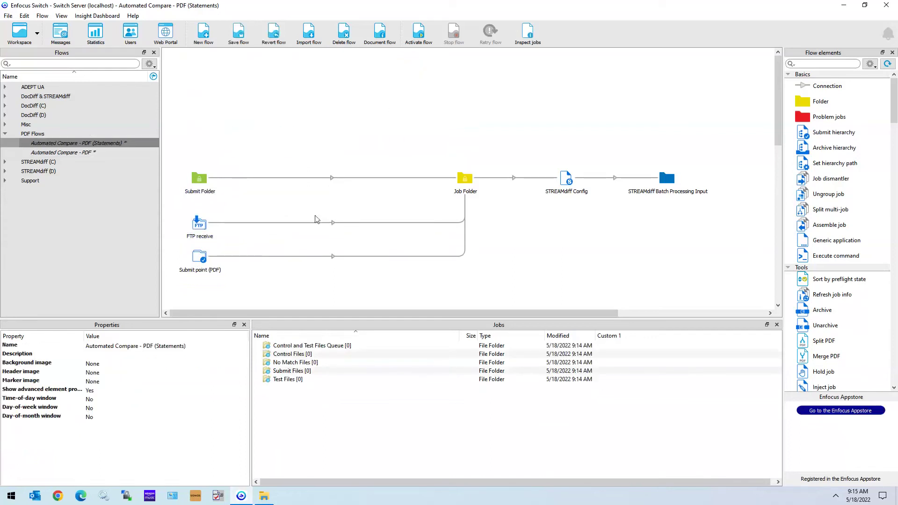
Delete the FTP receive and Submit point (PDF) inputs from the flow, keeping Submit Folder as the only input.
left_click(199, 227)
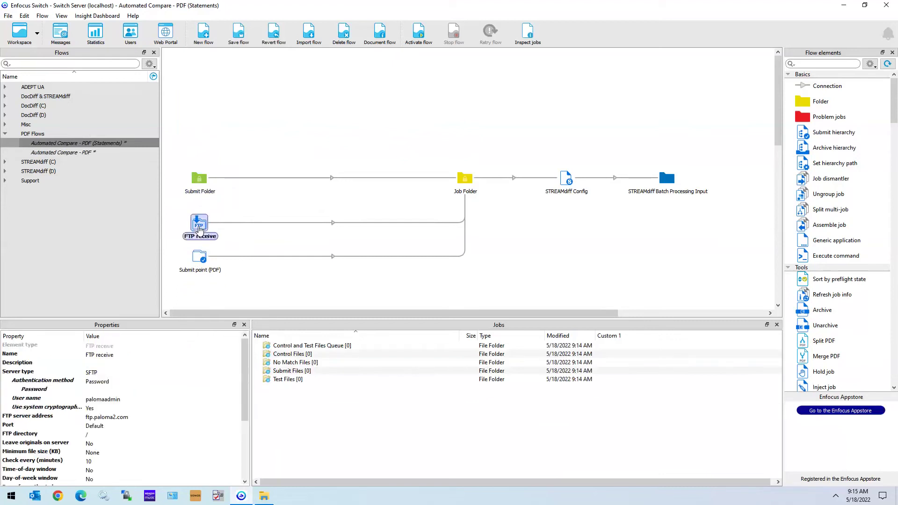
key("Delete")
left_click(197, 258)
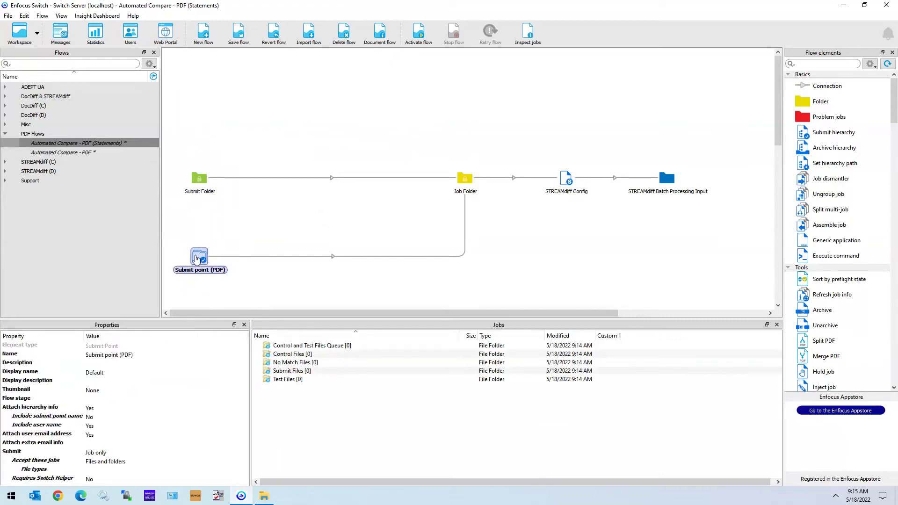
key("Delete")
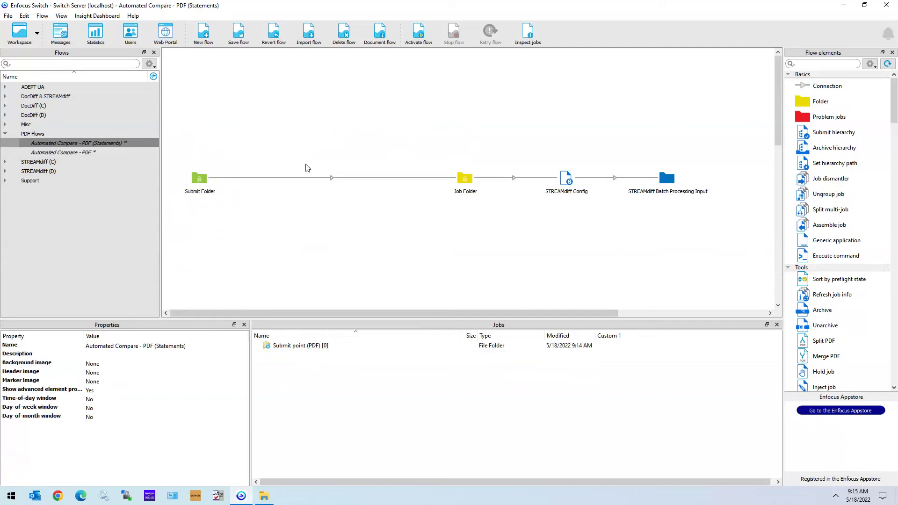
Move Submit Folder slightly closer to Job Folder and set its path to a new folder named Submit Files on drive D.
left_click_drag(189, 181, 223, 181)
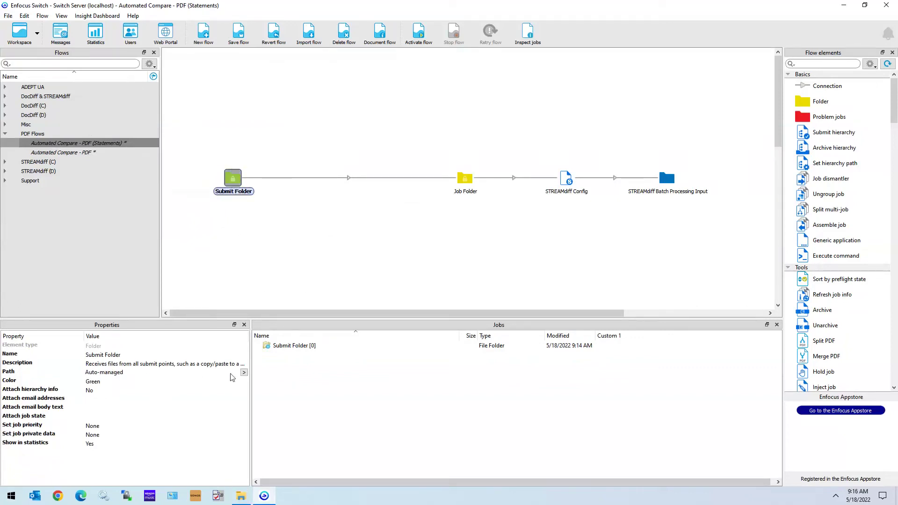
left_click(244, 372)
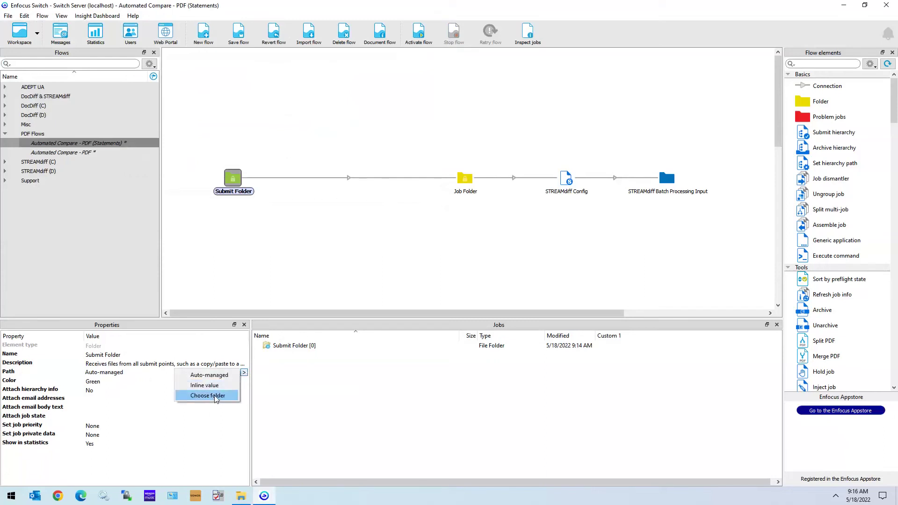
left_click(208, 396)
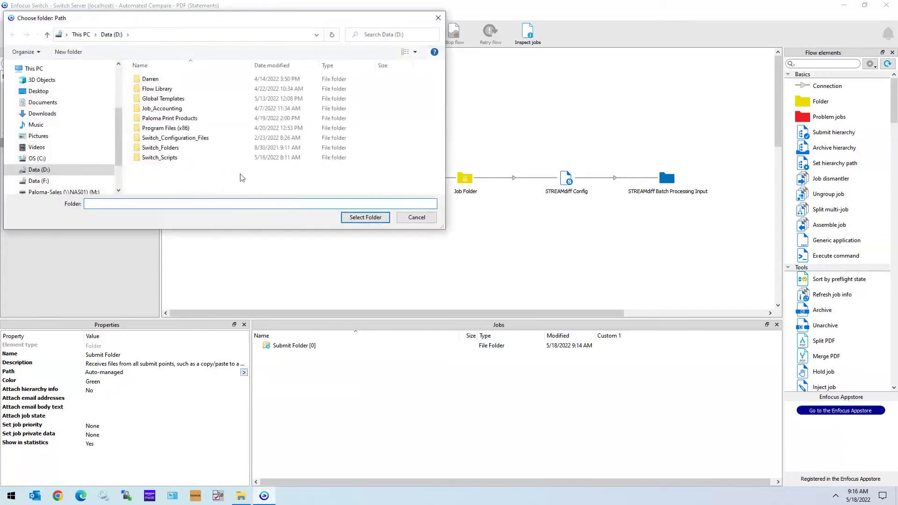
left_click_drag(237, 23, 463, 54)
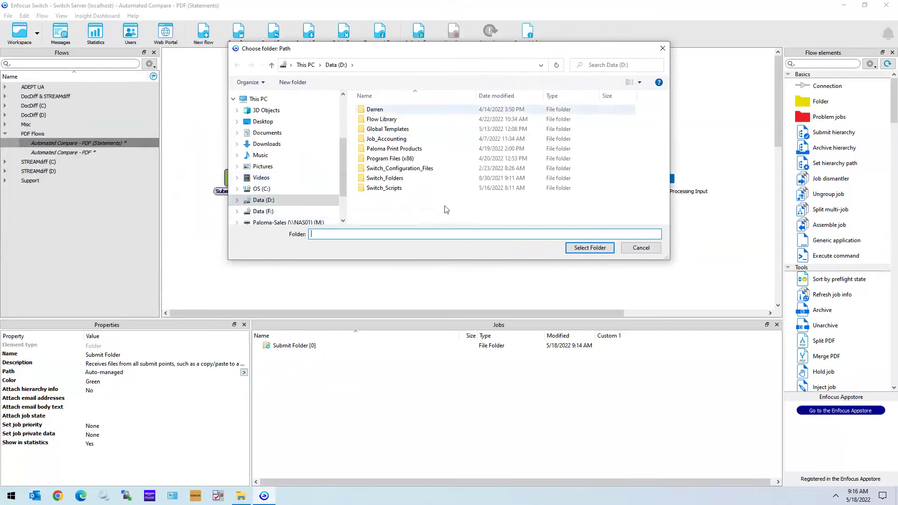
left_click(287, 83)
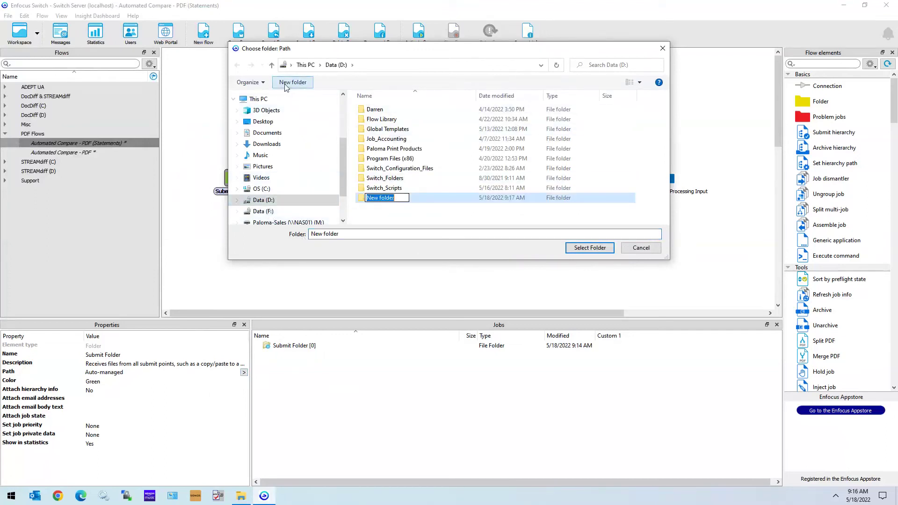
type("Submit Files")
key("Return")
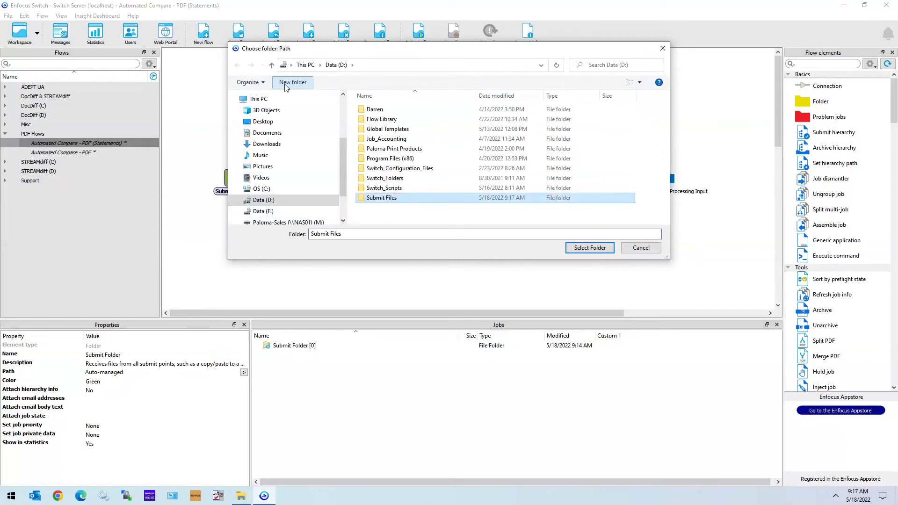
left_click(590, 248)
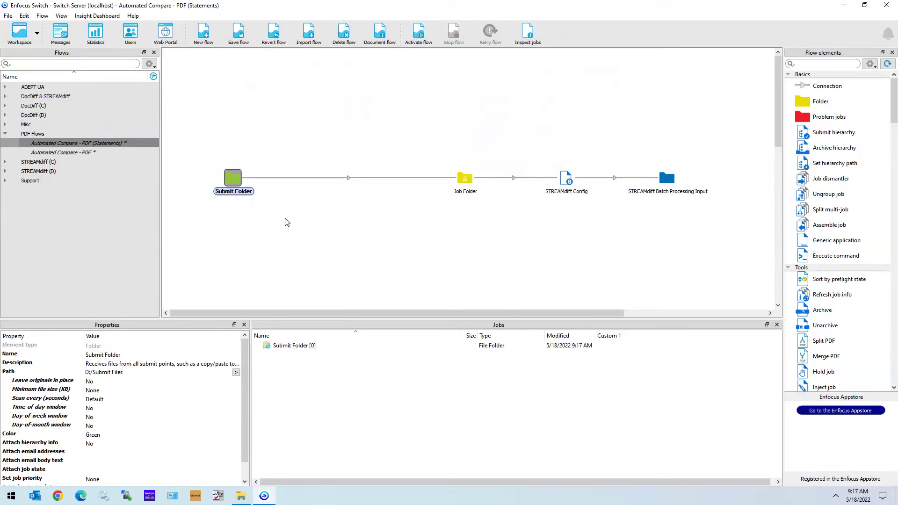
Move Job Folder closer to Submit Folder and set its attached job state to Automated Compare - PDF (Statements).
left_click_drag(466, 182, 424, 183)
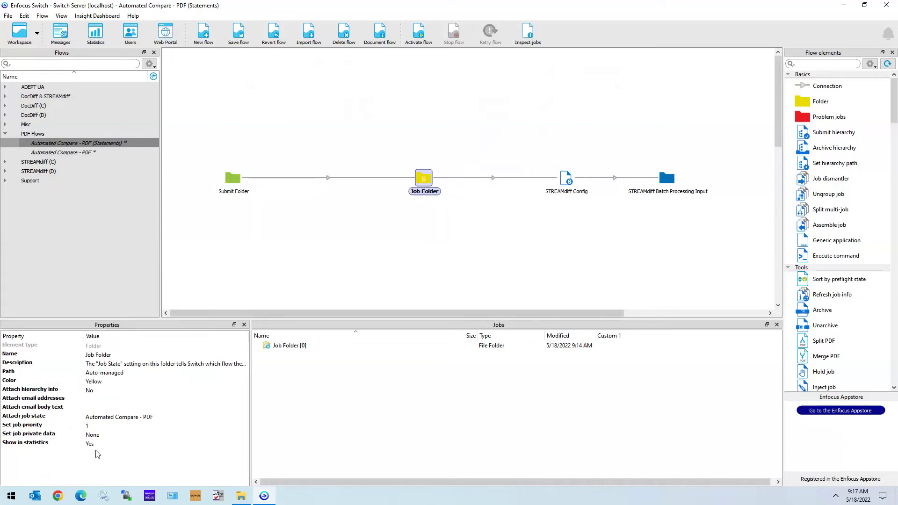
left_click(10, 418)
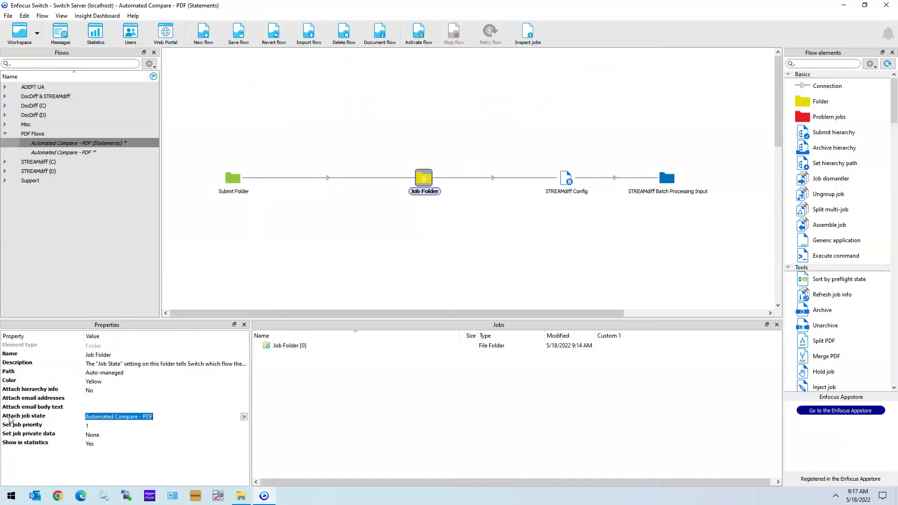
left_click_drag(154, 417, 77, 417)
left_click(154, 417)
key("ctrl+Left")
key("ctrl+Left")
key("ctrl+Left")
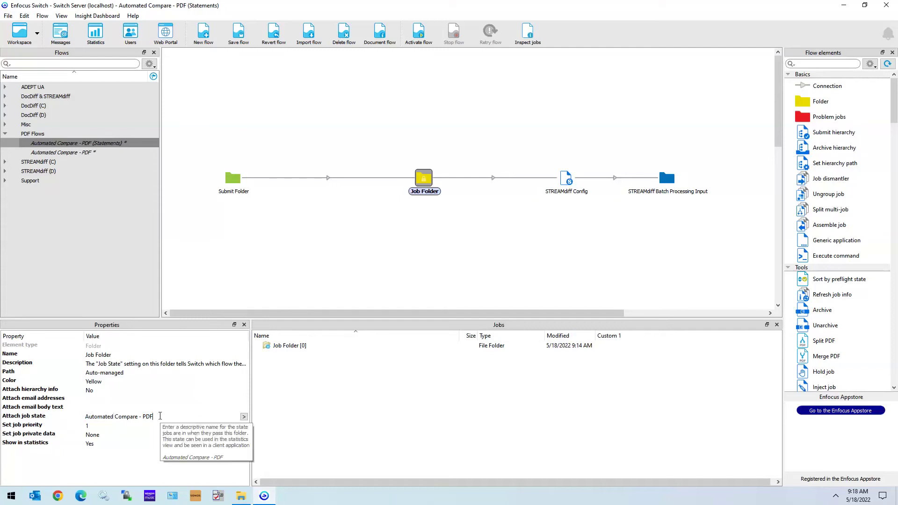
type("(Statements")
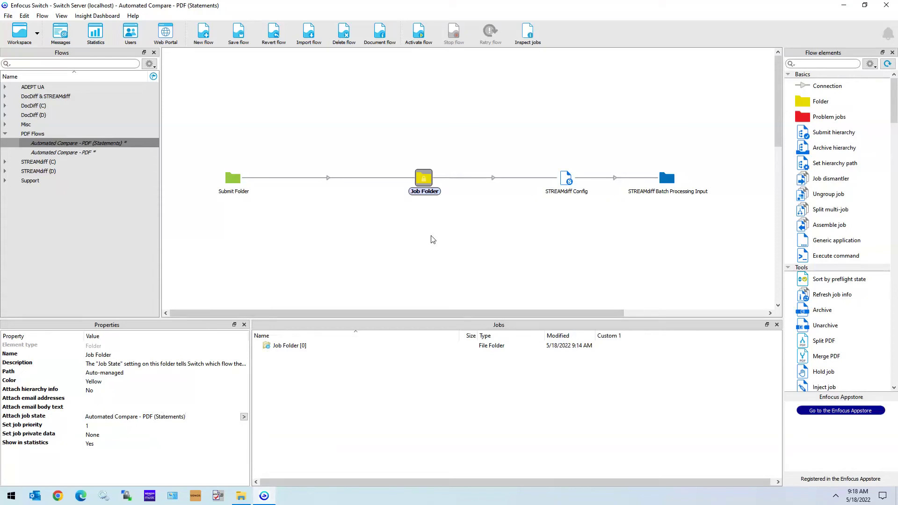
Set the STREAMdiff Config element's config folder to D:/Switch_Configuration_Files/STREAMdiff/Automated Compare - PDF (Statements)/Configuration Files.
left_click(566, 181)
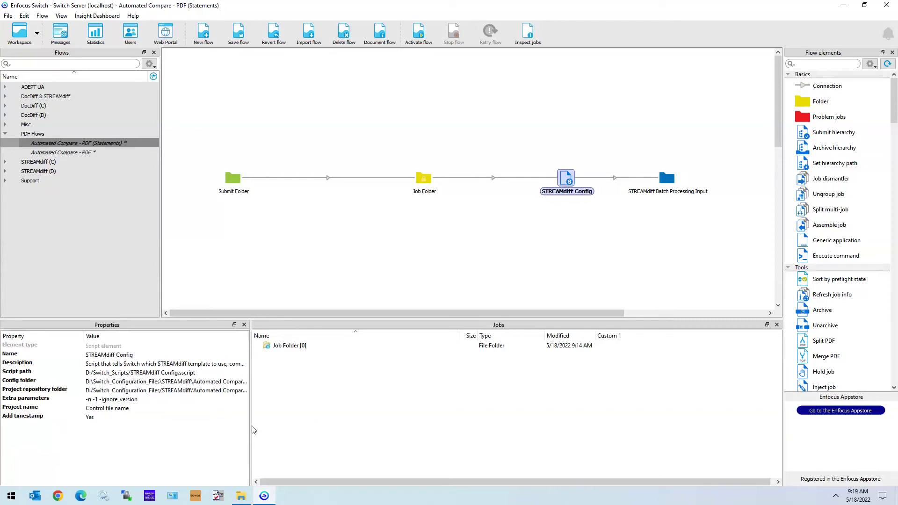
left_click_drag(250, 425, 367, 418)
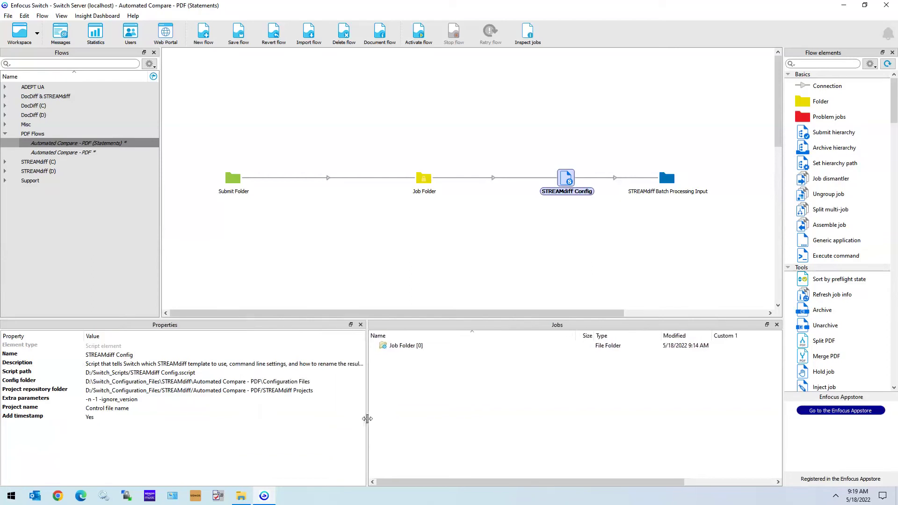
left_click(14, 383)
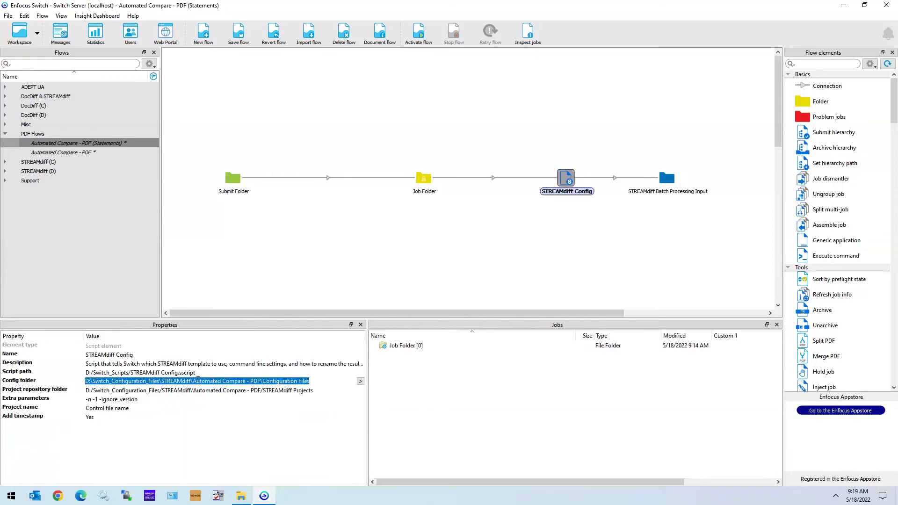
left_click_drag(192, 381, 261, 382)
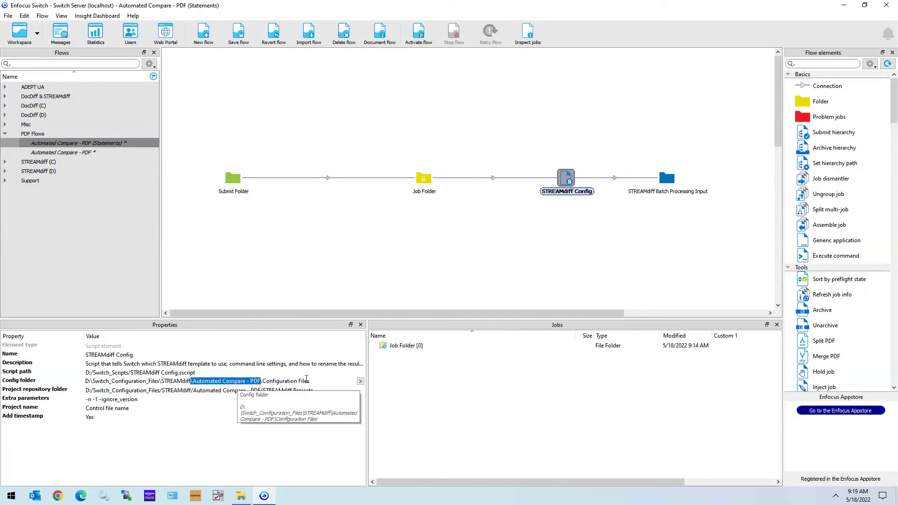
left_click(285, 380)
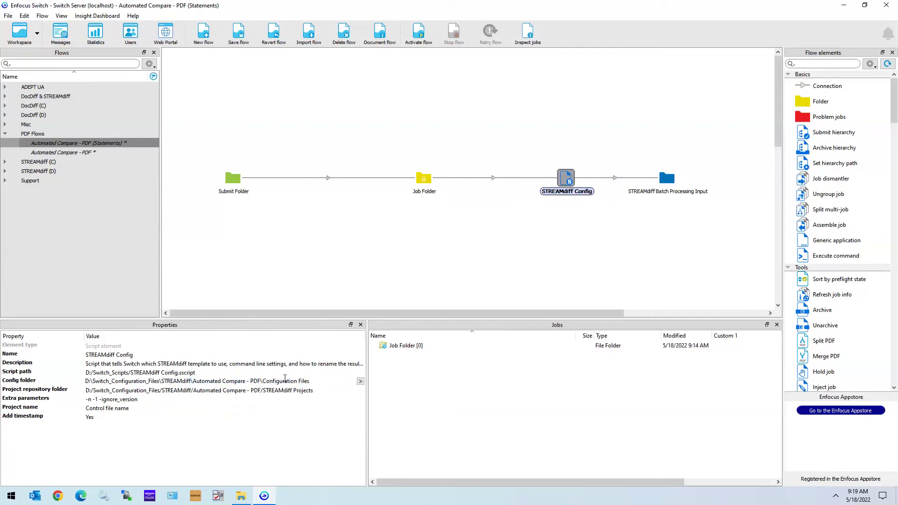
left_click(361, 382)
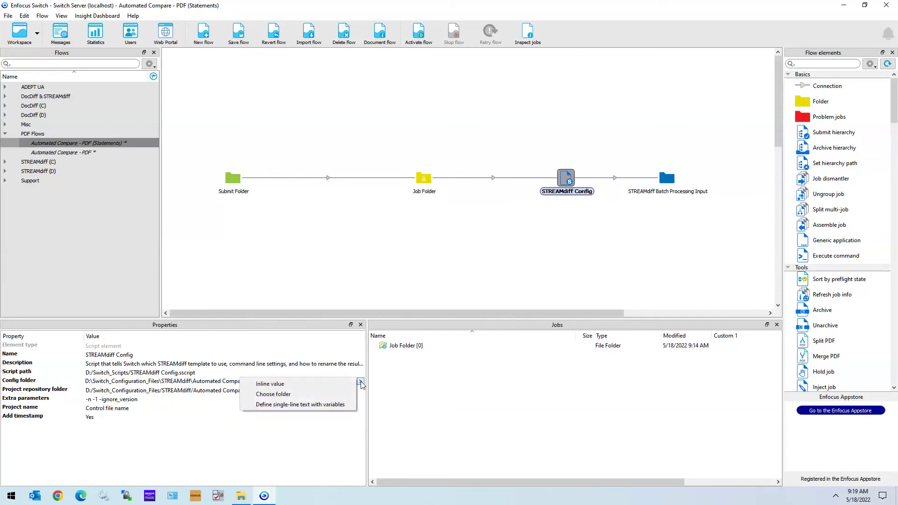
left_click(289, 396)
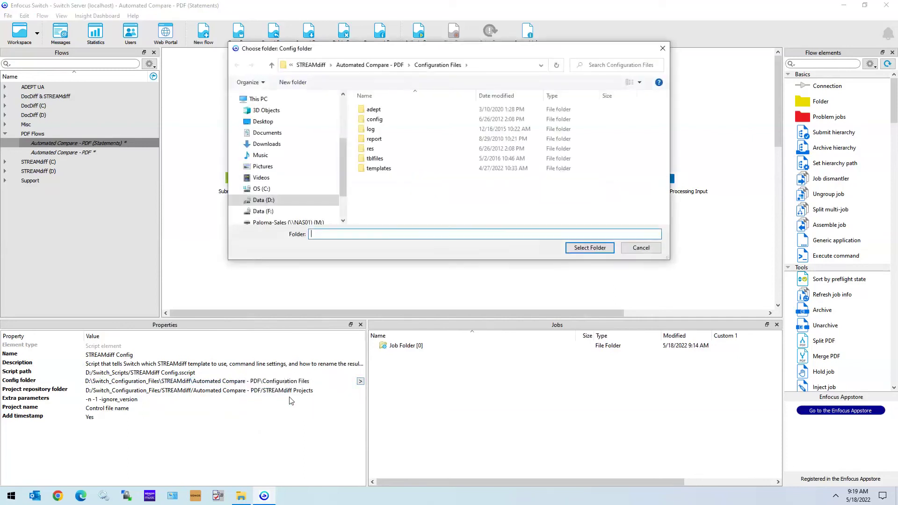
left_click(263, 201)
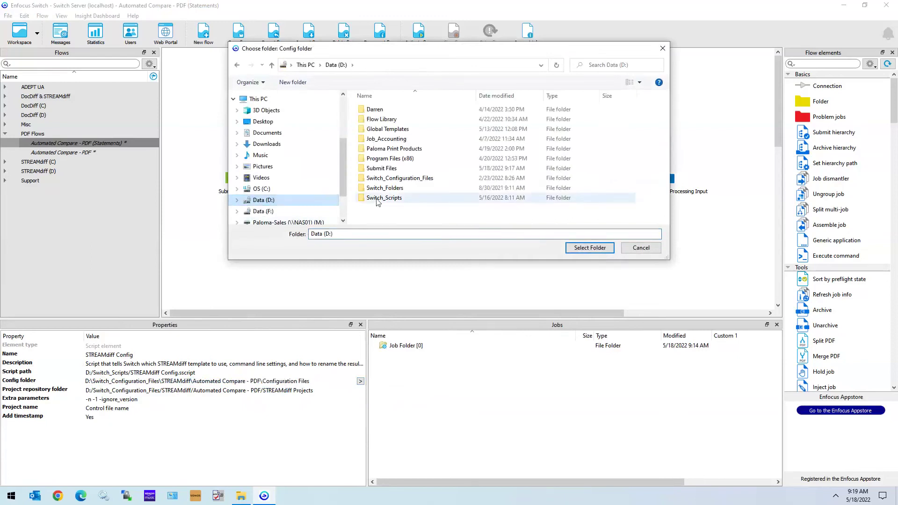
double_click(387, 178)
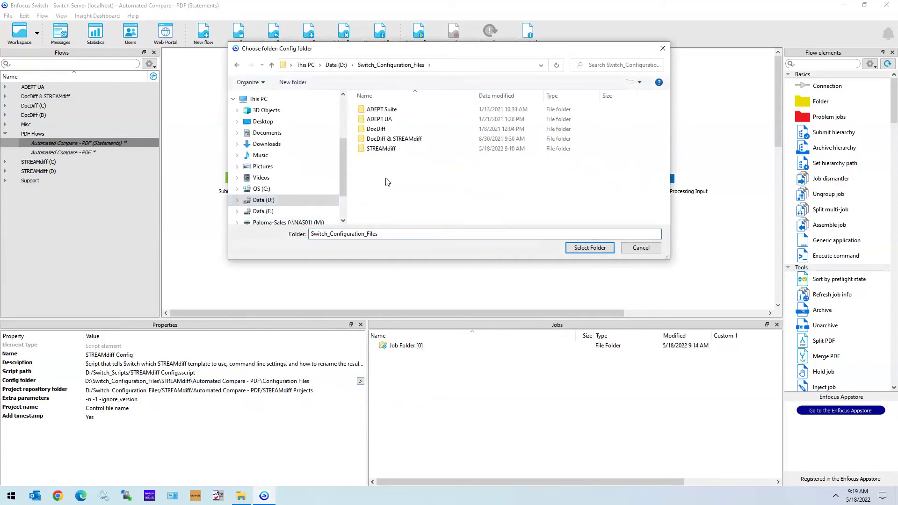
double_click(385, 149)
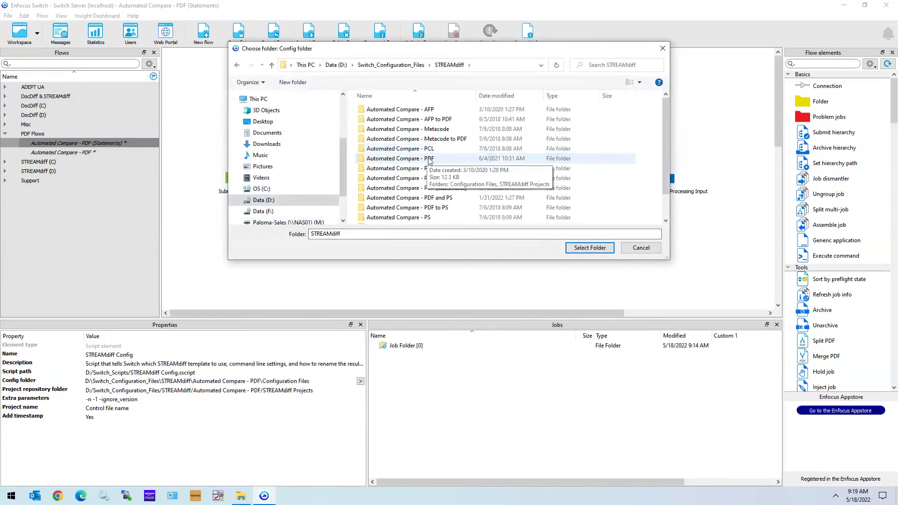
left_click(434, 188)
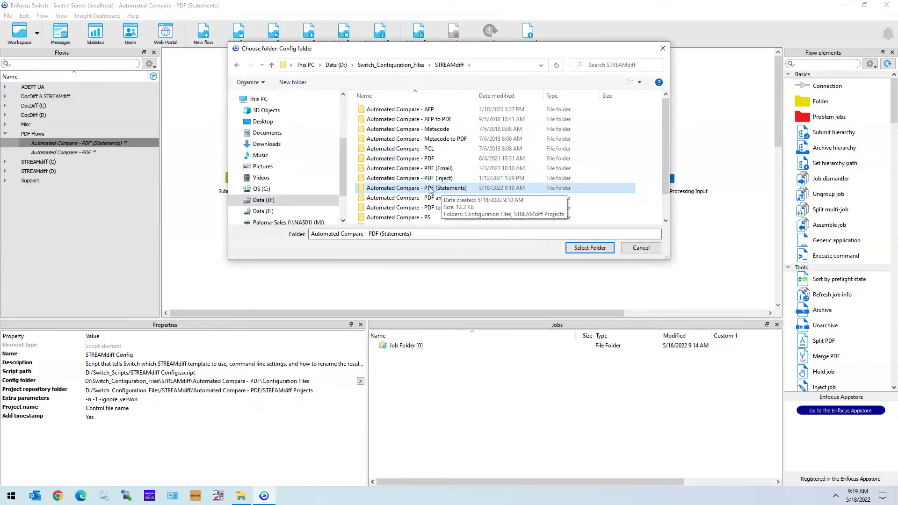
double_click(430, 189)
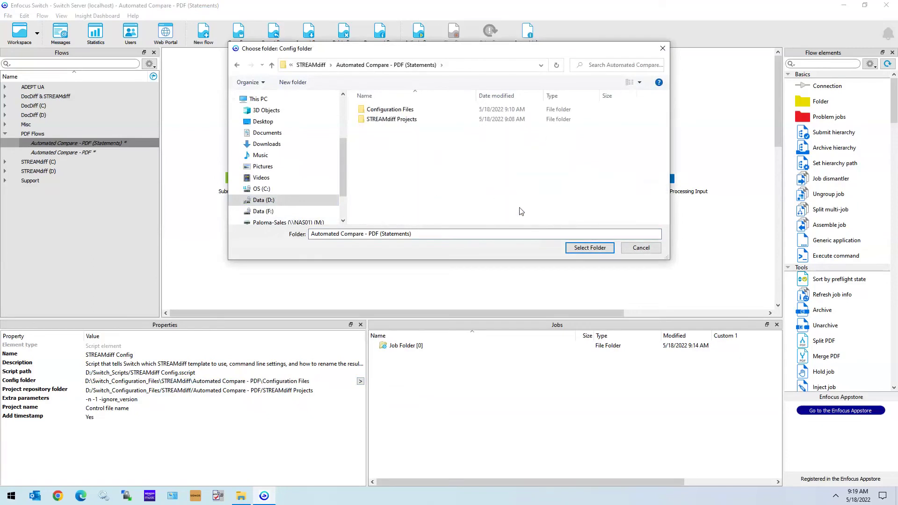
double_click(388, 112)
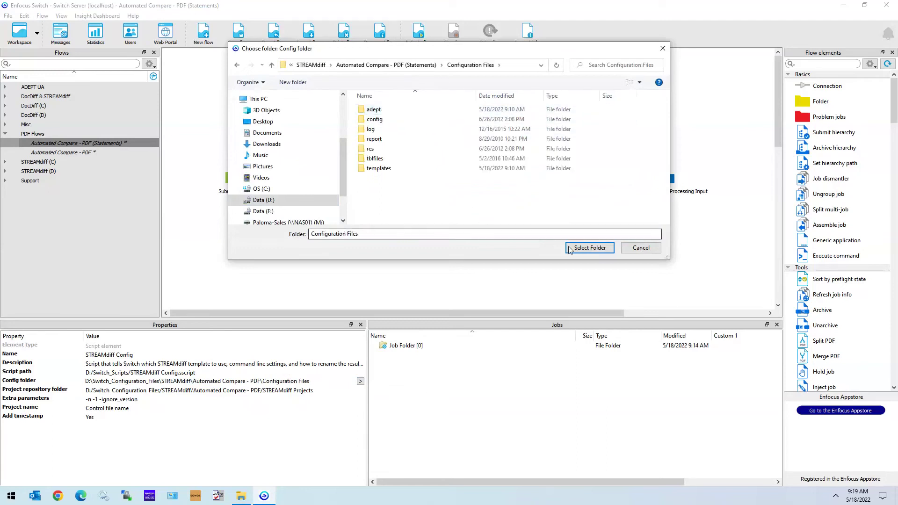
left_click(587, 248)
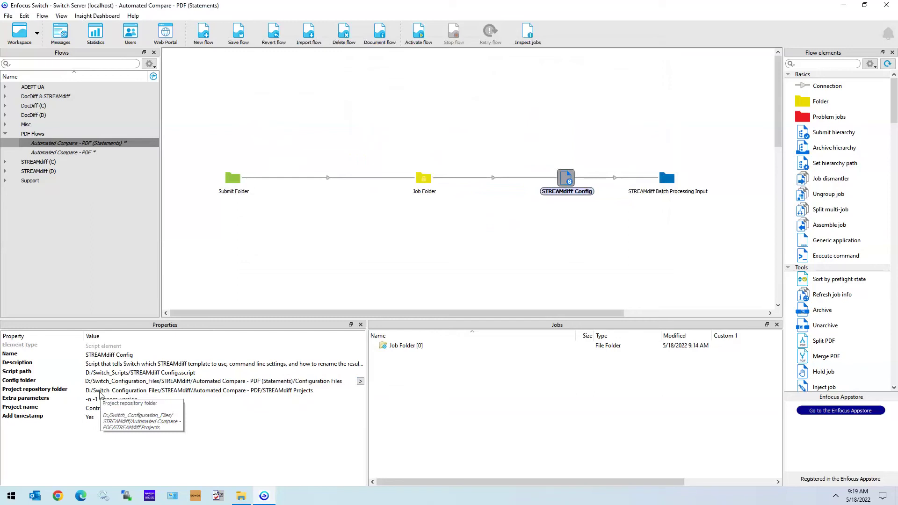
Set STREAMdiff Config's project repository folder to D:/Switch_Configuration_Files/STREAMdiff/Automated Compare - PDF (Statements)/STREAMdiff Projects.
left_click(295, 391)
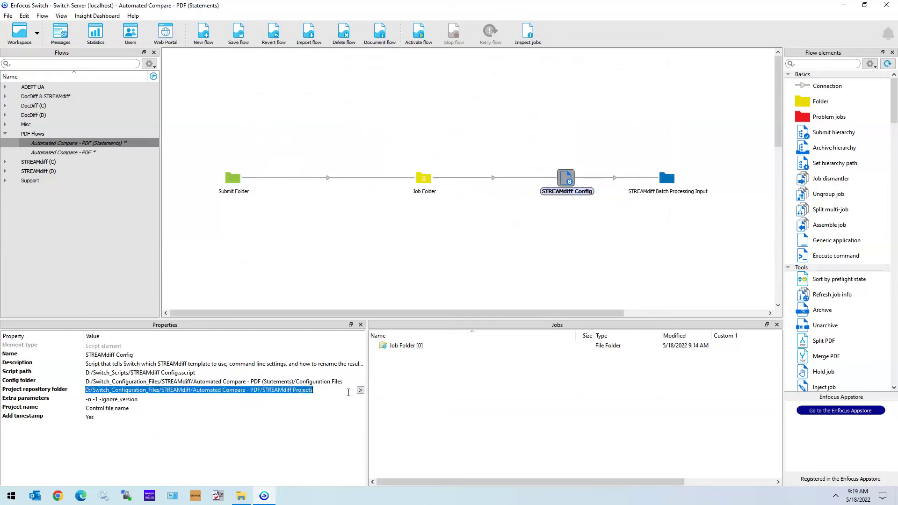
left_click(360, 390)
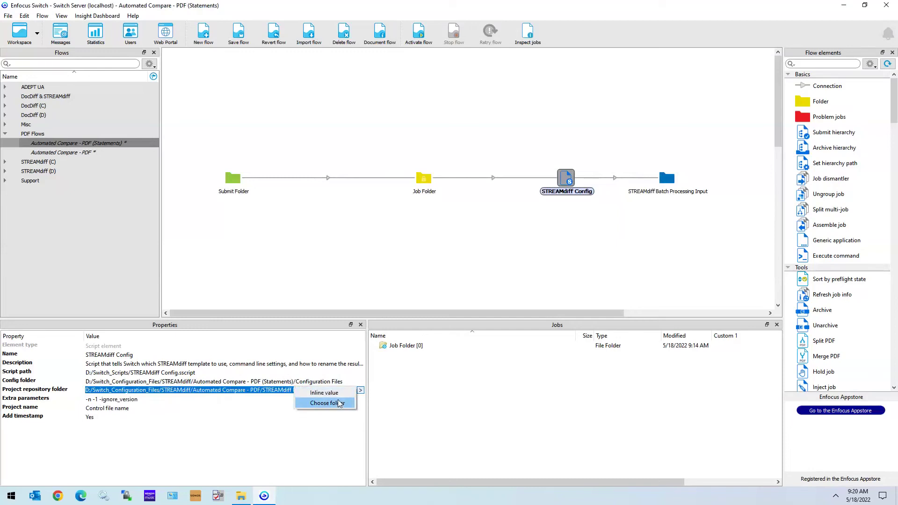
left_click(327, 403)
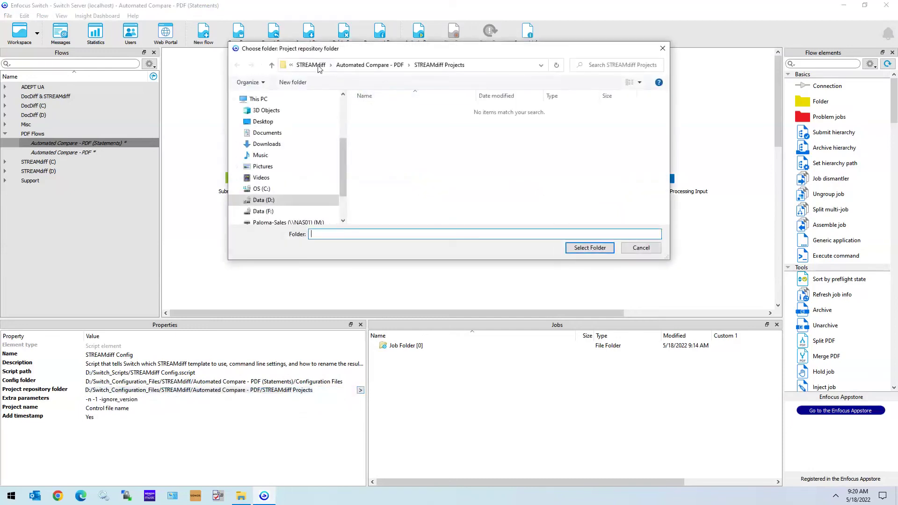
left_click(319, 65)
left_click(279, 200)
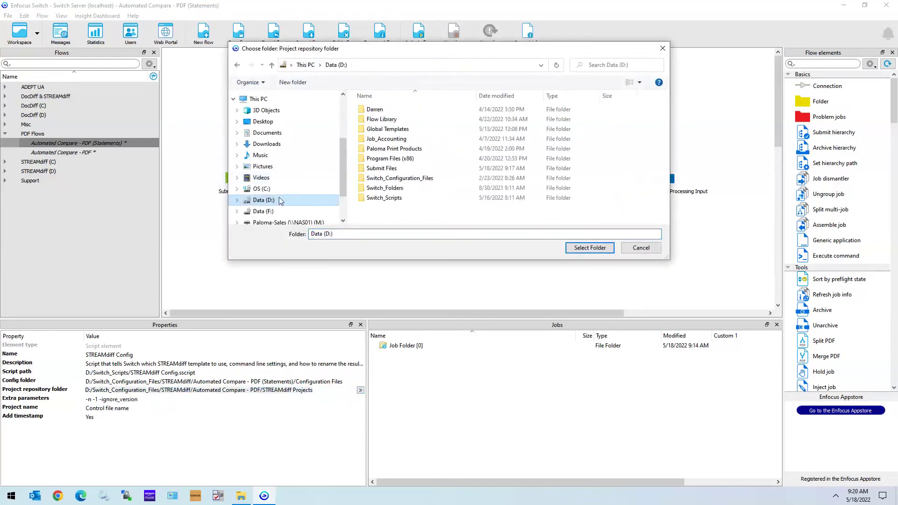
left_click(394, 179)
double_click(407, 179)
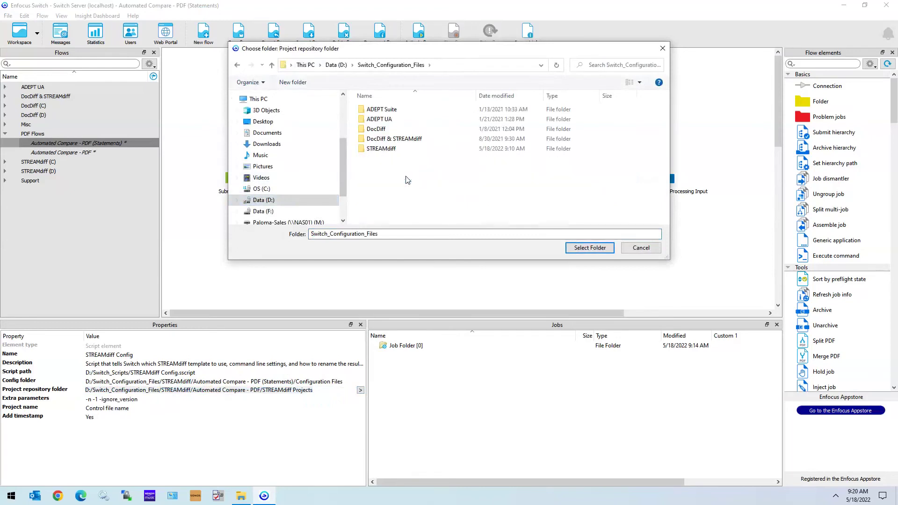
double_click(389, 149)
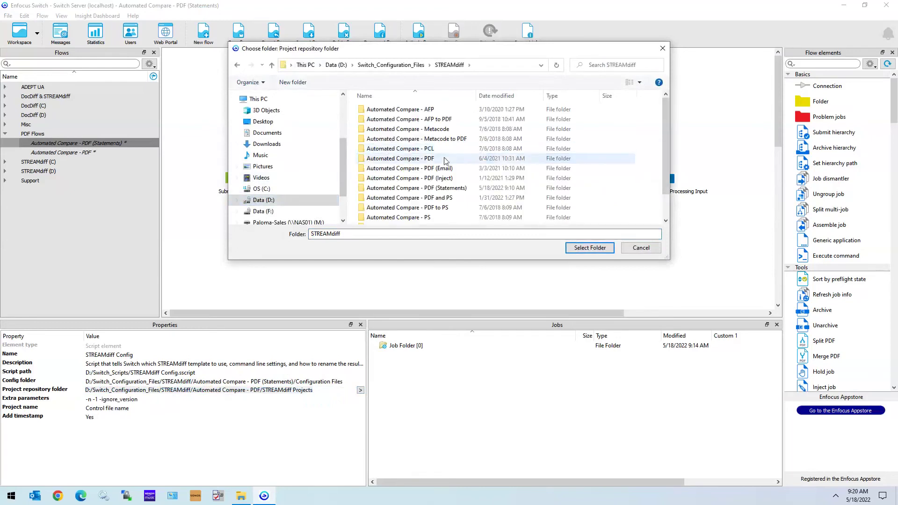
left_click(443, 189)
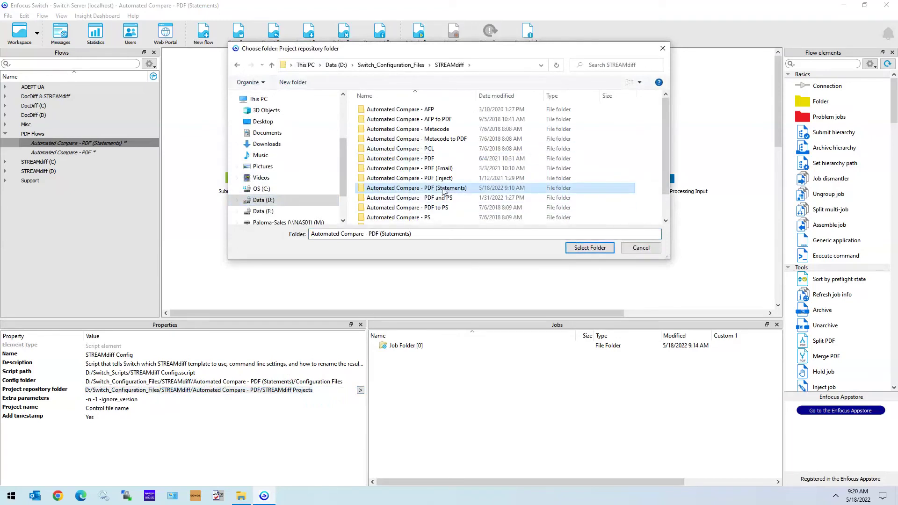
double_click(444, 189)
left_click(387, 120)
double_click(387, 120)
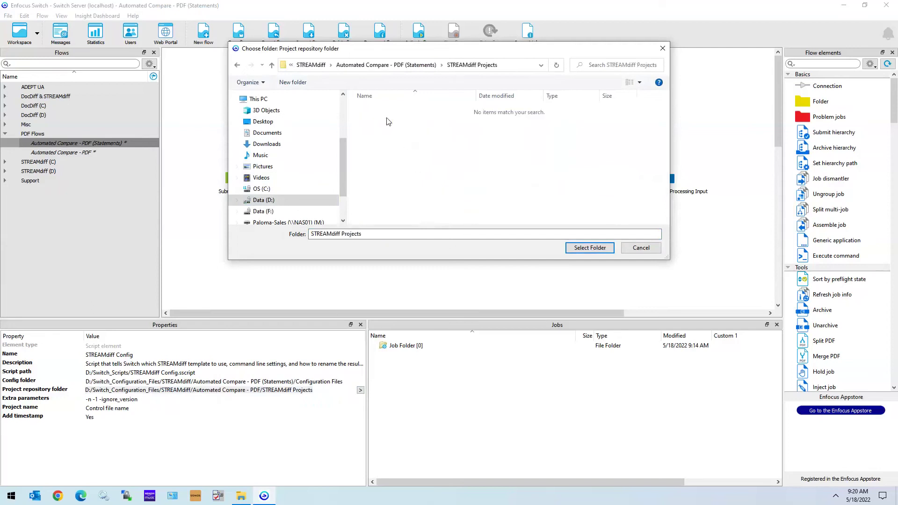
left_click(584, 248)
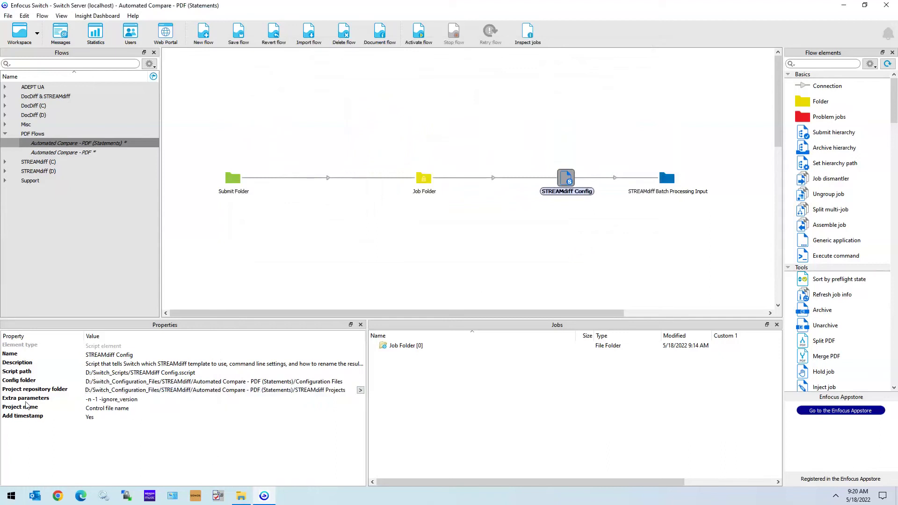
Change the -n value in STREAMdiff Config's extra parameters to 100.
mouse_move(21, 405)
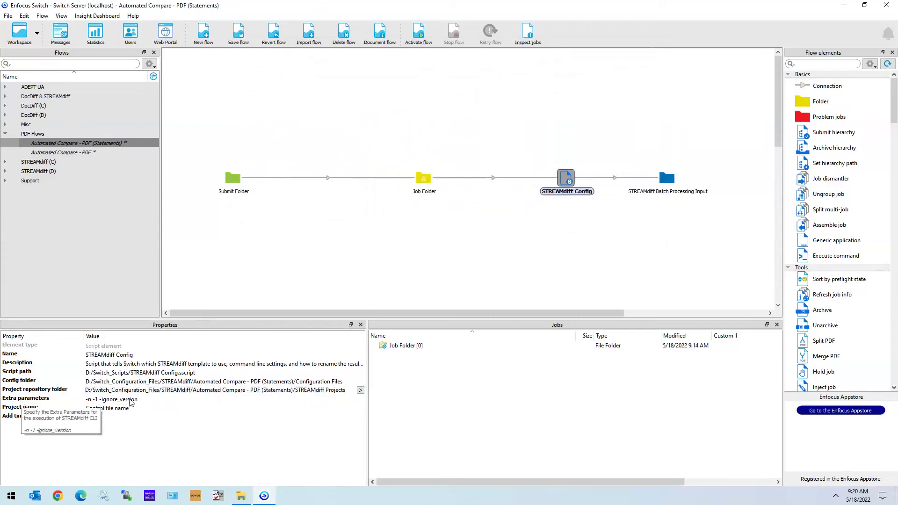
left_click(106, 398)
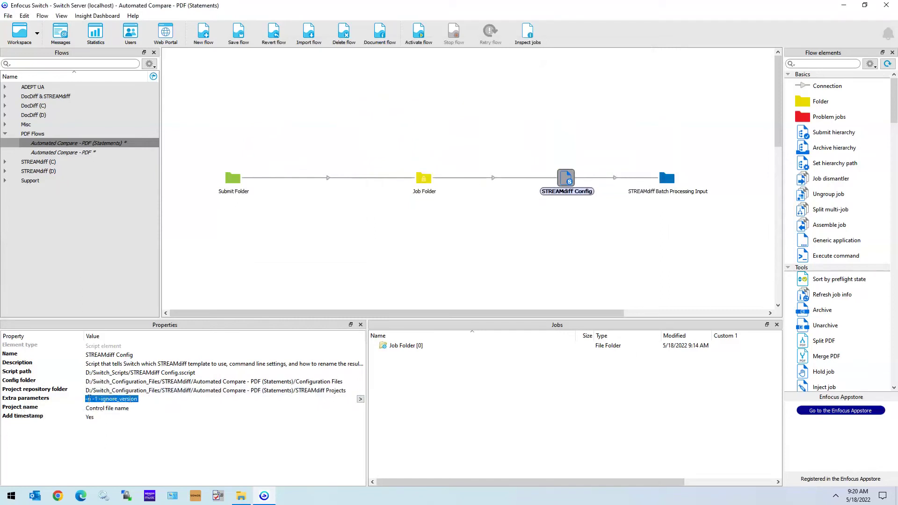
left_click_drag(93, 399, 99, 398)
left_click(98, 398)
left_click_drag(92, 399, 99, 399)
type("100")
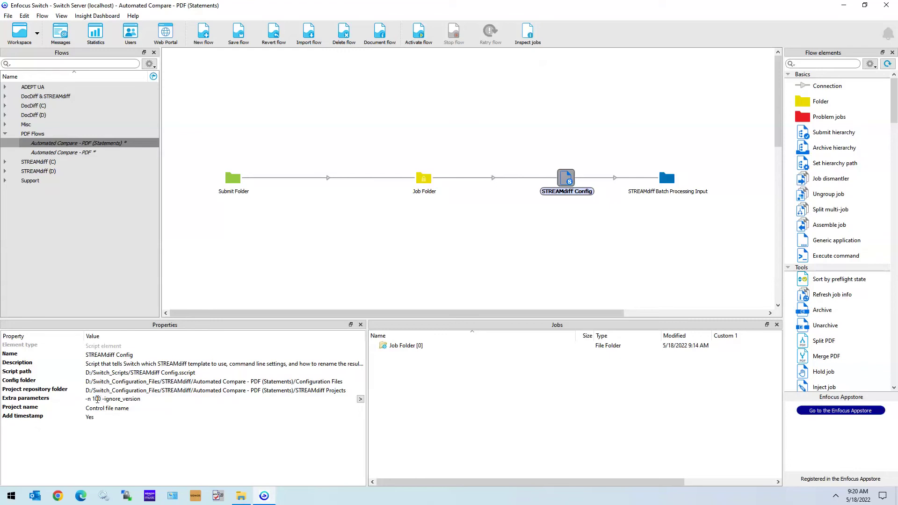
Restore the -n value in STREAMdiff Config's extra parameters to -1.
double_click(97, 400)
key("BackSpace")
type("-")
type("-")
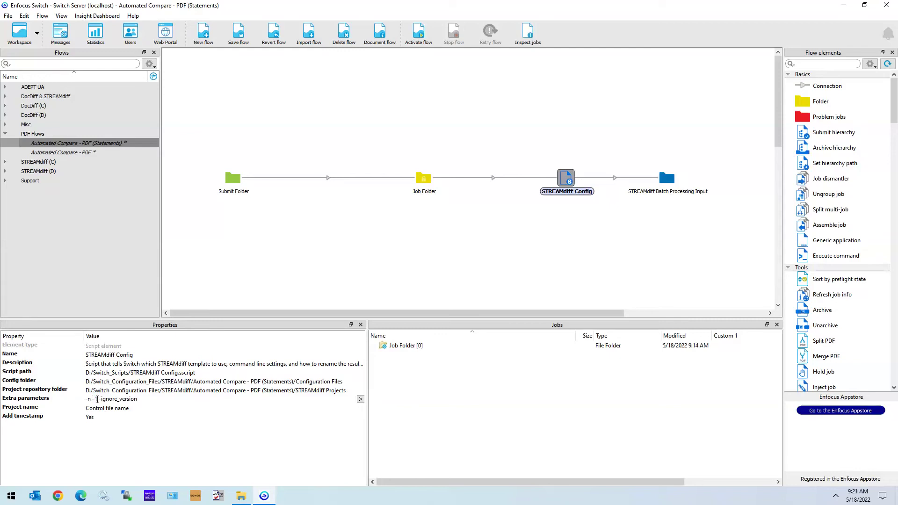
Choose Control file name as STREAMdiff Config's project name and check its Add timestamp setting.
left_click(122, 410)
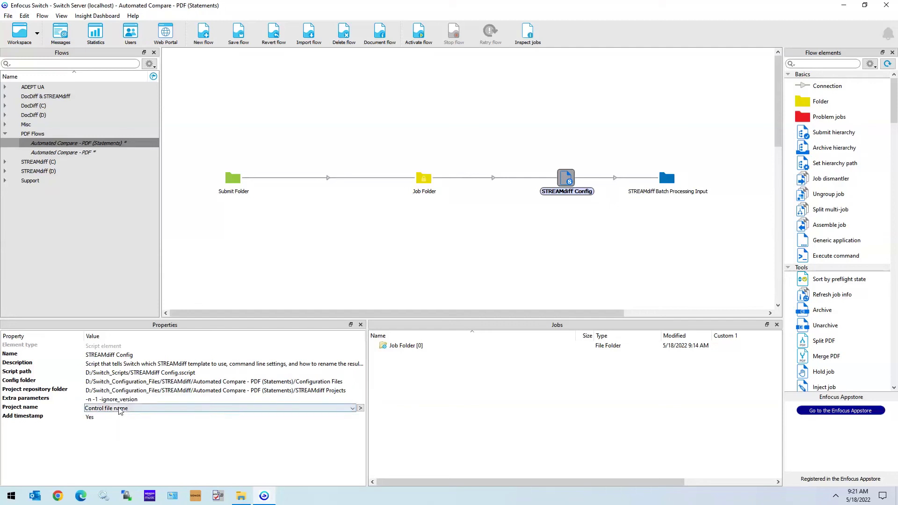
left_click(126, 411)
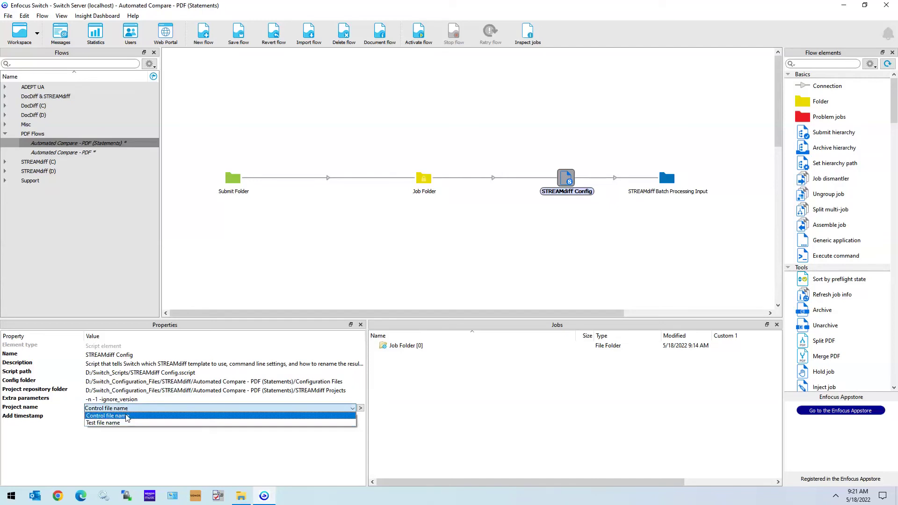
left_click(127, 416)
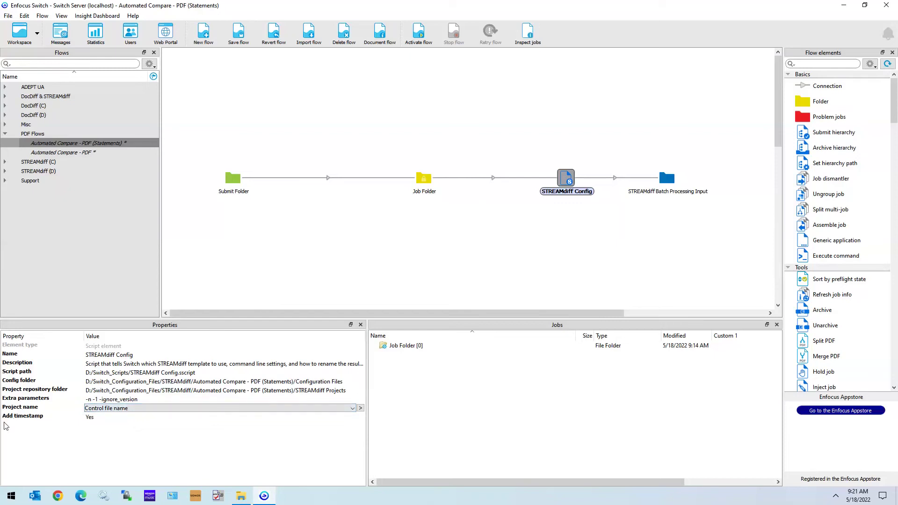
mouse_move(27, 420)
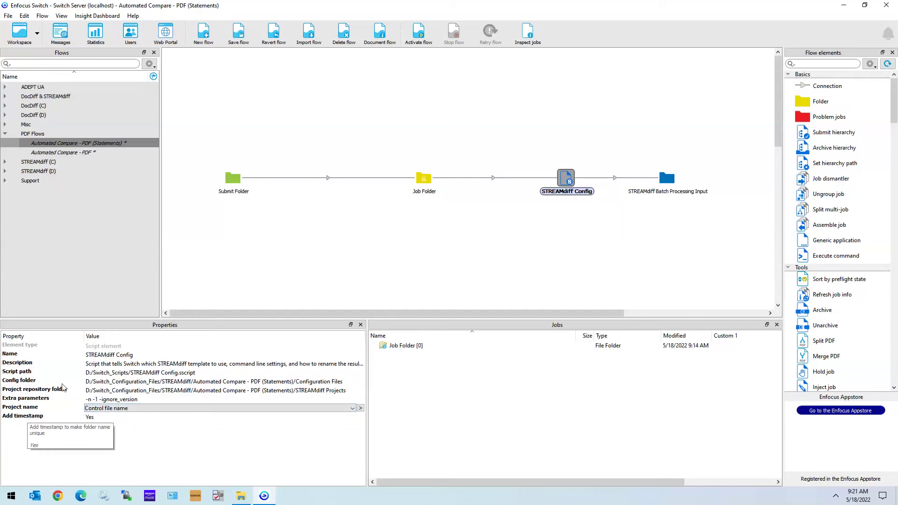
left_click(107, 418)
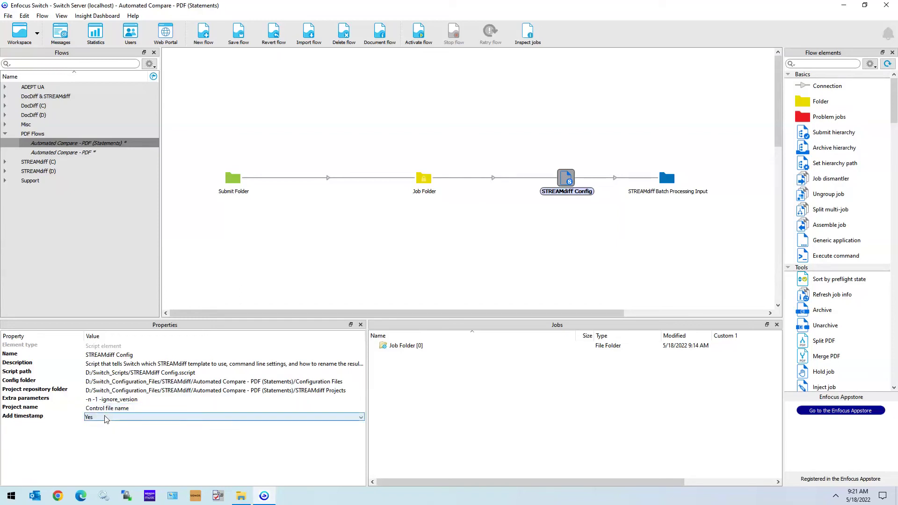
left_click(562, 290)
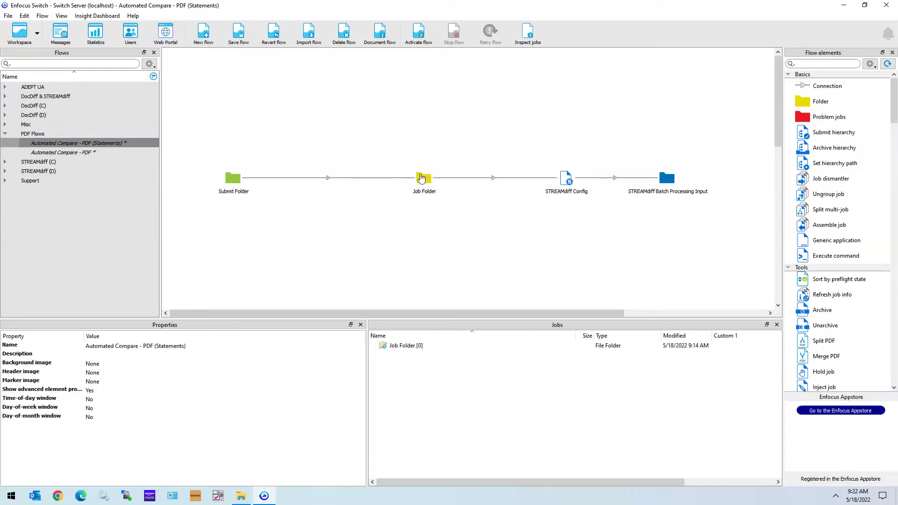
Review the descriptions of the Job Folder and STREAMdiff Config elements in the flow.
mouse_move(423, 176)
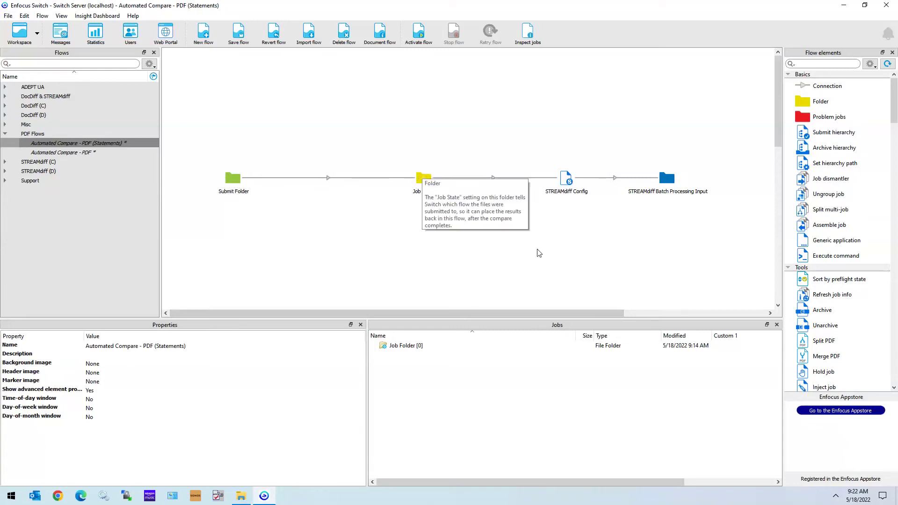
mouse_move(571, 188)
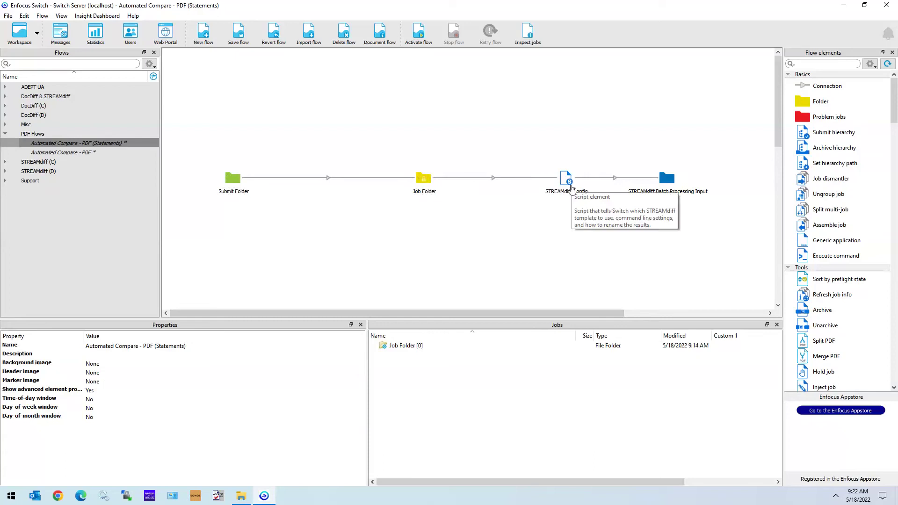
left_click(672, 182)
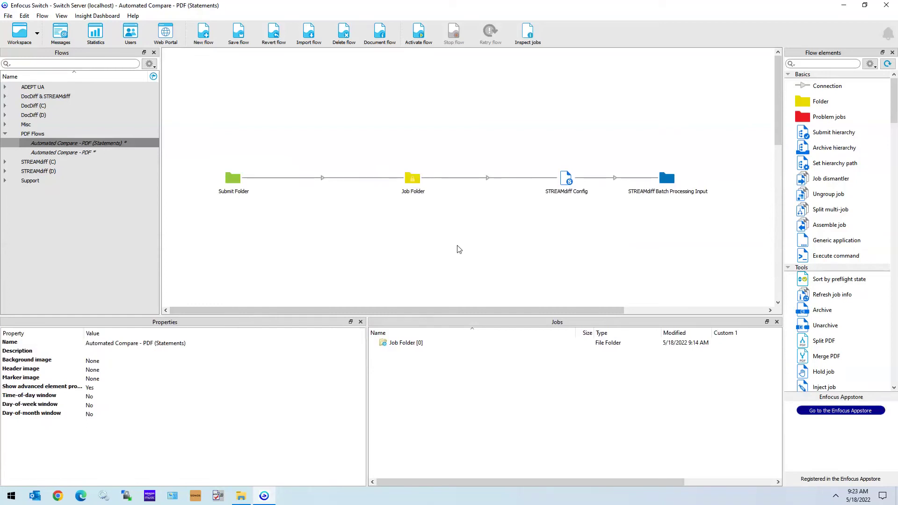
Set the Automated Compare - PDF Output folder's path to Automated Compare - PDF (Statements) Output inside STREAMdiff's Automated Compare Output Folders.
scroll(453, 233, "down", 5)
scroll(451, 191, "down", 2)
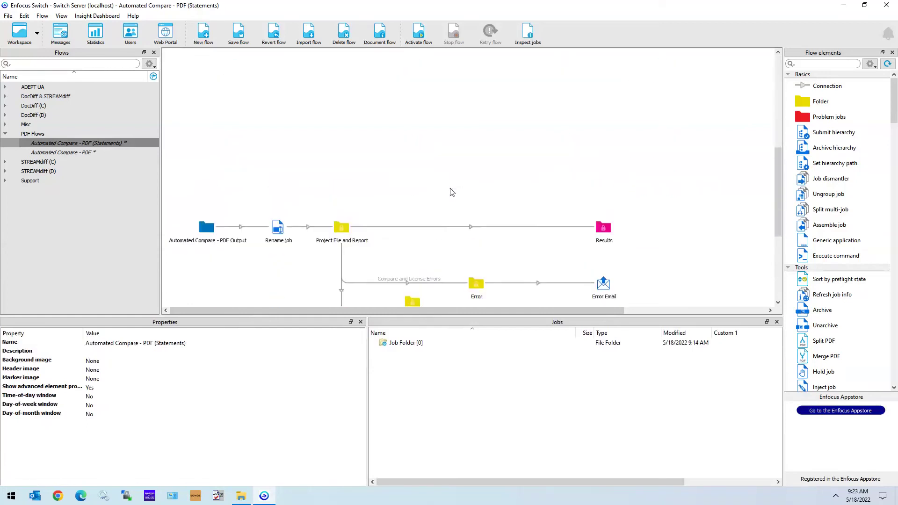
scroll(452, 193, "down", 4)
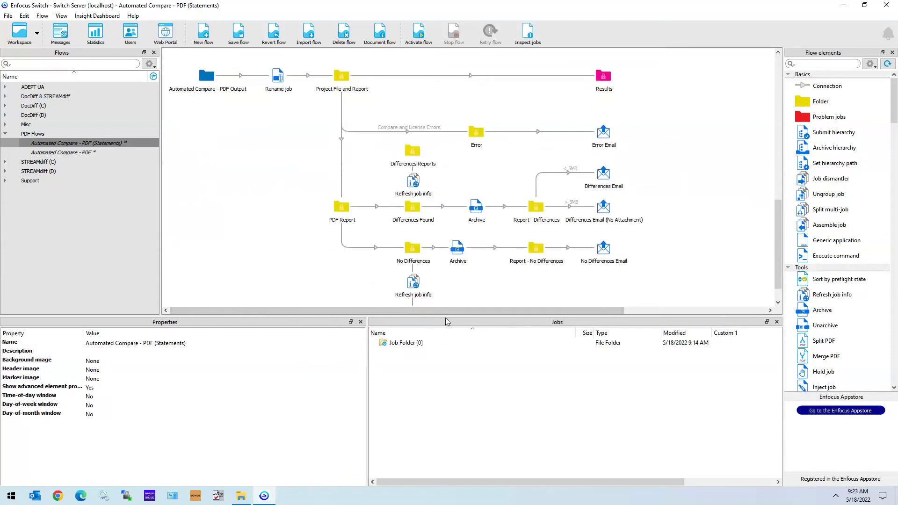
left_click_drag(447, 322, 447, 398)
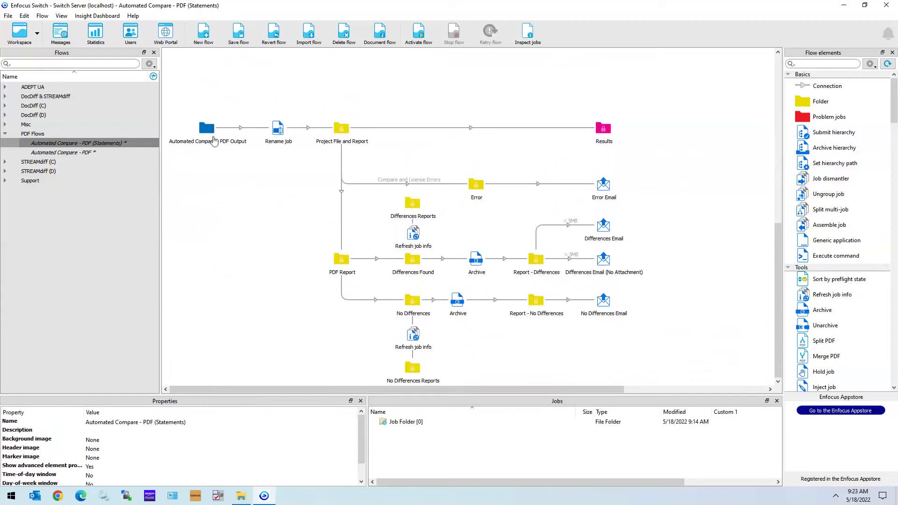
left_click(213, 141)
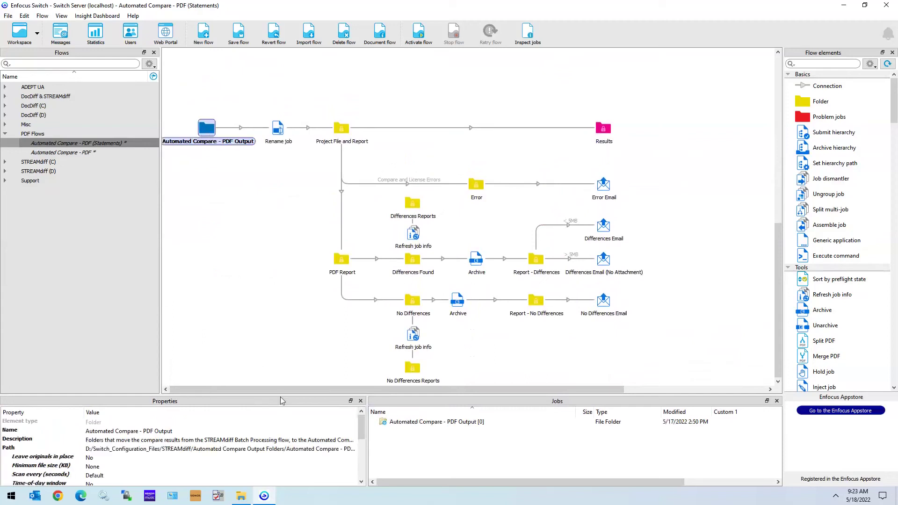
left_click_drag(280, 394, 277, 324)
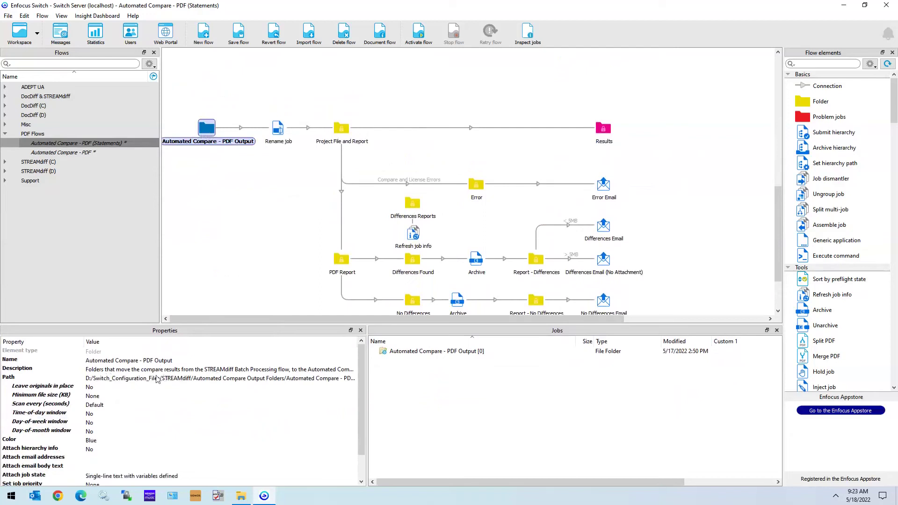
left_click(211, 379)
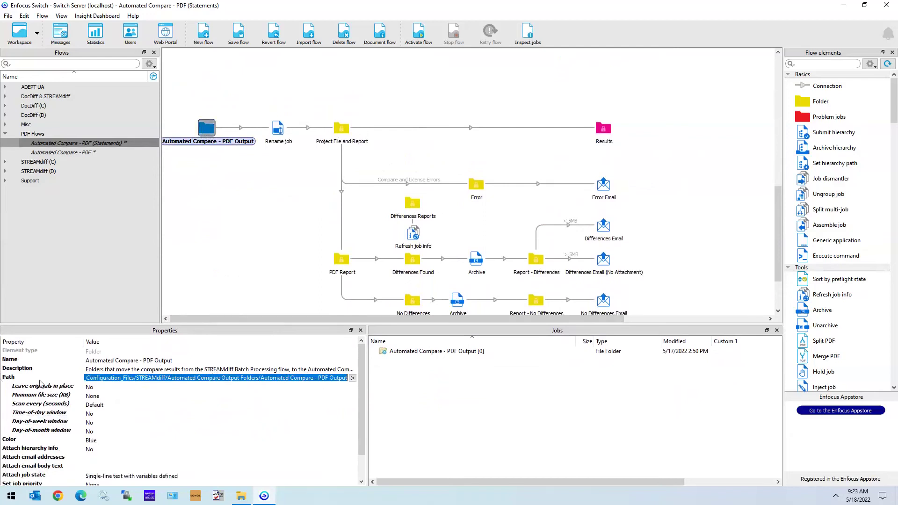
left_click(351, 378)
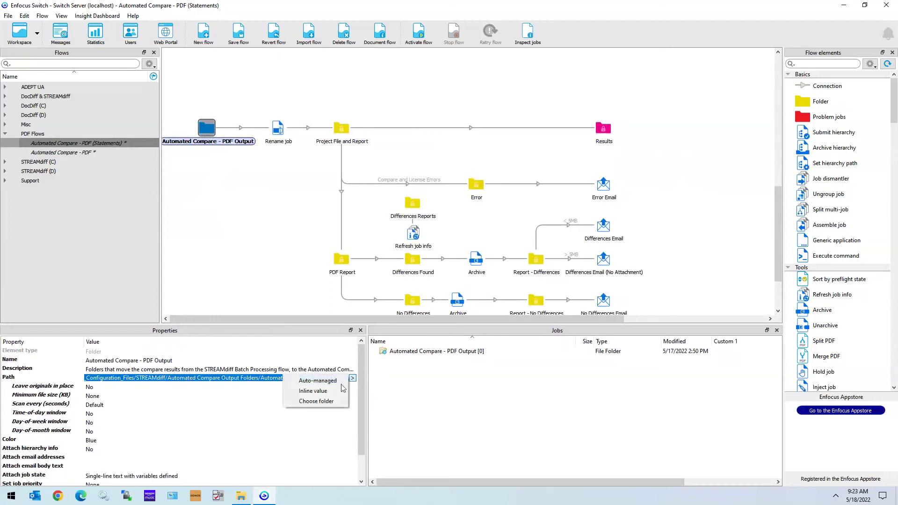
left_click(318, 401)
left_click(334, 66)
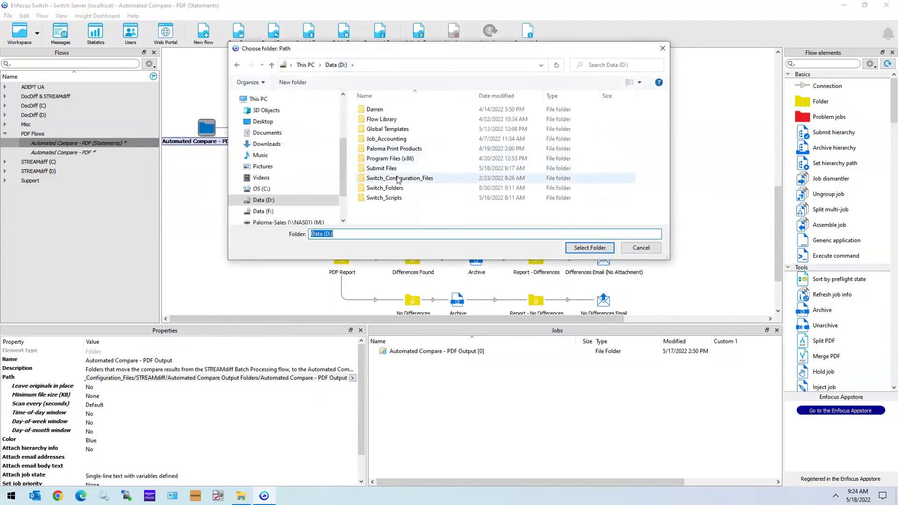
double_click(393, 180)
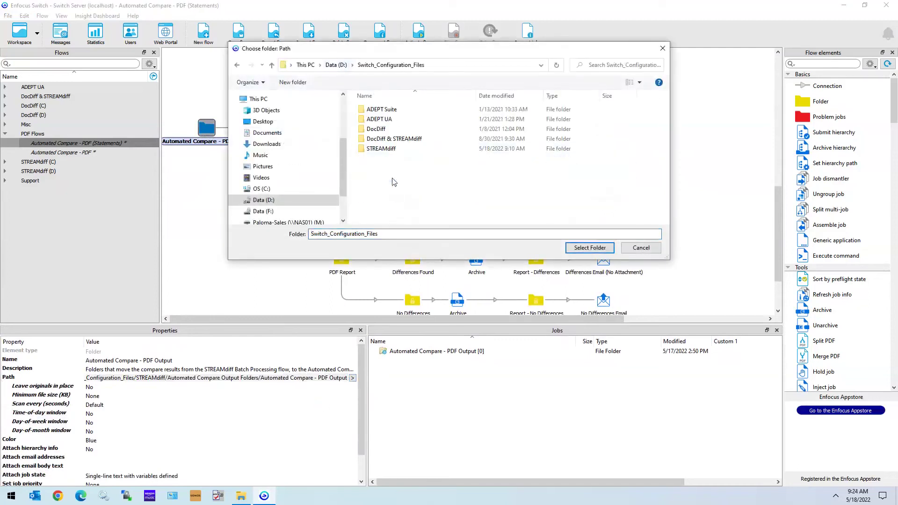
double_click(382, 149)
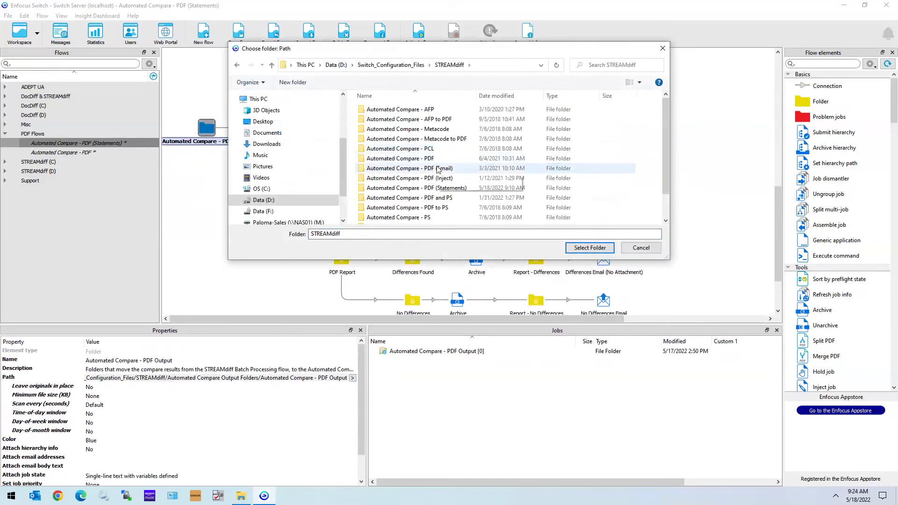
scroll(437, 171, "down", 1)
double_click(392, 211)
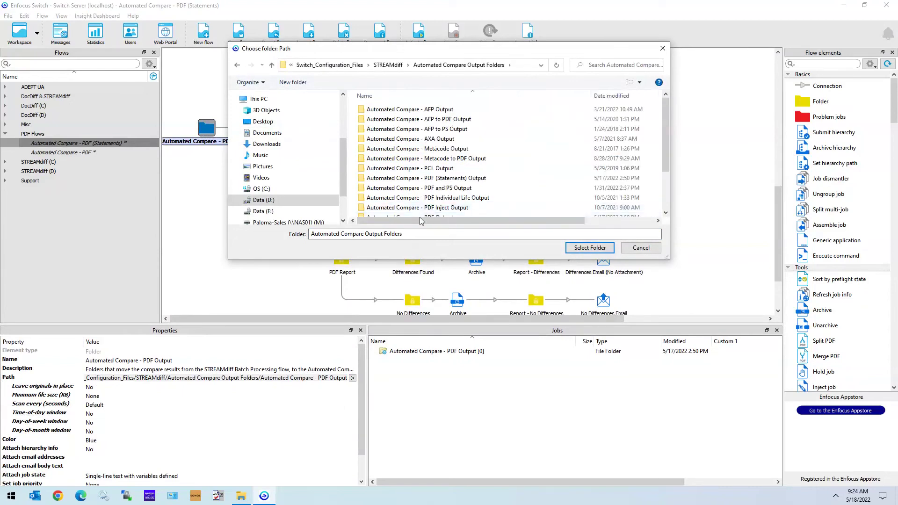
left_click(423, 178)
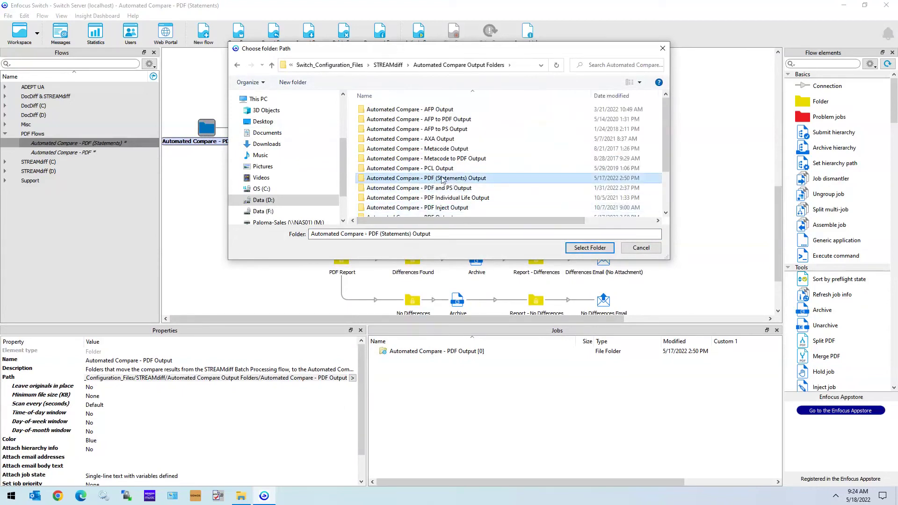
double_click(473, 180)
left_click(590, 249)
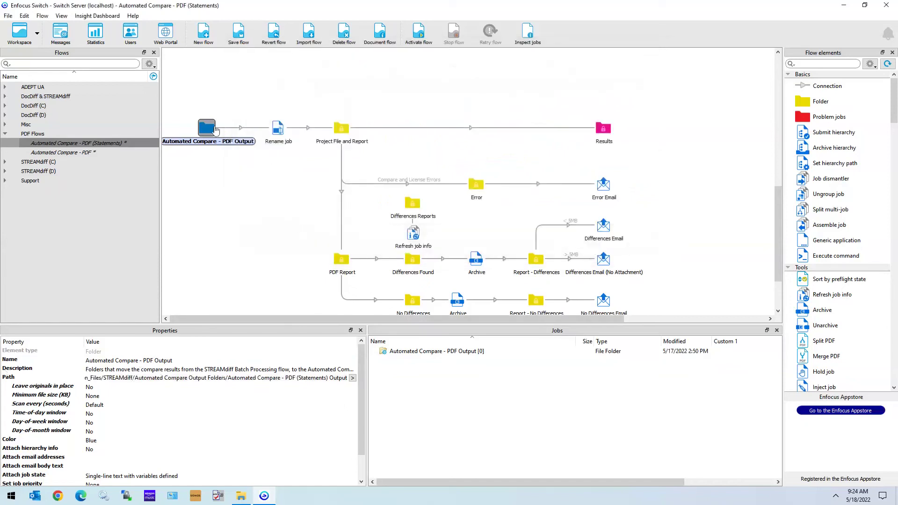
Rename the Automated Compare - PDF Output folder element as Automated Compare - PDF (Statements) Output.
left_click(162, 362)
type("(")
type("Statements")
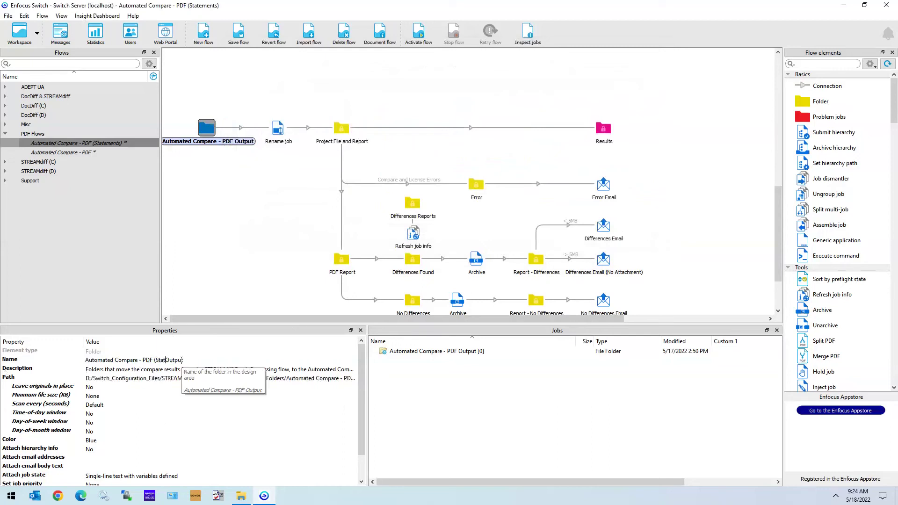
type(")")
key("Return")
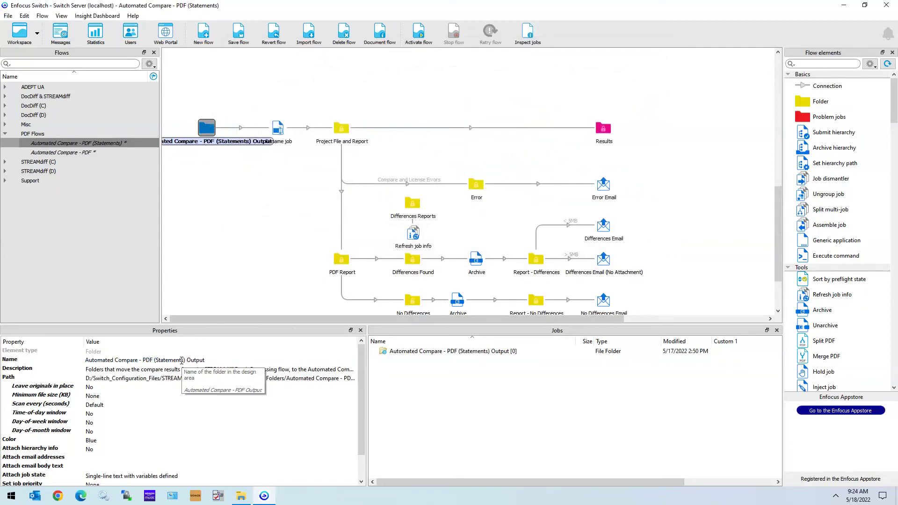
left_click(197, 280)
Delete the error, PDF report, differences and no-differences branches below the Project File and Report to Results line, including their email elements.
scroll(665, 167, "down", 1)
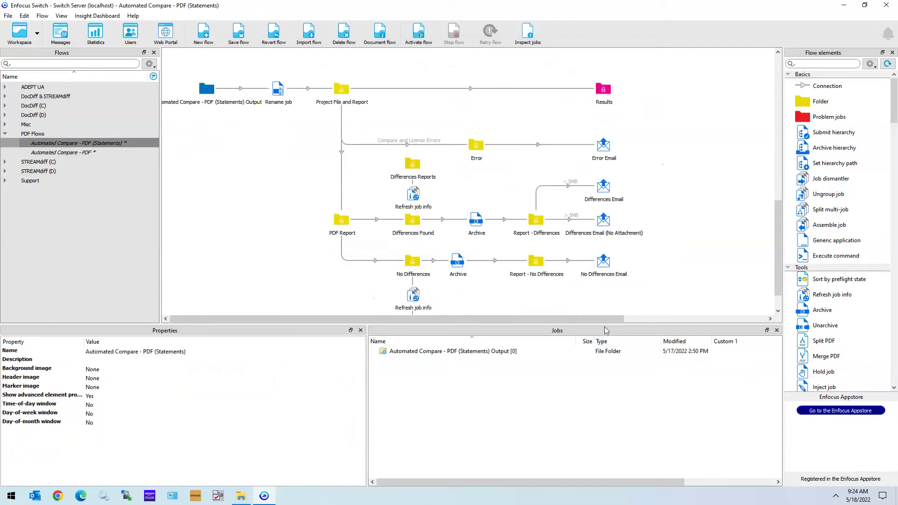
left_click_drag(608, 325, 613, 364)
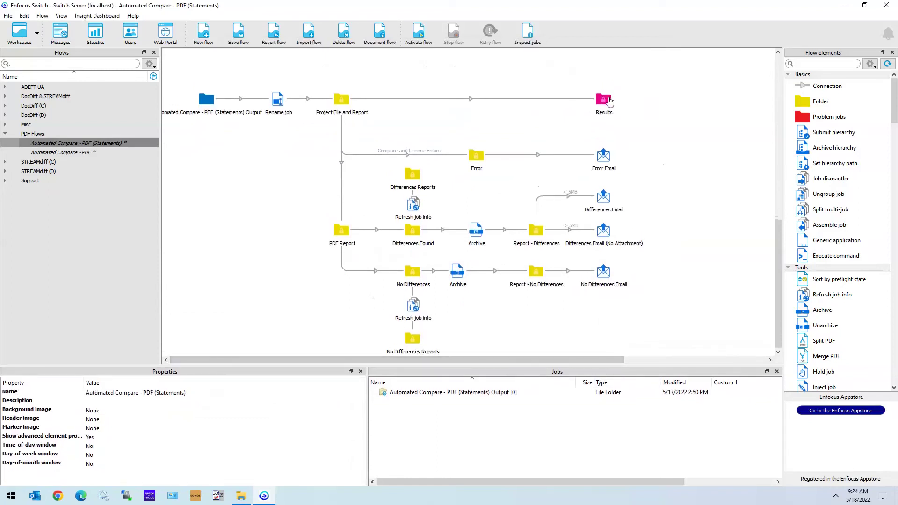
left_click(604, 100)
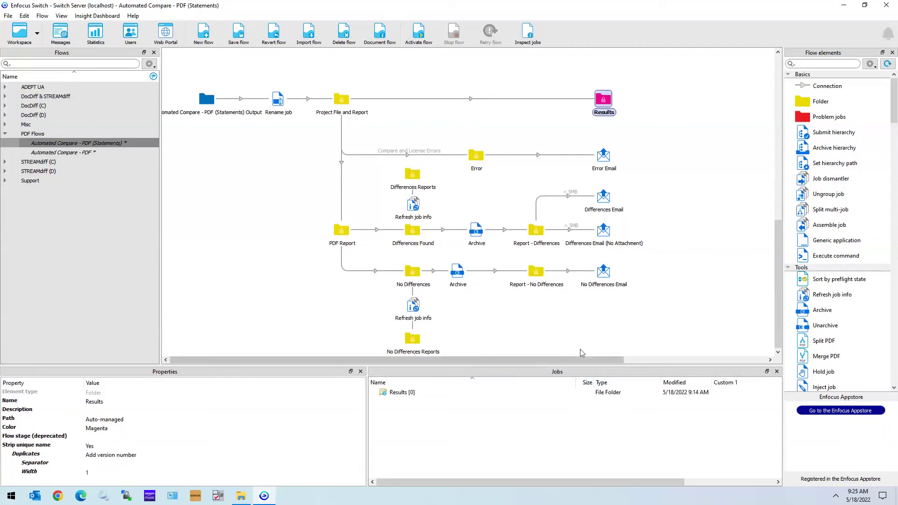
left_click_drag(647, 153, 339, 347)
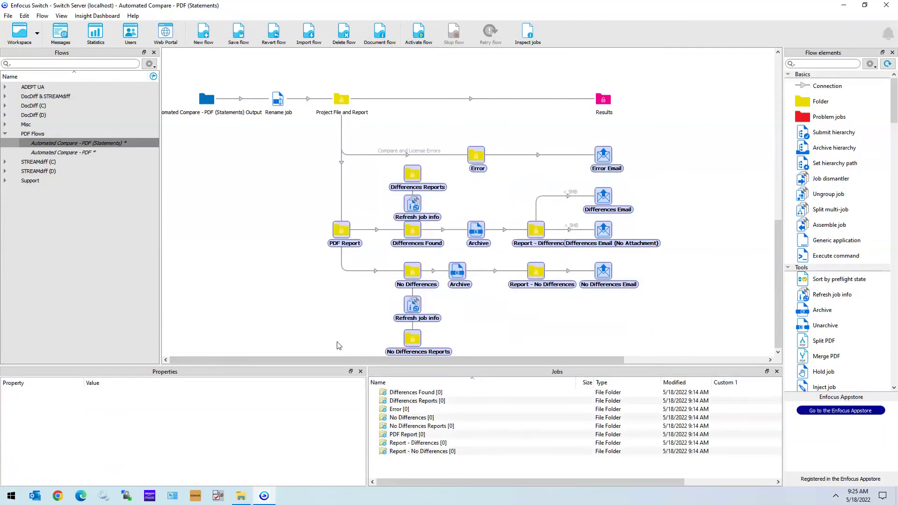
key("Delete")
Move the remaining output elements up the canvas and space Rename job and Project File and Report evenly between the output folder and Results.
left_click_drag(644, 295, 196, 372)
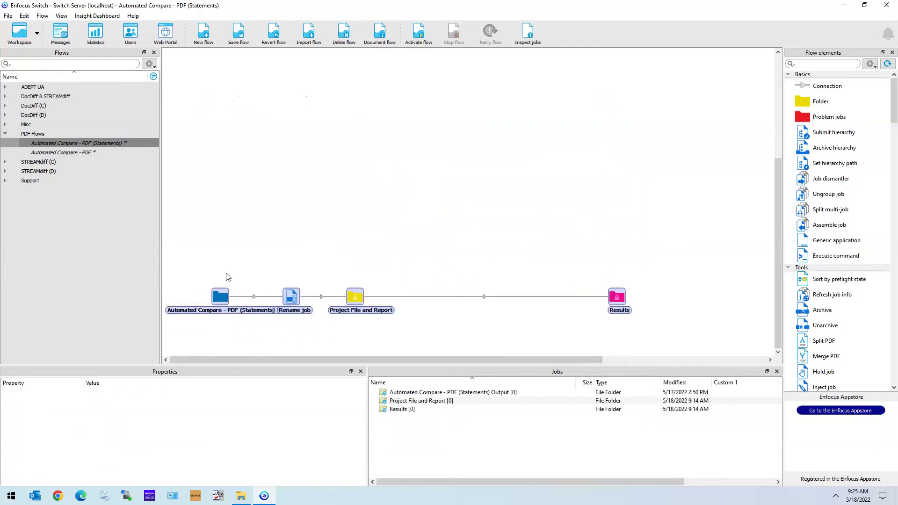
left_click(289, 256)
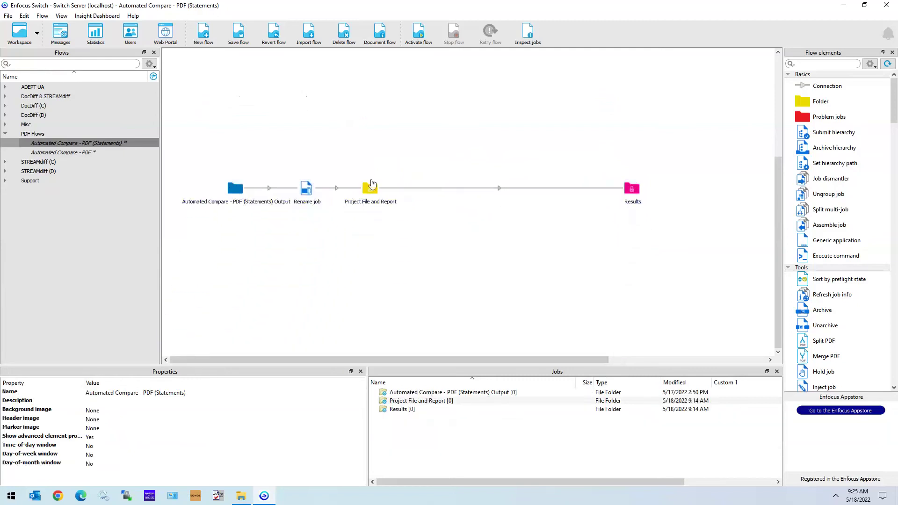
left_click_drag(372, 186, 473, 187)
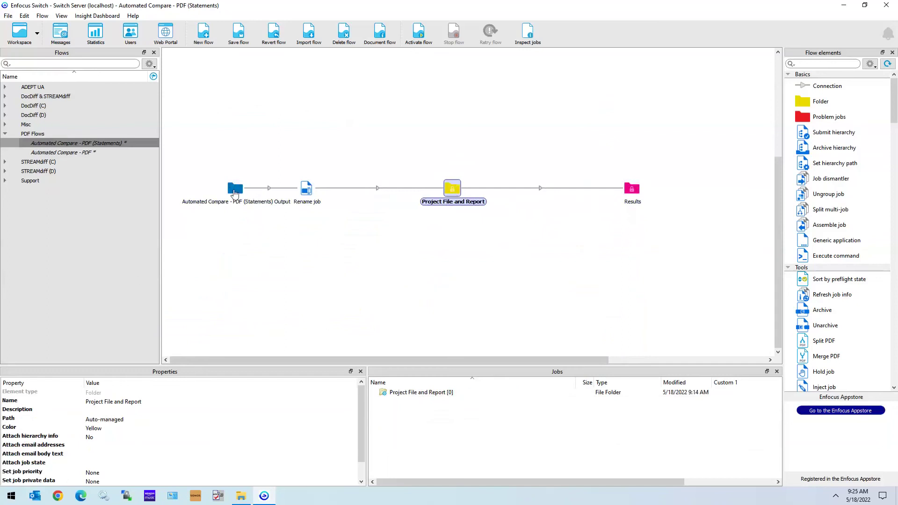
left_click_drag(235, 193, 227, 191)
left_click(273, 281)
left_click_drag(309, 207, 338, 207)
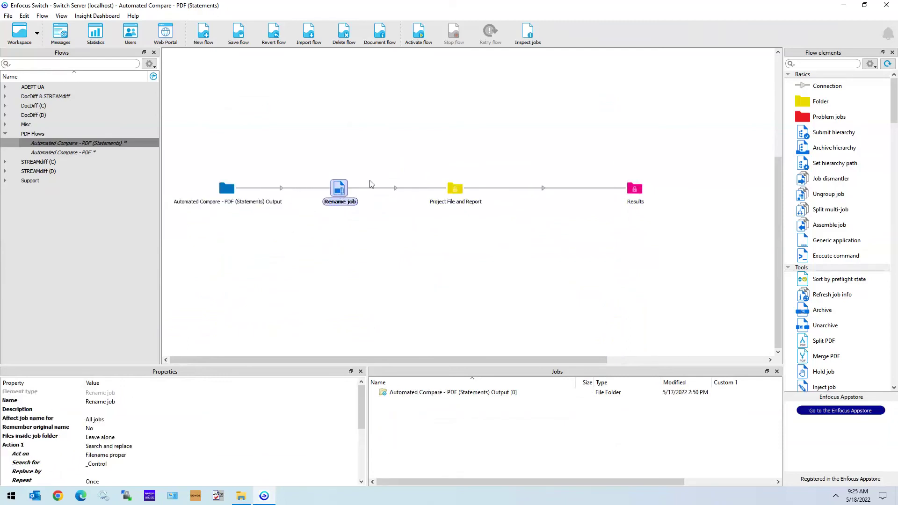
left_click(394, 283)
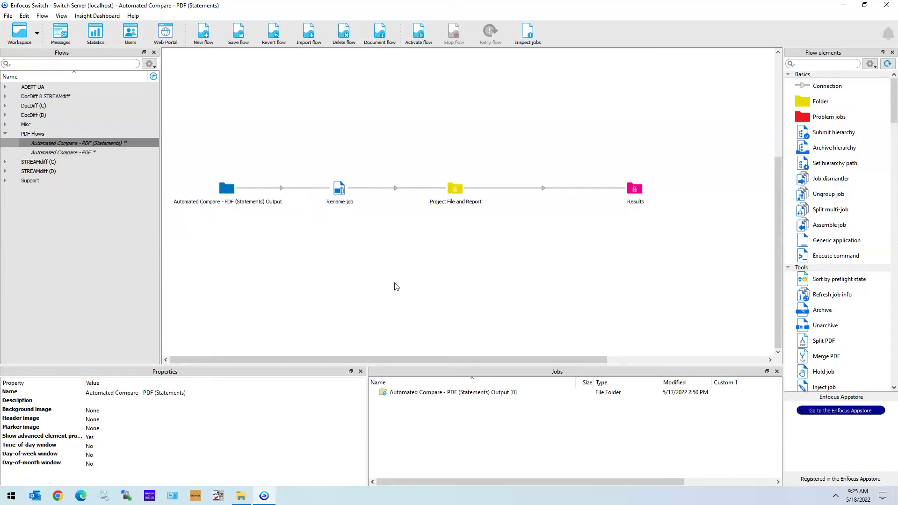
Create a folder named Results on the D: drive and set it as the path of the flow's Results folder.
left_click(451, 190)
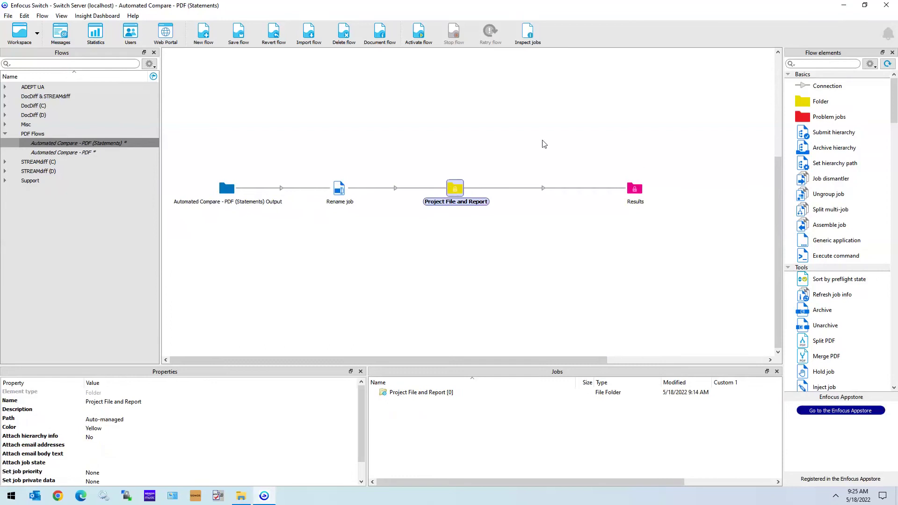
left_click(635, 190)
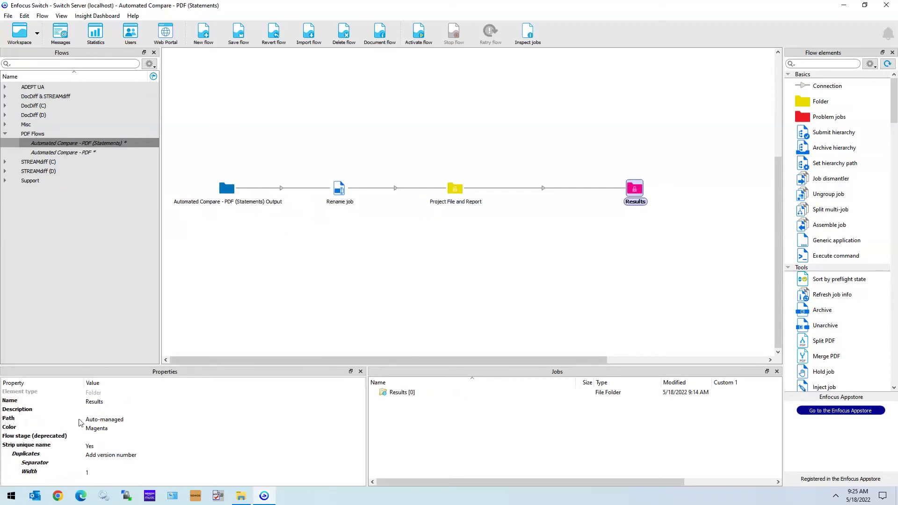
left_click(104, 421)
left_click(359, 420)
left_click(327, 445)
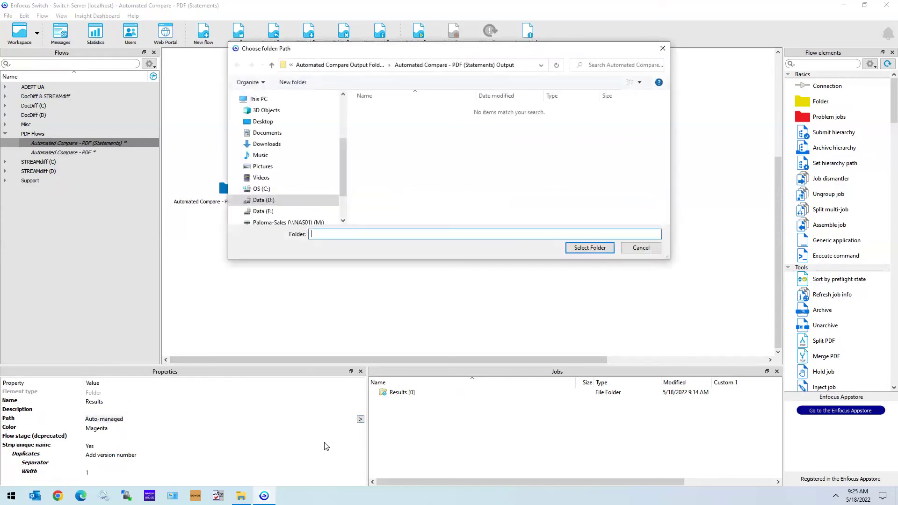
left_click(263, 200)
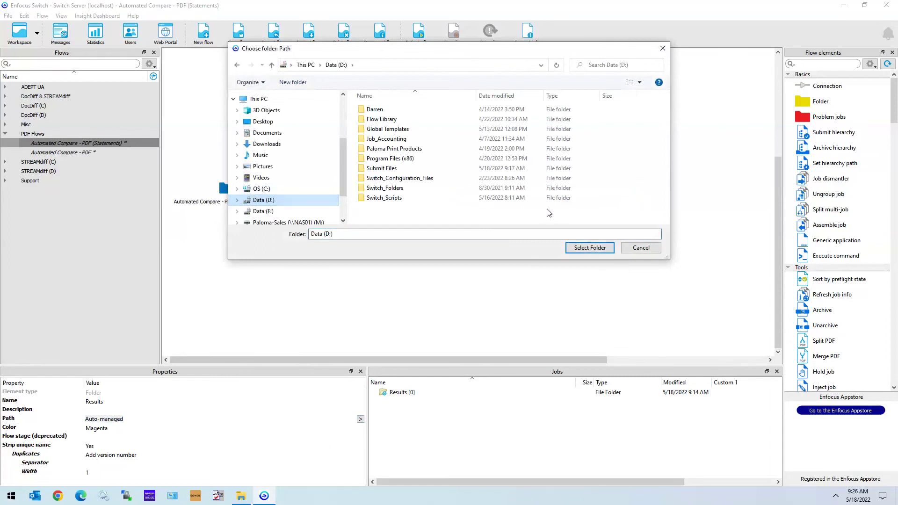
left_click(386, 171)
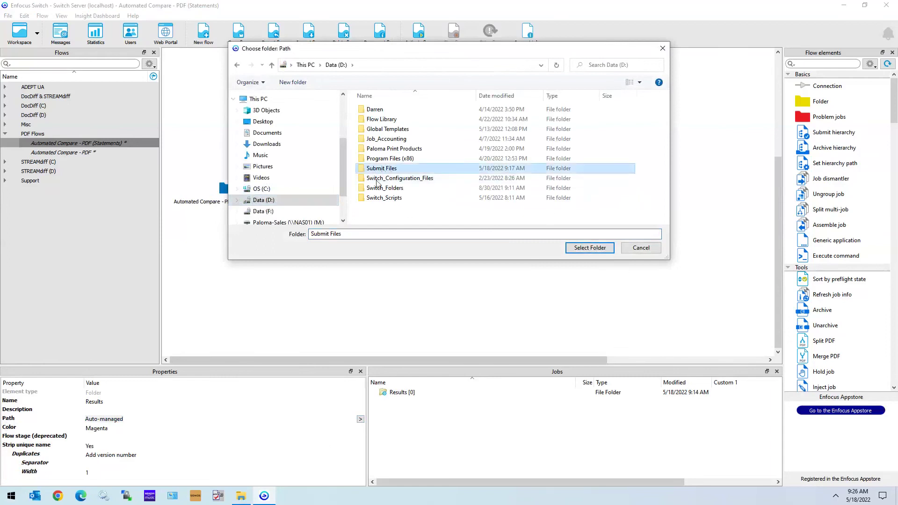
left_click(390, 212)
left_click(300, 83)
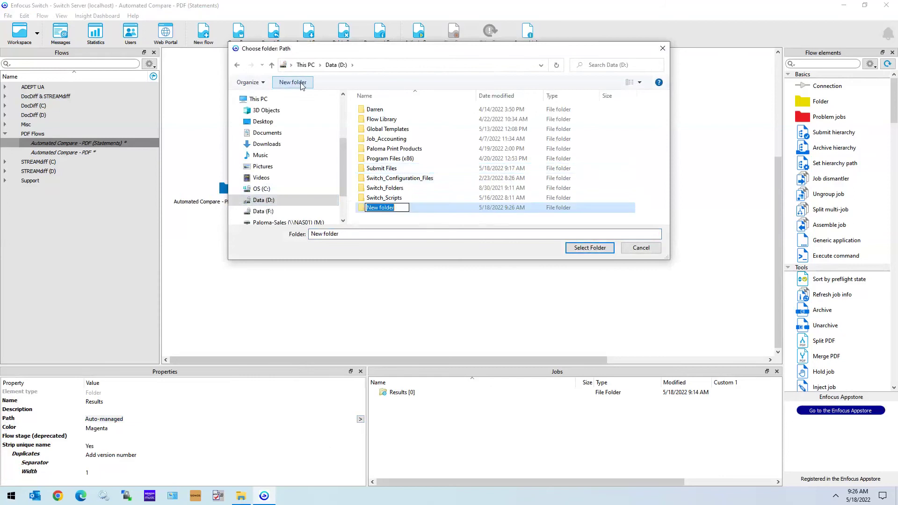
type("Results")
key("Return")
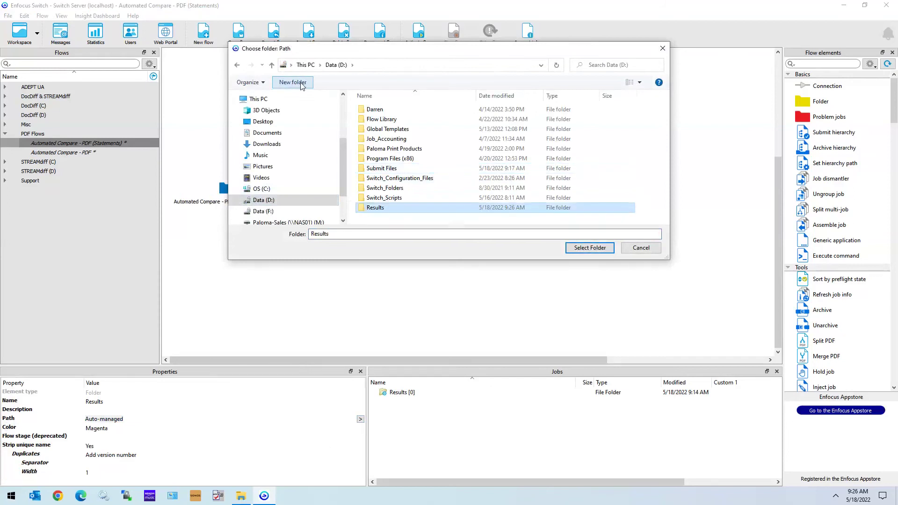
left_click(577, 248)
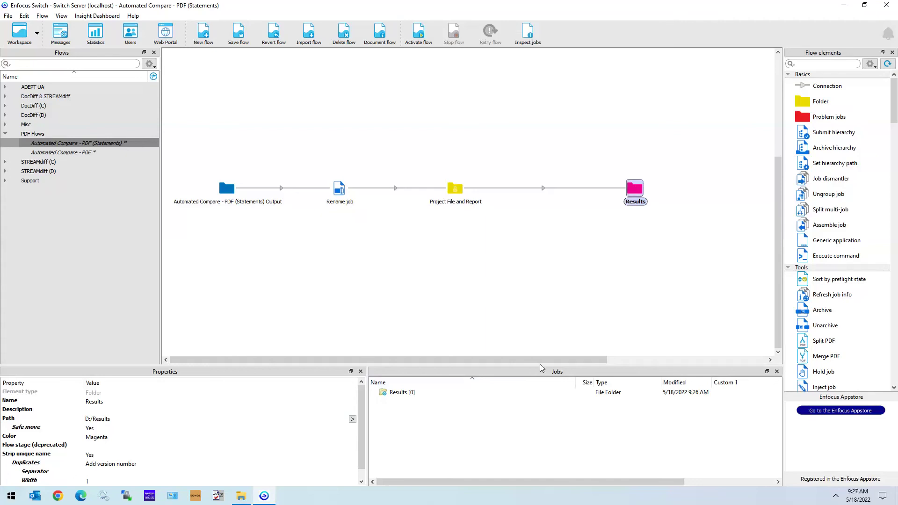
Set the templates folder's path to STREAMdiff/Automated Compare - PDF (Statements)/Configuration Files/templates within Switch_Configuration_Files.
left_click_drag(556, 360, 733, 364)
scroll(655, 234, "up", 5)
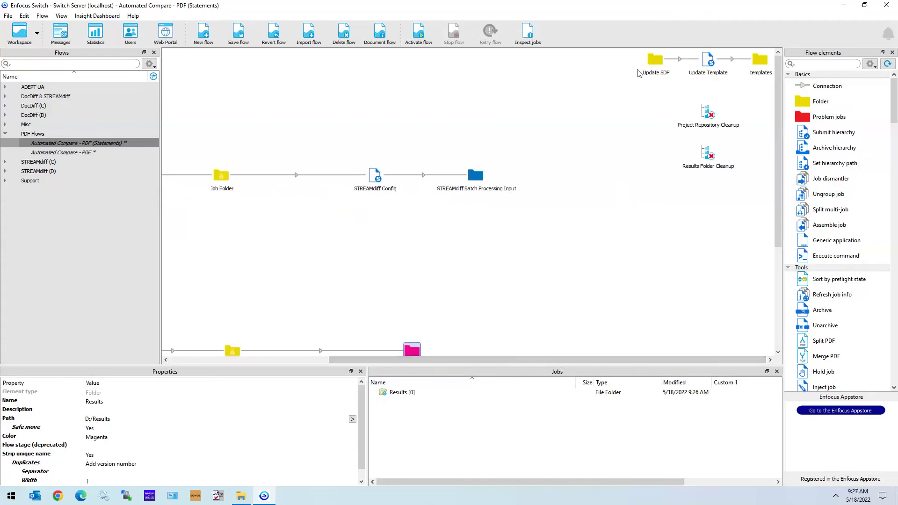
left_click_drag(622, 54, 764, 79)
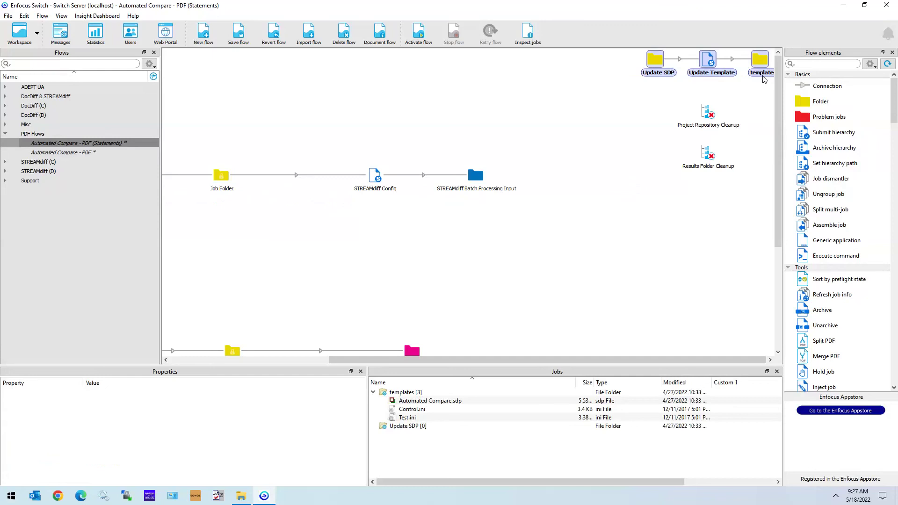
left_click(657, 106)
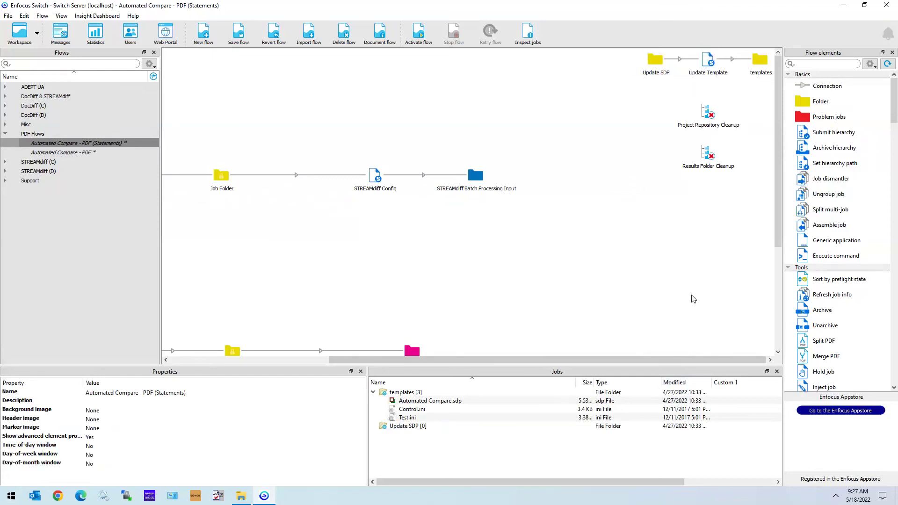
left_click(760, 62)
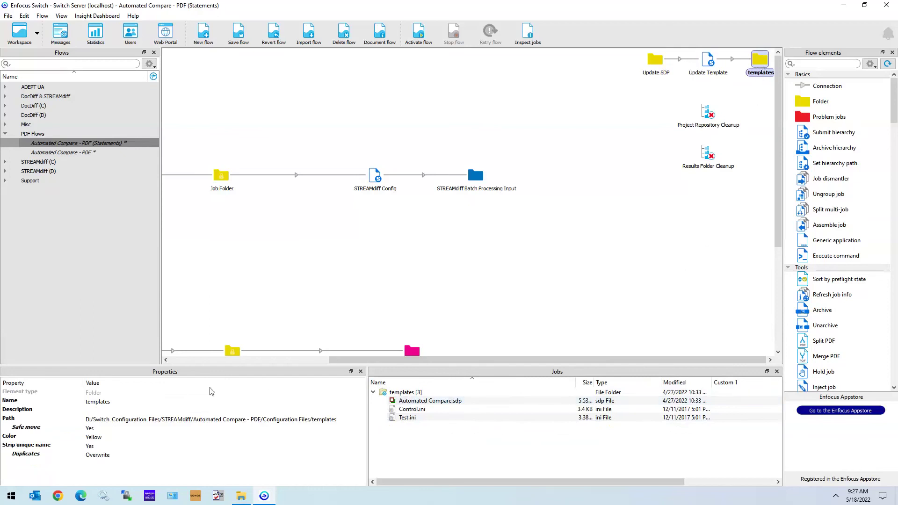
left_click(116, 419)
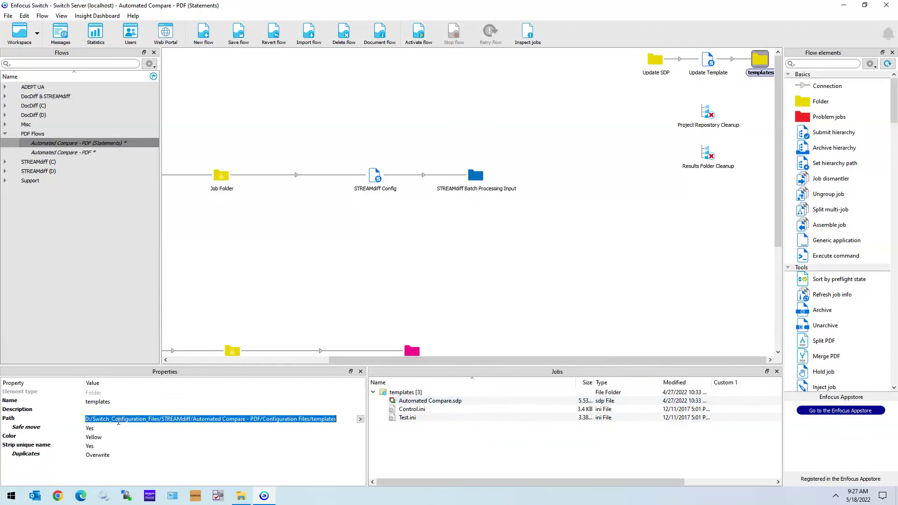
left_click(360, 419)
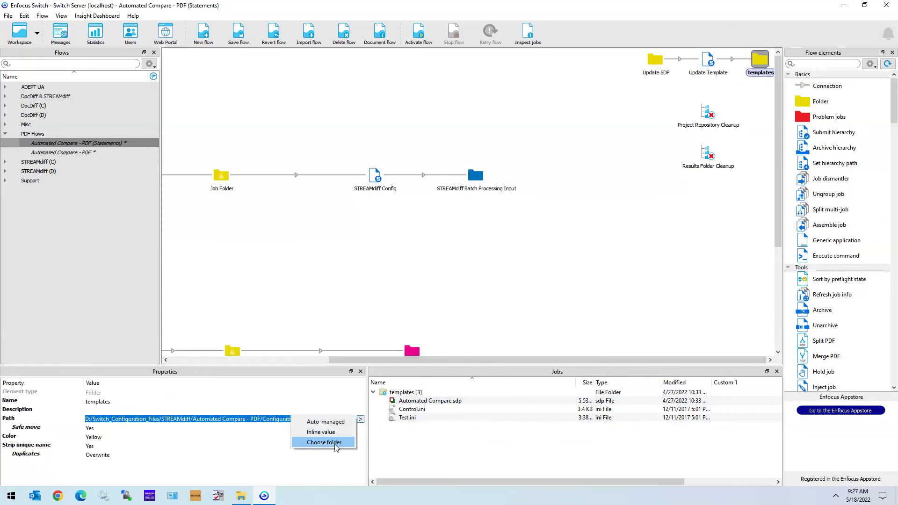
left_click(335, 443)
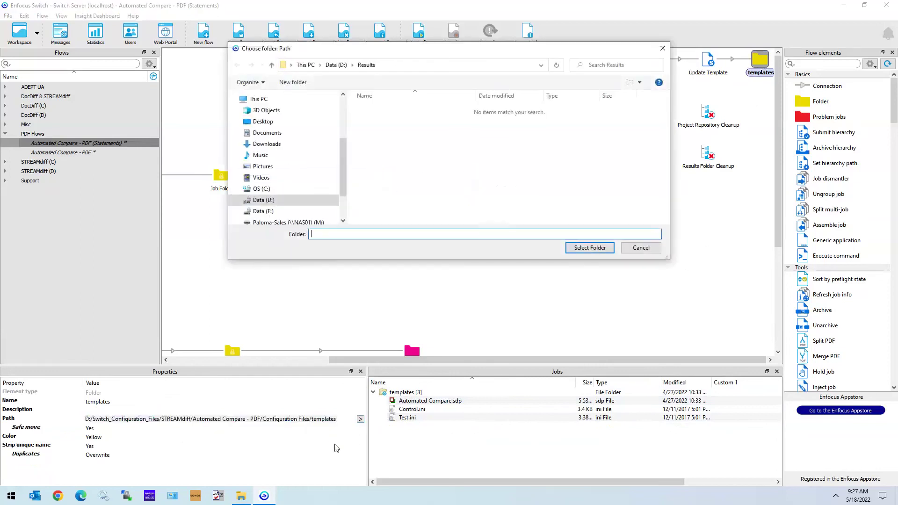
left_click(262, 201)
double_click(399, 190)
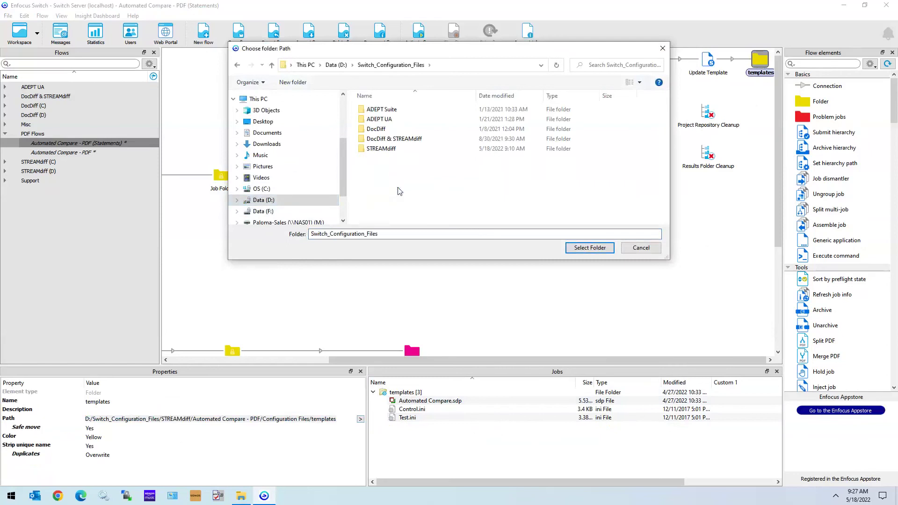
double_click(381, 149)
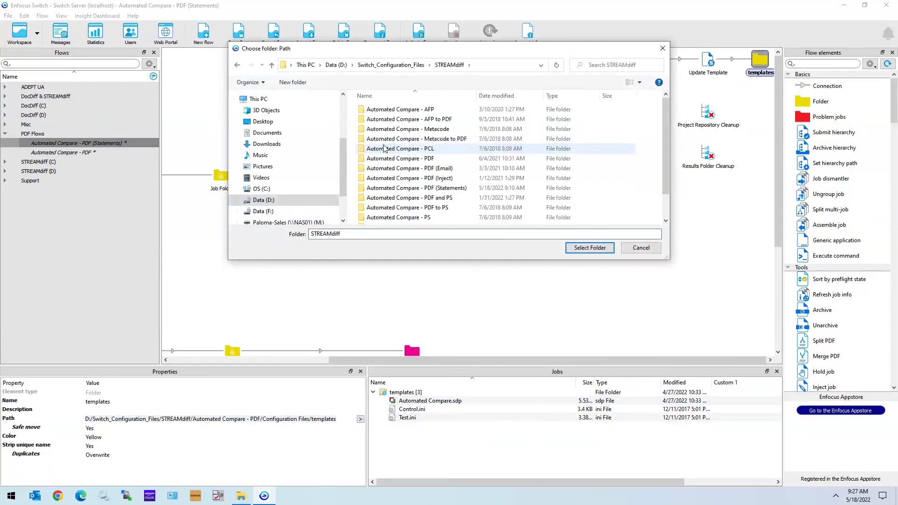
left_click(422, 189)
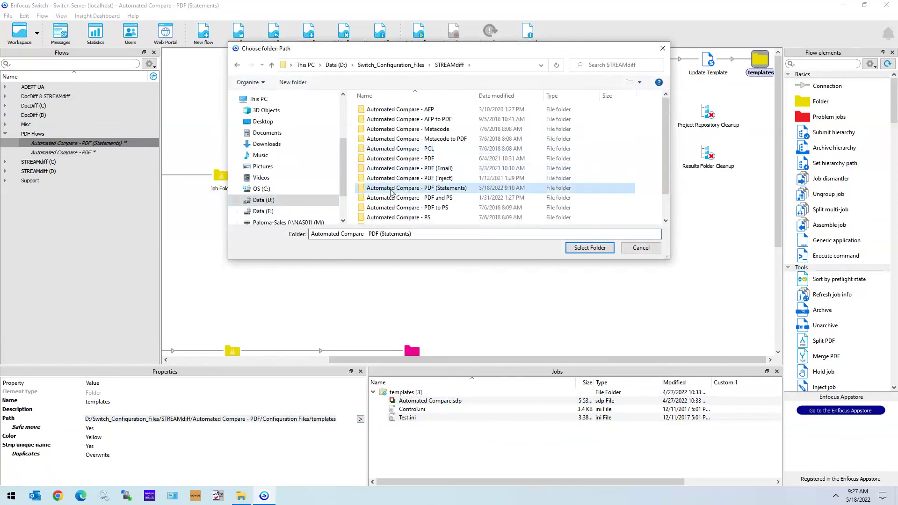
double_click(439, 190)
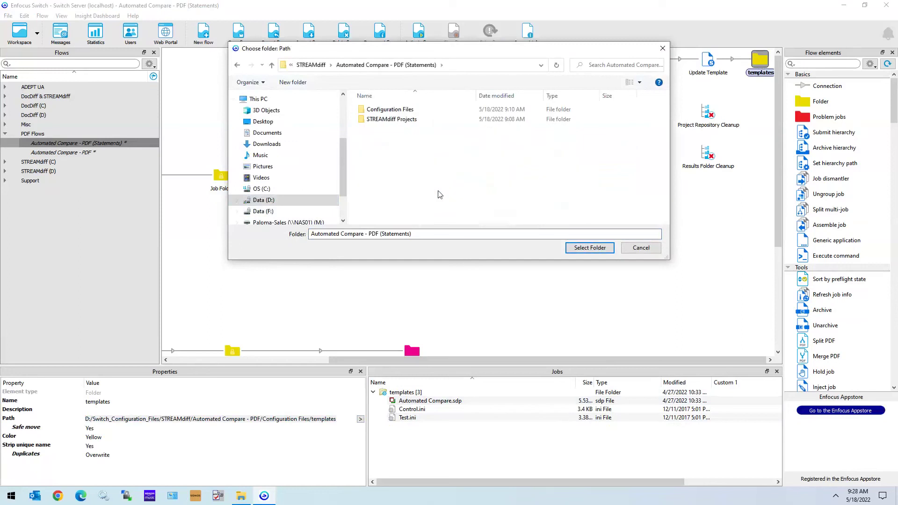
double_click(401, 110)
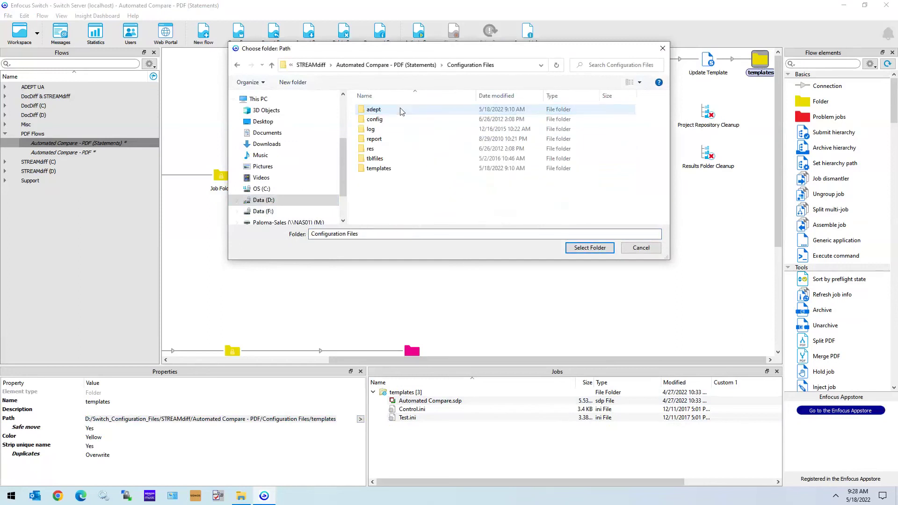
double_click(381, 172)
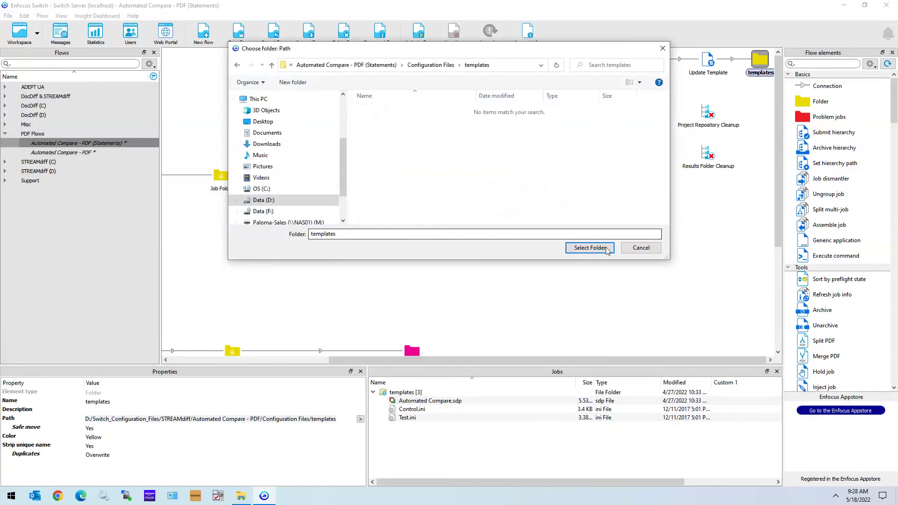
left_click(588, 248)
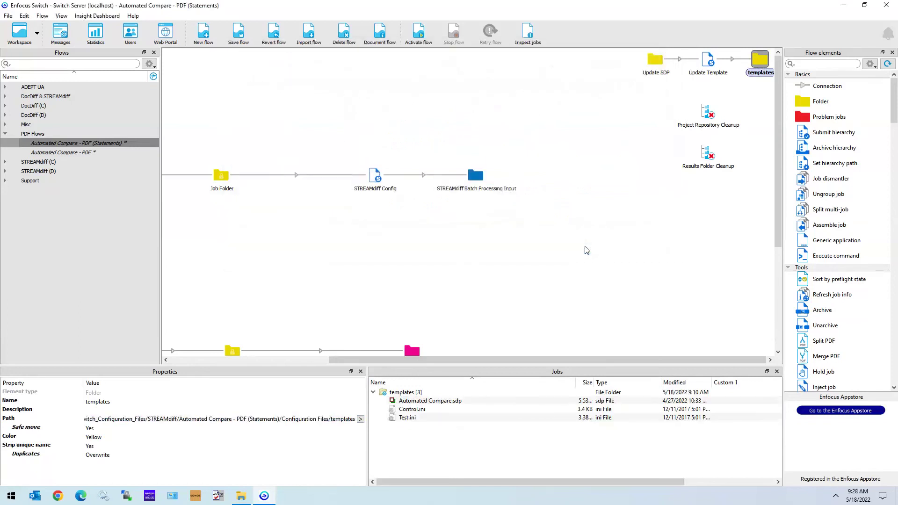
key("Tab")
left_click(639, 201)
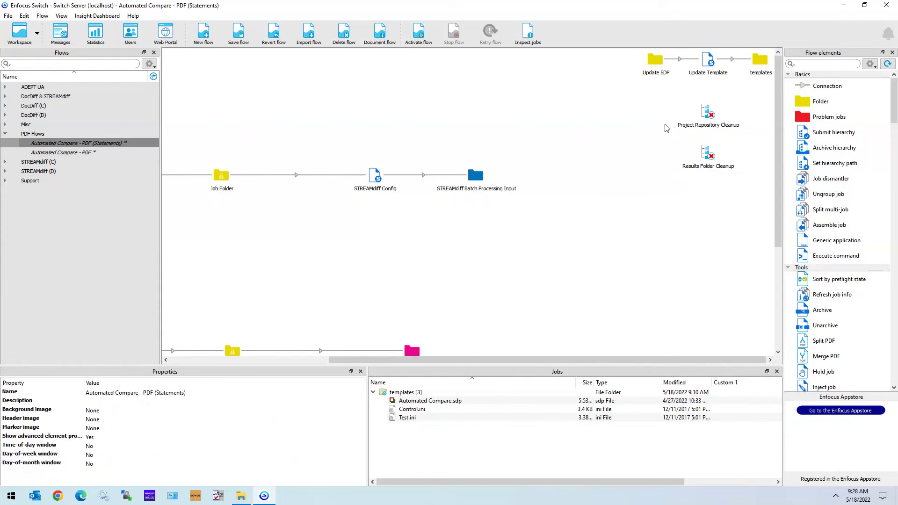
Check the date unit and duration of the Project Repository Cleanup element's cleanup scheme.
left_click(711, 118)
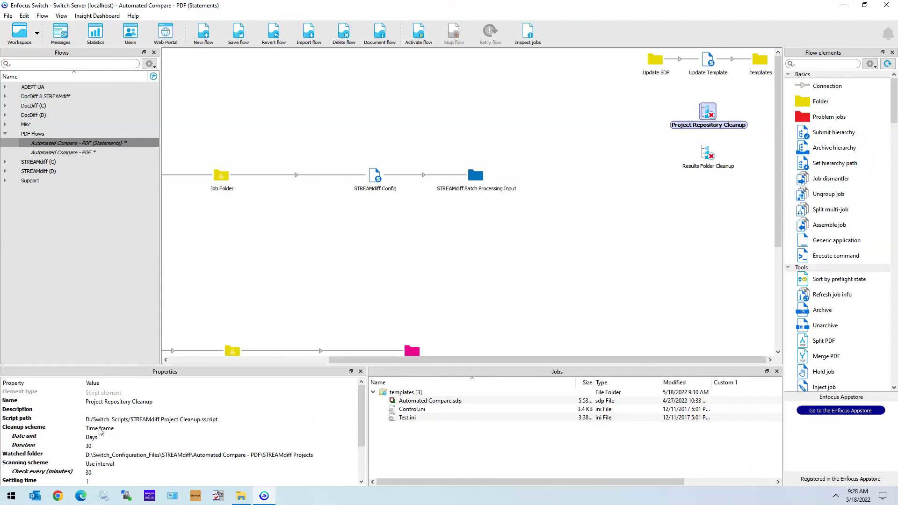
left_click(100, 439)
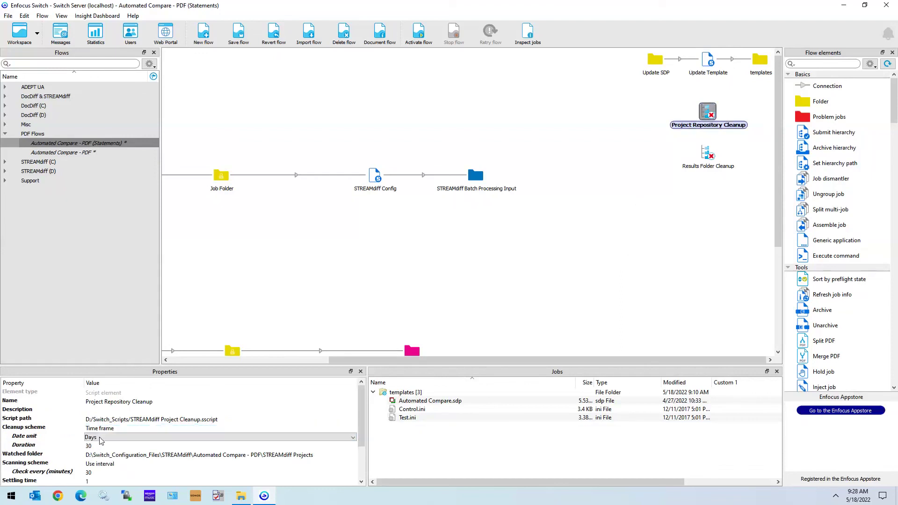
left_click(100, 439)
left_click(101, 440)
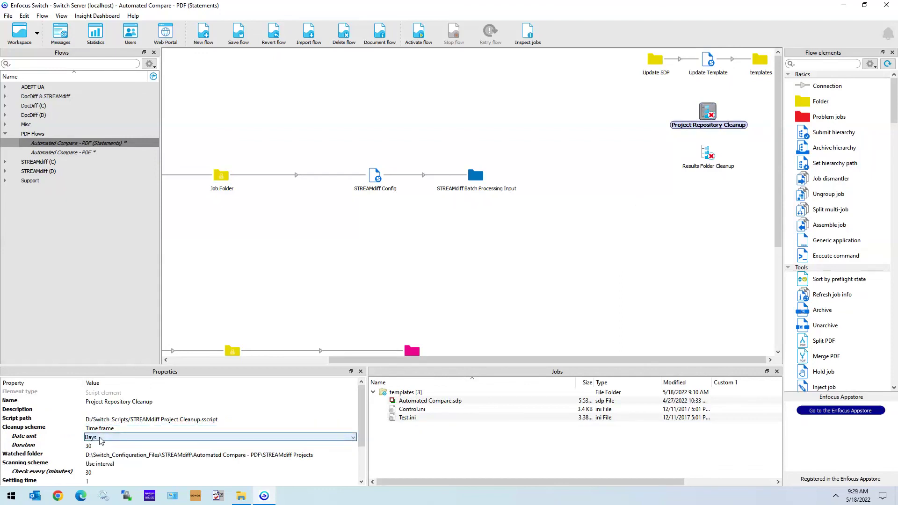
left_click(100, 446)
left_click(99, 447)
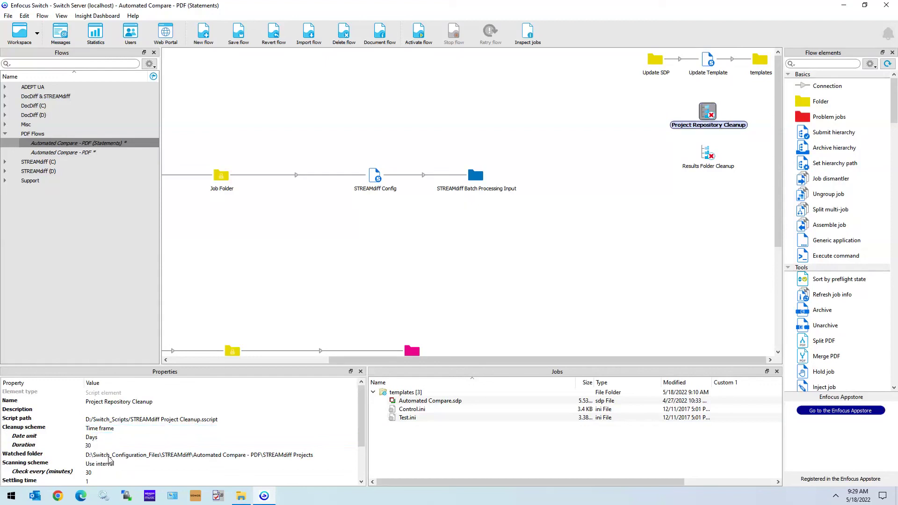
Set Project Repository Cleanup's watched folder to D:/Switch_Configuration_Files/STREAMdiff/Automated Compare - PDF (Statements)/STREAMdiff Projects.
left_click(93, 455)
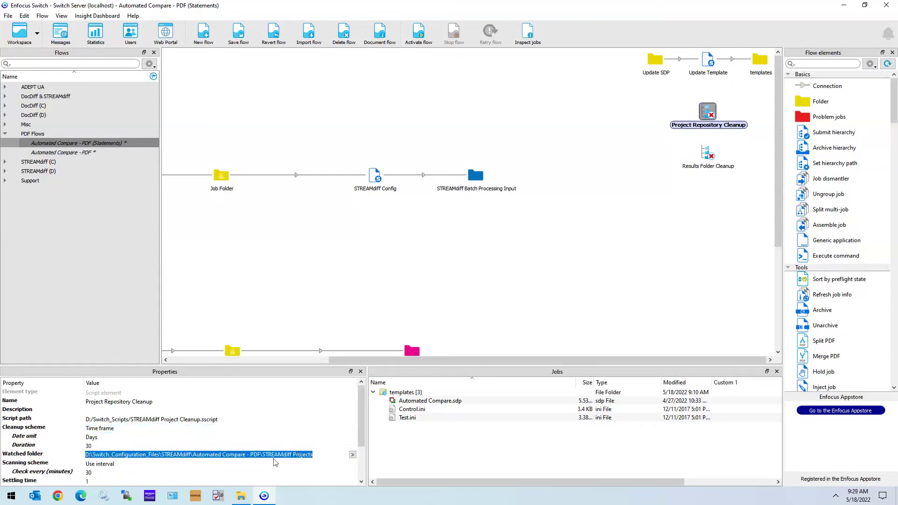
left_click(193, 454)
left_click_drag(194, 454, 262, 457)
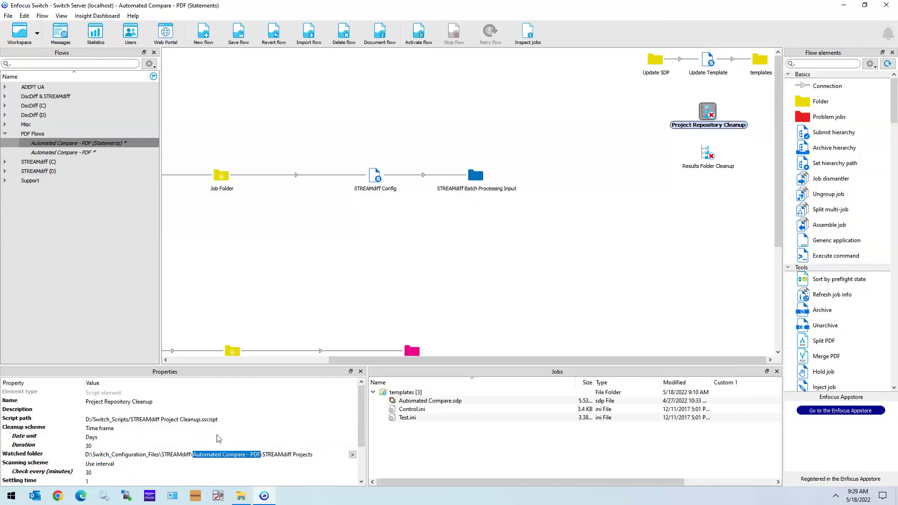
left_click(353, 454)
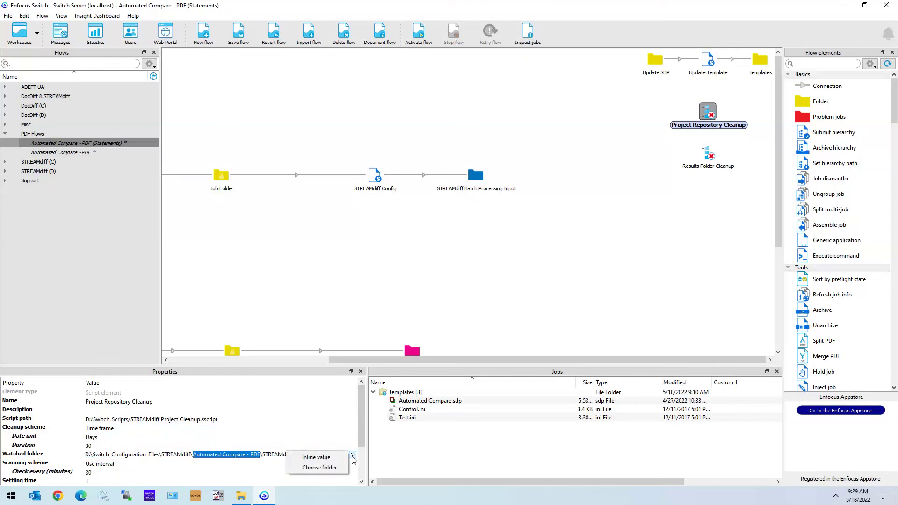
left_click(317, 468)
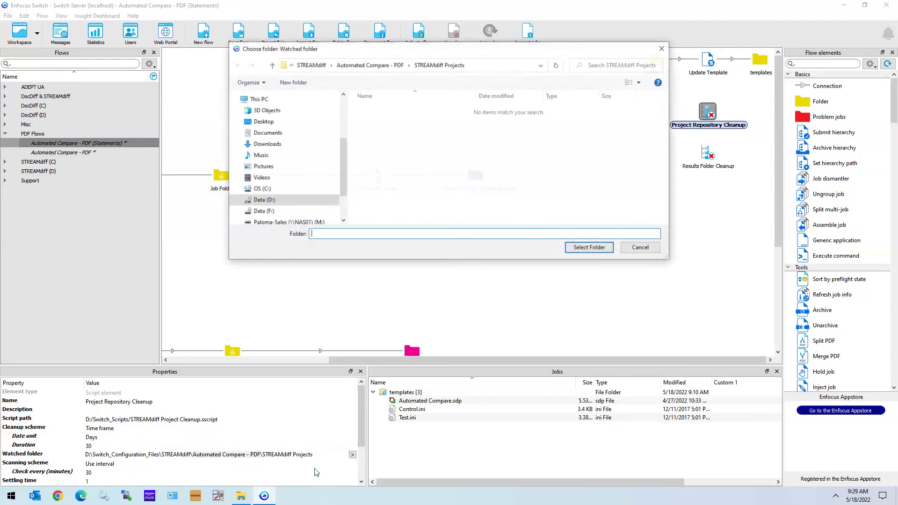
left_click(264, 200)
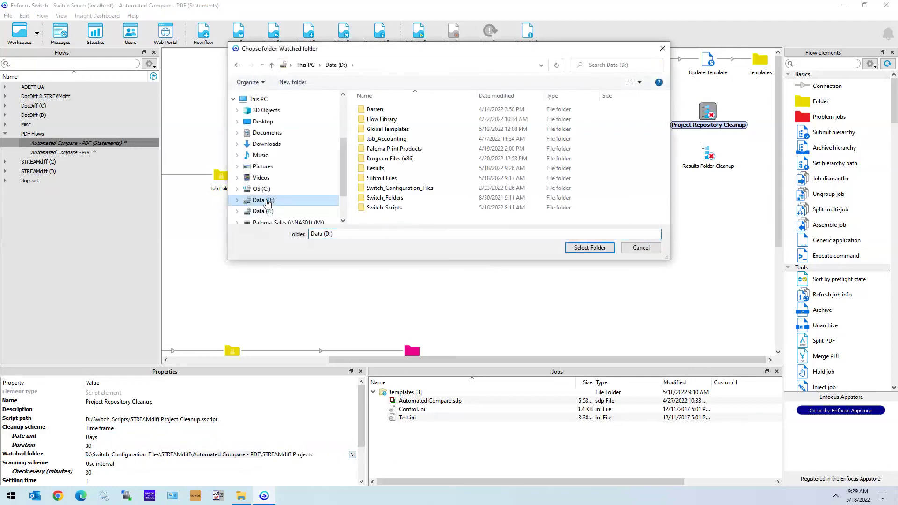
double_click(399, 188)
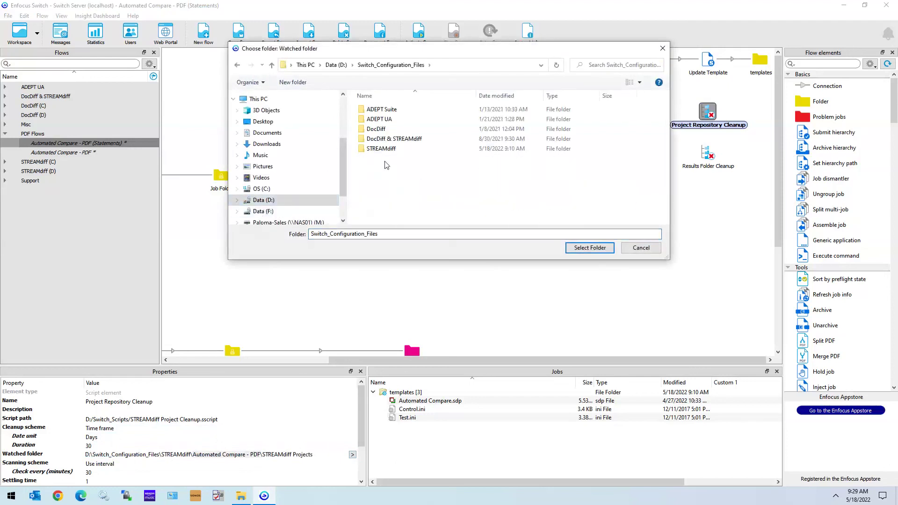
double_click(381, 149)
left_click(434, 189)
double_click(419, 192)
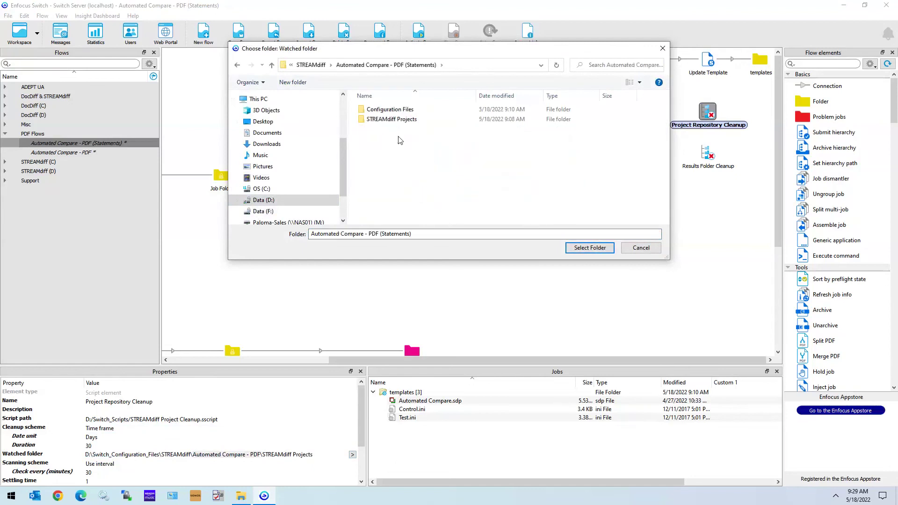
double_click(389, 120)
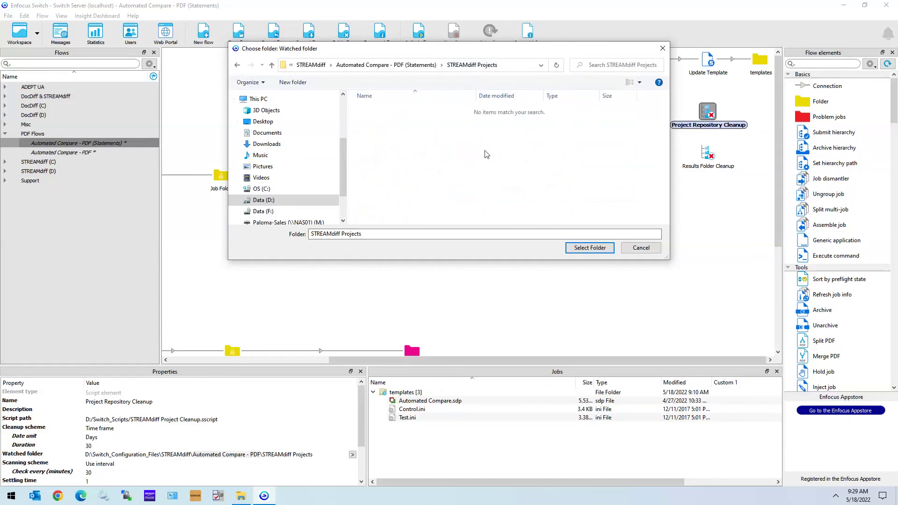
left_click(590, 249)
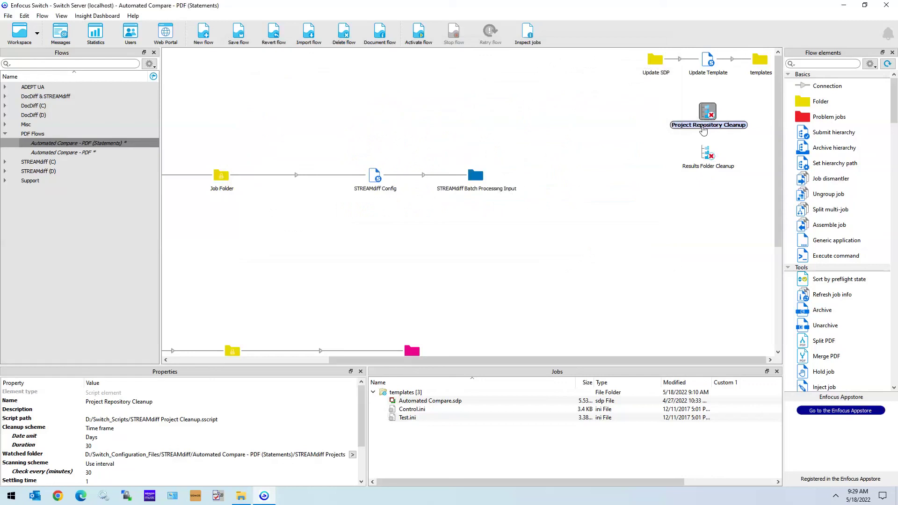
Set the Results Folder Cleanup element's watched folder to the Results folder on the D: drive.
left_click(707, 157)
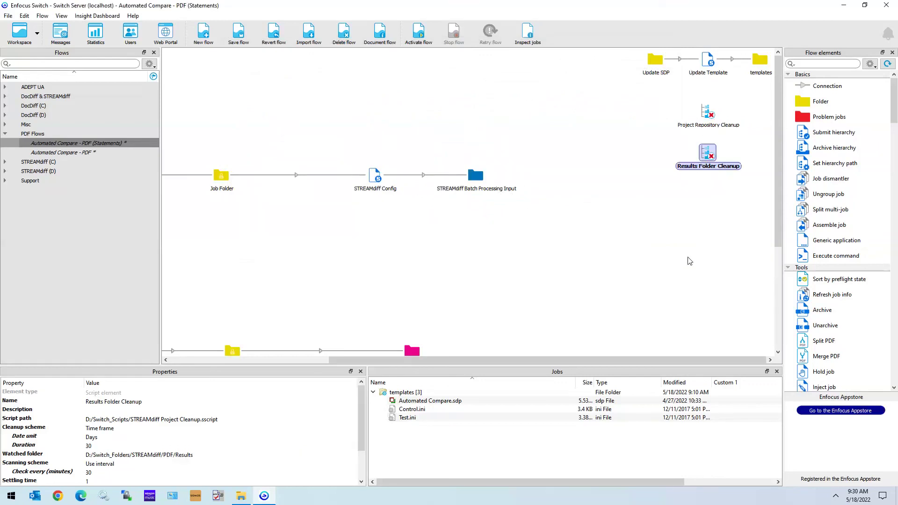
scroll(612, 221, "down", 2)
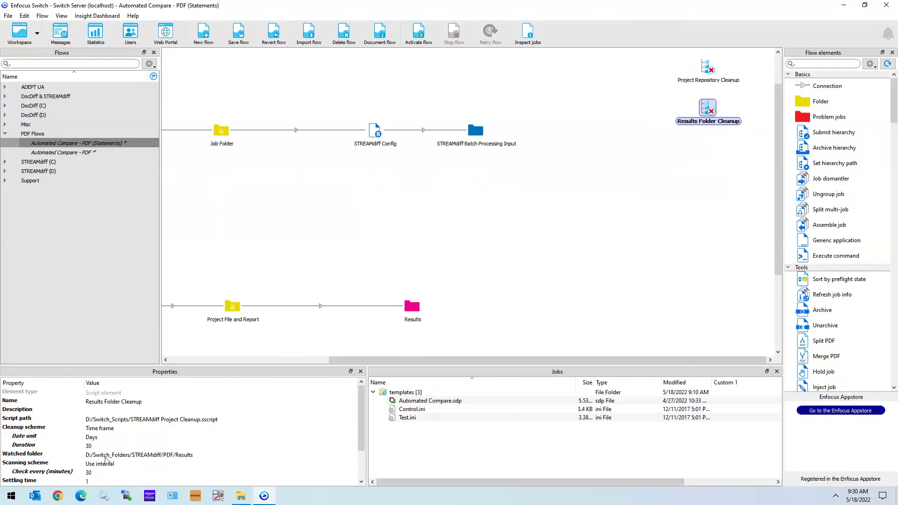
left_click(173, 456)
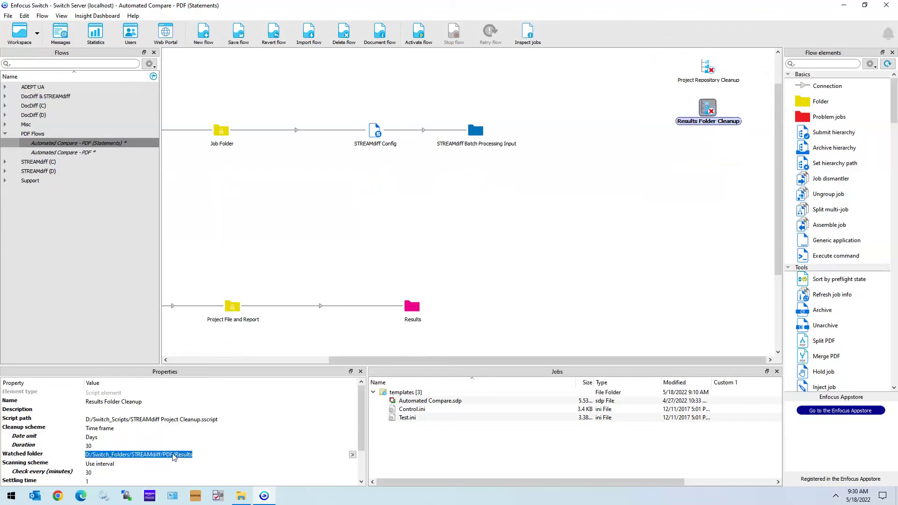
left_click(352, 455)
left_click(320, 468)
left_click(264, 199)
double_click(375, 168)
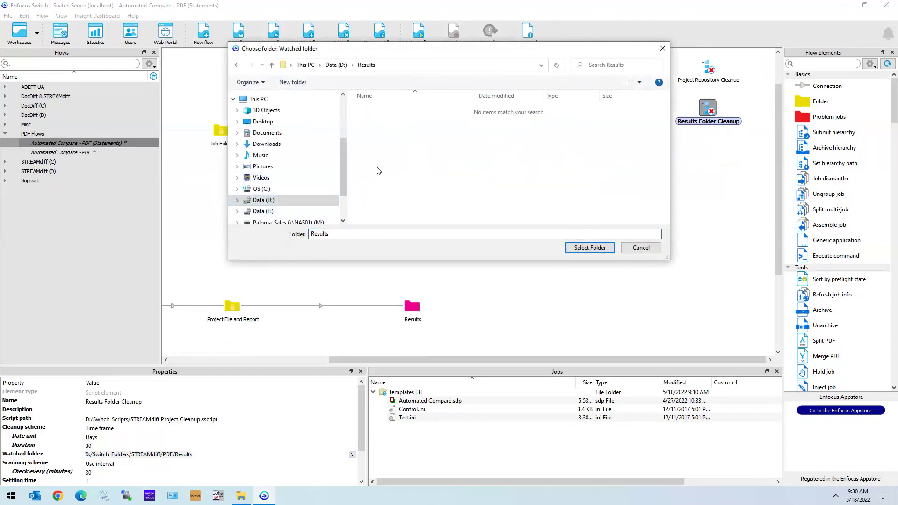
left_click(590, 247)
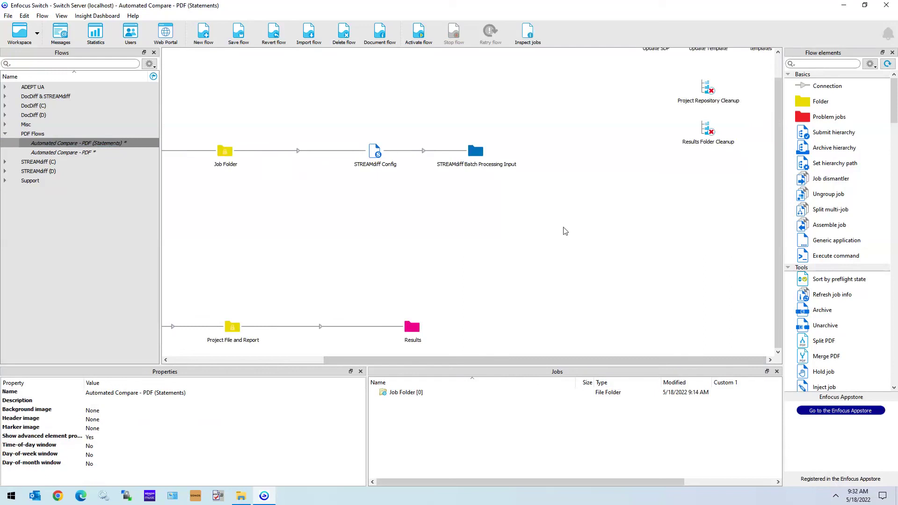
Save the Automated Compare - PDF (Statements) flow and activate it.
right_click(97, 146)
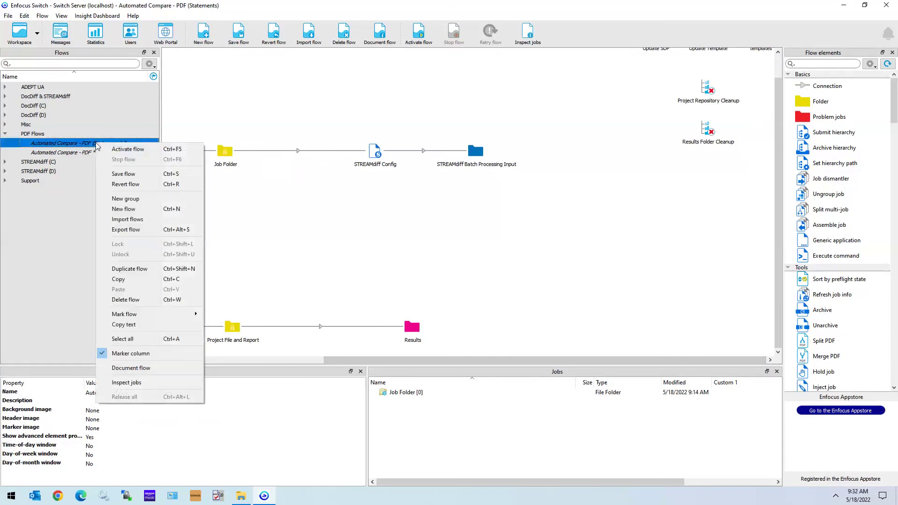
left_click(129, 174)
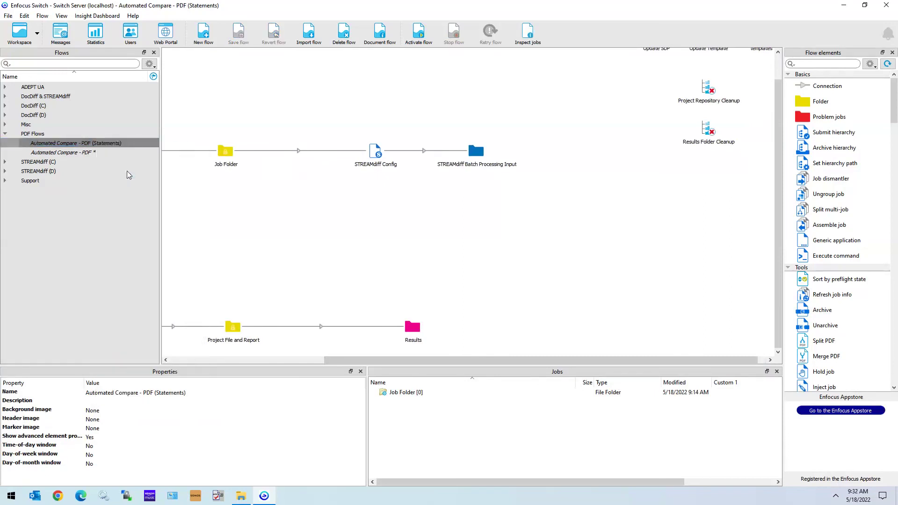
left_click(419, 34)
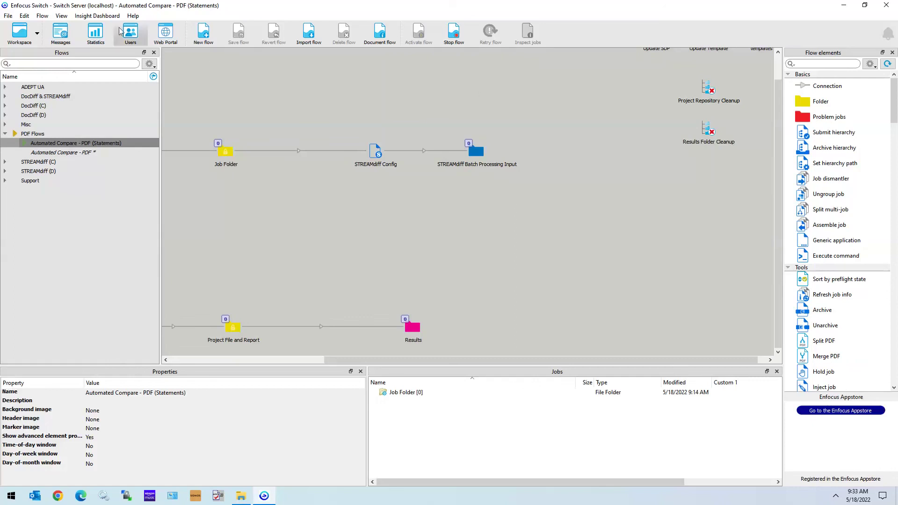
Create a new flow in the PDF Flows group and place two folder elements side by side on its canvas.
left_click(41, 17)
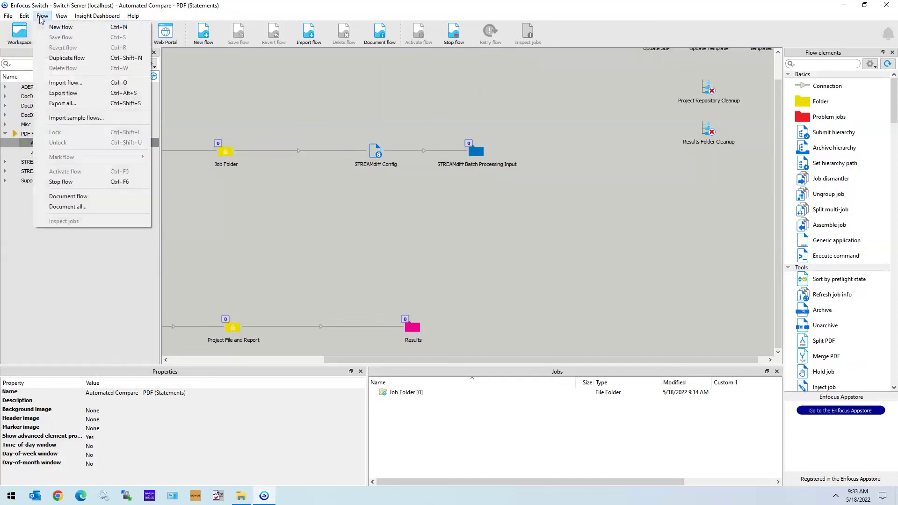
left_click(62, 27)
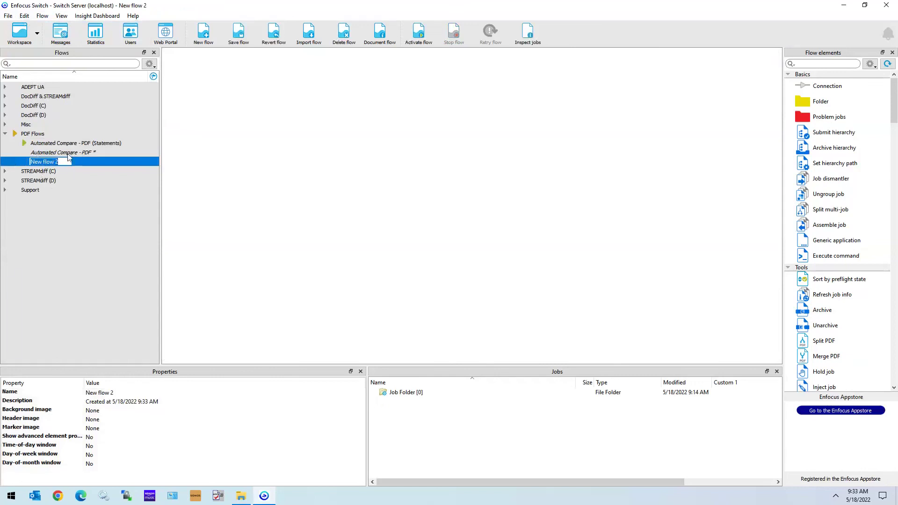
left_click(427, 145)
left_click_drag(820, 101, 289, 179)
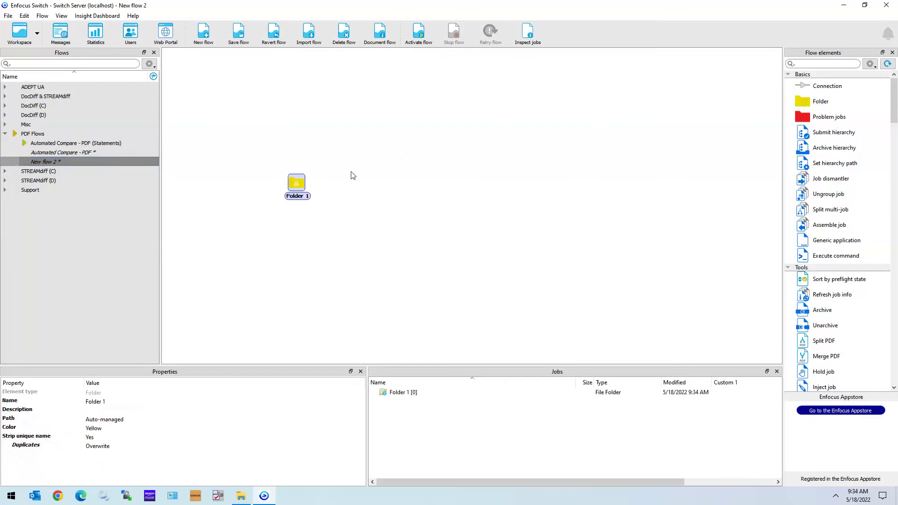
left_click_drag(831, 104, 496, 176)
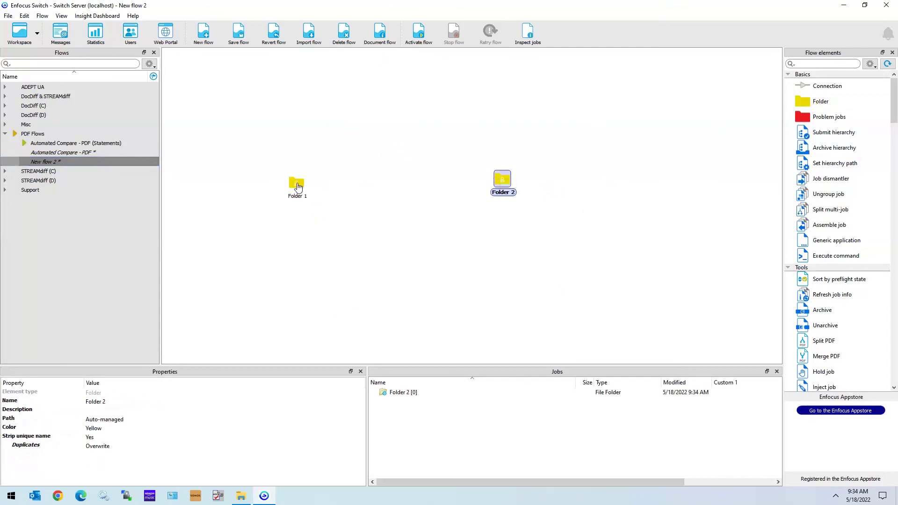
Connect the first folder to the second folder in the new flow.
left_click(298, 185)
left_click_drag(318, 187, 506, 190)
left_click(506, 184)
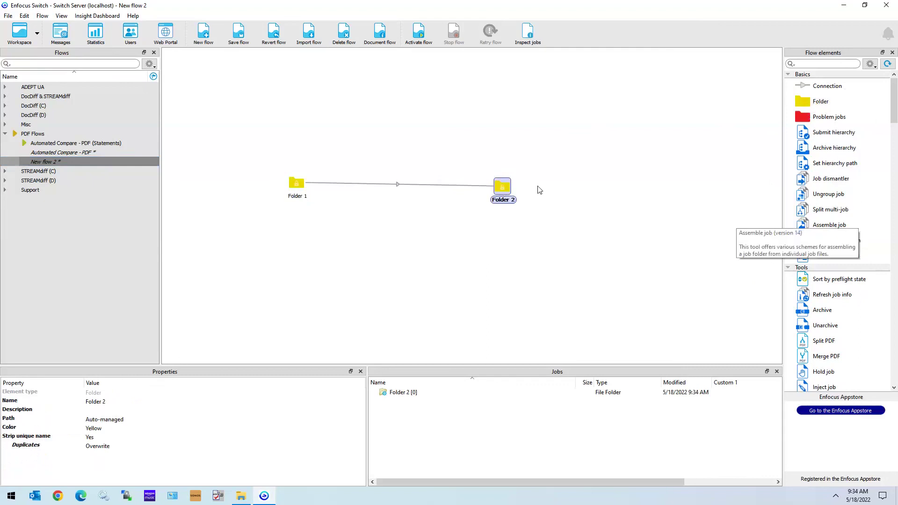
Move both connected folders up the canvas together and level the second folder with the first.
left_click_drag(561, 159, 289, 228)
left_click_drag(287, 183, 590, 206)
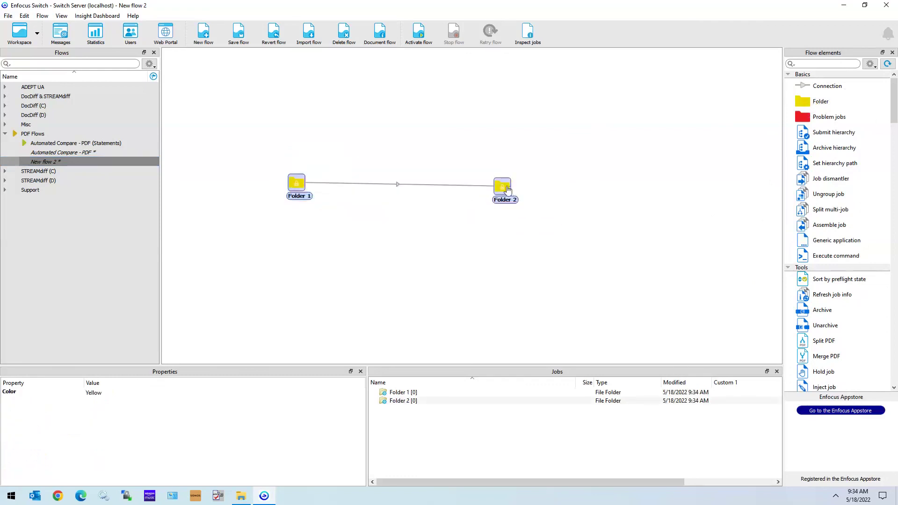
left_click_drag(529, 122, 529, 118)
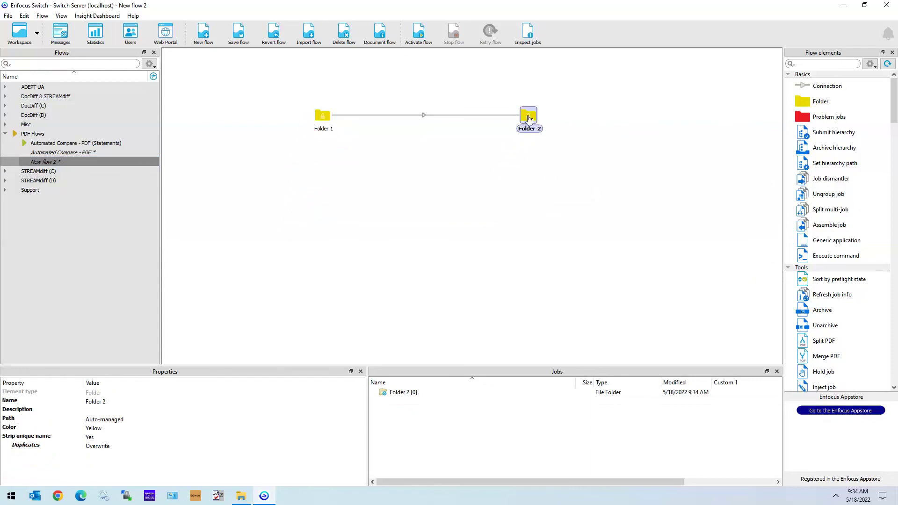
left_click(478, 220)
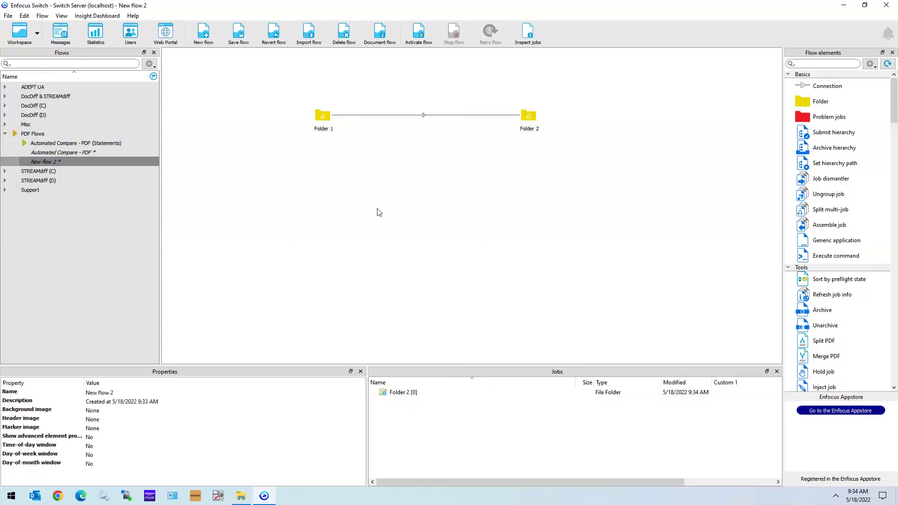